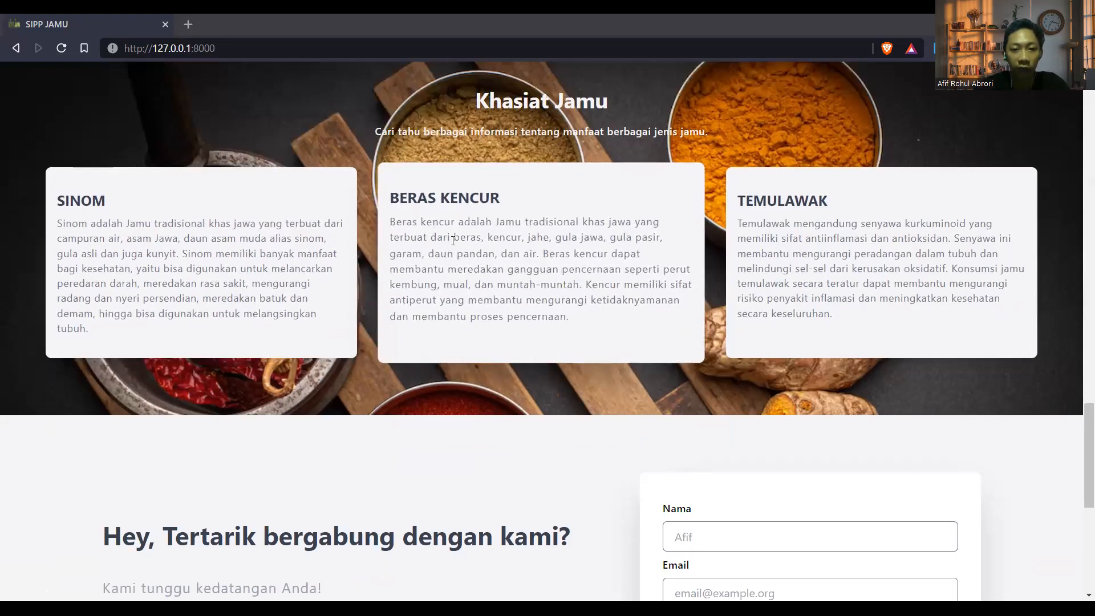
Highlight part of the BERAS KENCUR description, then clear the selection
{"action": "left_click_drag", "start_coordinate": [453, 240], "coordinate": [494, 284]}
{"action": "left_click", "coordinate": [482, 247]}
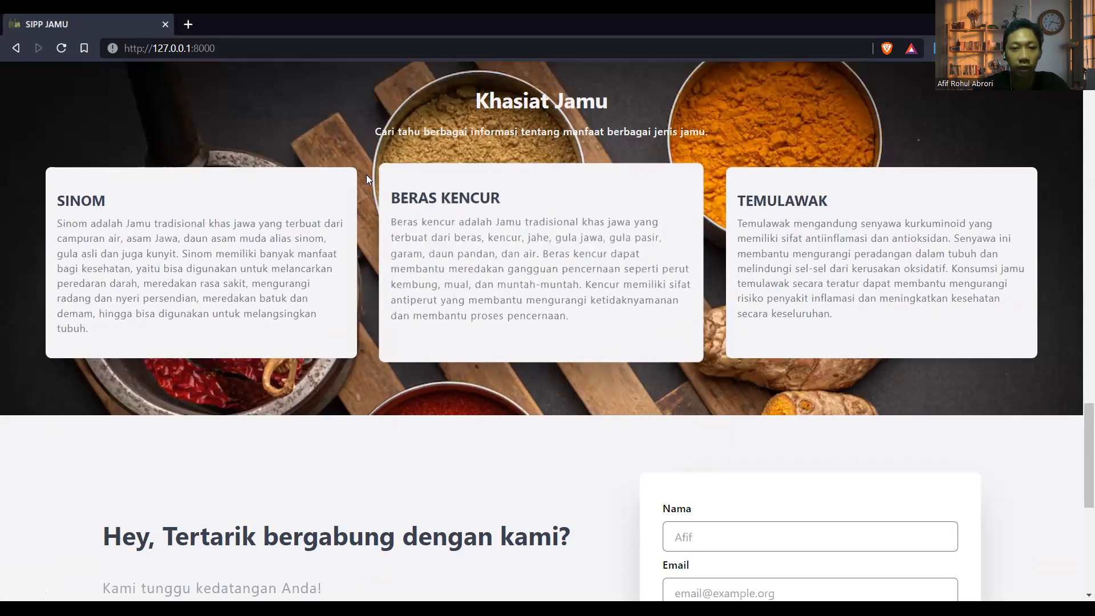
{"action": "scroll", "coordinate": [616, 227], "scroll_direction": "up", "scroll_amount": 1}
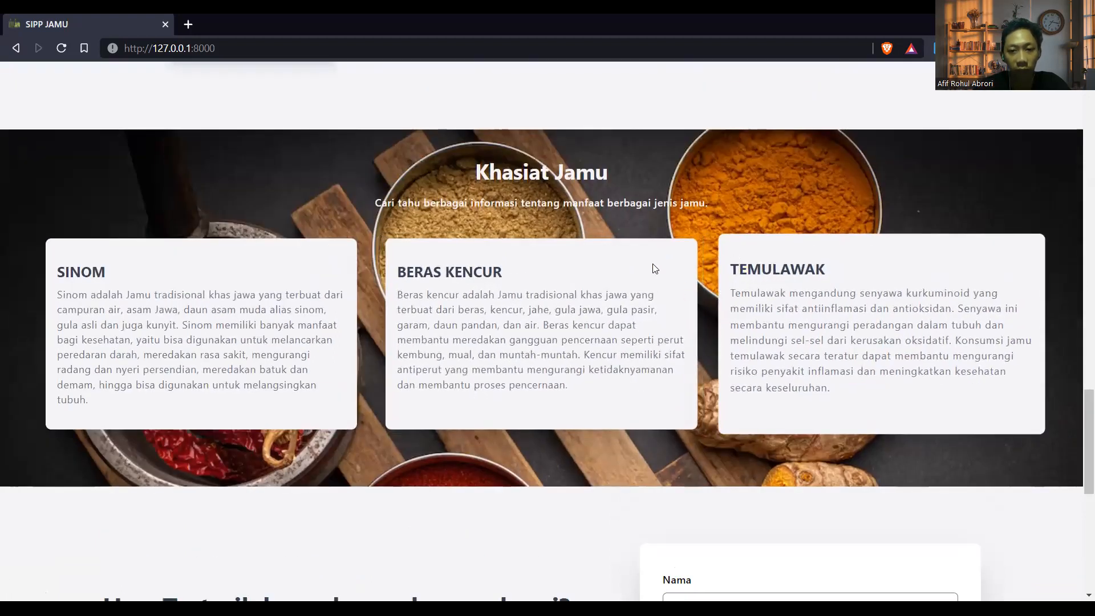
Highlight the Khasiat Jamu heading and subtitle, then scroll up to the Keunggulan section
{"action": "left_click_drag", "start_coordinate": [477, 170], "coordinate": [609, 177]}
{"action": "left_click_drag", "start_coordinate": [710, 204], "coordinate": [348, 204]}
{"action": "left_click", "coordinate": [561, 183]}
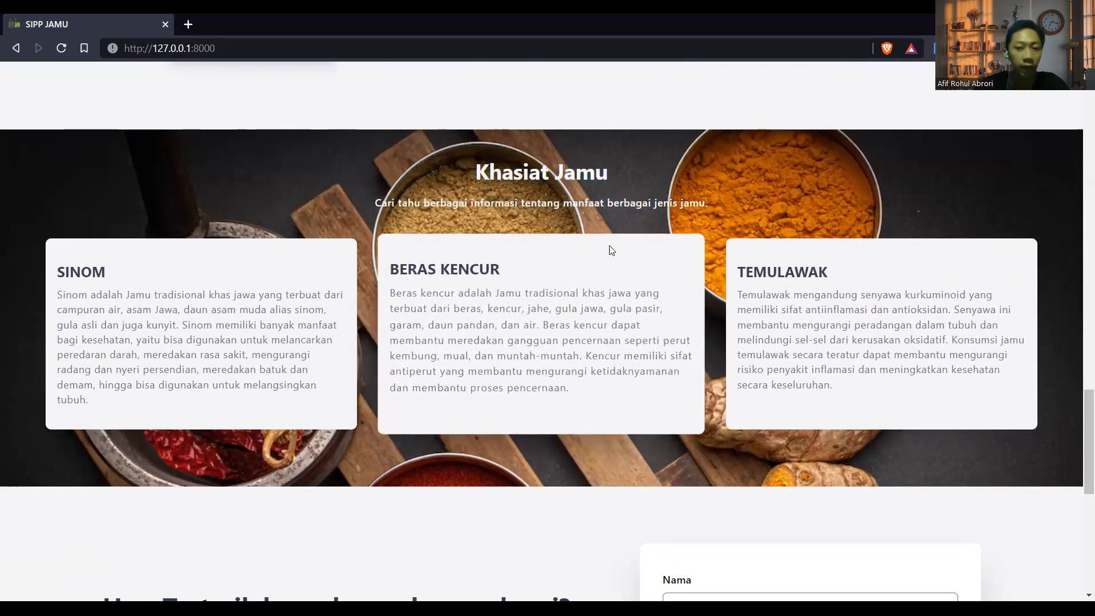
{"action": "scroll", "coordinate": [626, 250], "scroll_direction": "up", "scroll_amount": 10}
{"action": "scroll", "coordinate": [609, 250], "scroll_direction": "down", "scroll_amount": 15}
{"action": "scroll", "coordinate": [609, 247], "scroll_direction": "up", "scroll_amount": 14}
{"action": "scroll", "coordinate": [627, 221], "scroll_direction": "up", "scroll_amount": 4}
{"action": "scroll", "coordinate": [588, 268], "scroll_direction": "down", "scroll_amount": 2}
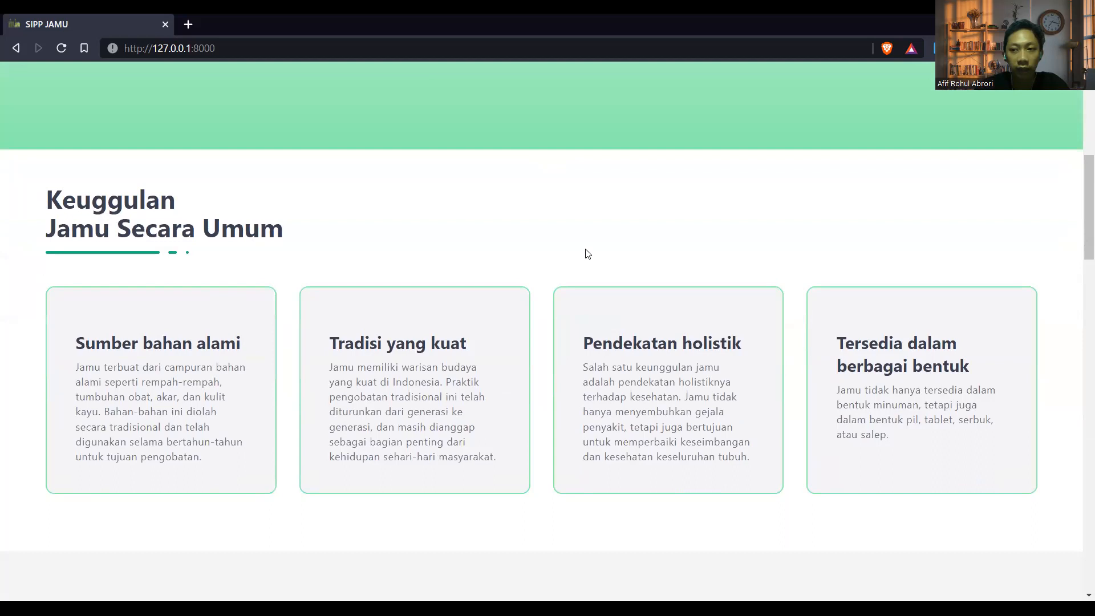
Return to the Selangkah Lebih Dekat hero and open the Daftar registration page
{"action": "scroll", "coordinate": [585, 252], "scroll_direction": "down", "scroll_amount": 1}
{"action": "scroll", "coordinate": [582, 251], "scroll_direction": "up", "scroll_amount": 1}
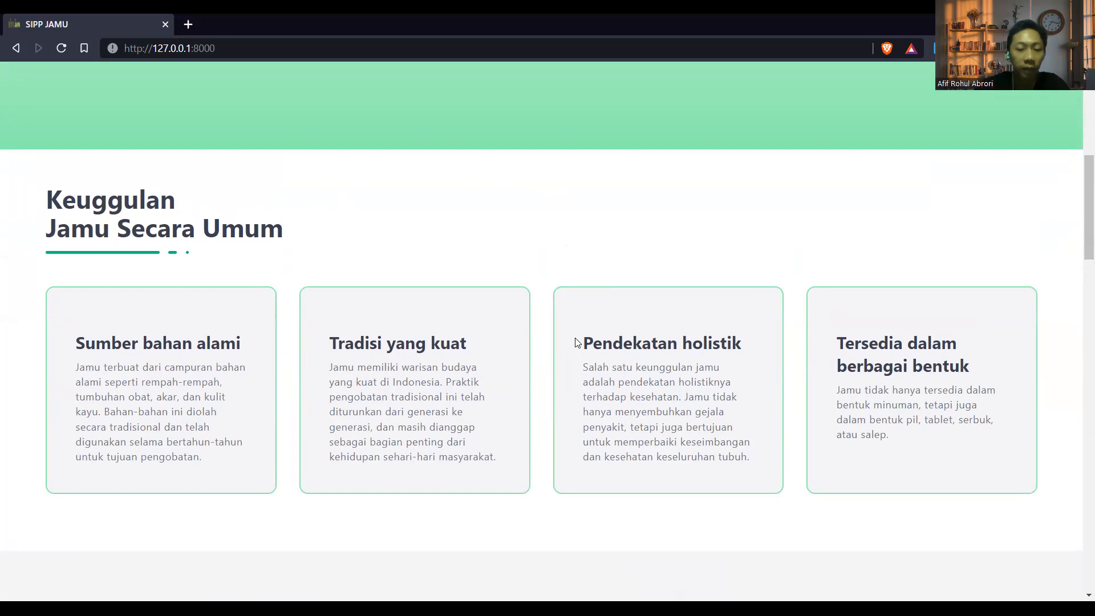
{"action": "scroll", "coordinate": [543, 285], "scroll_direction": "up", "scroll_amount": 8}
{"action": "scroll", "coordinate": [543, 284], "scroll_direction": "down", "scroll_amount": 8}
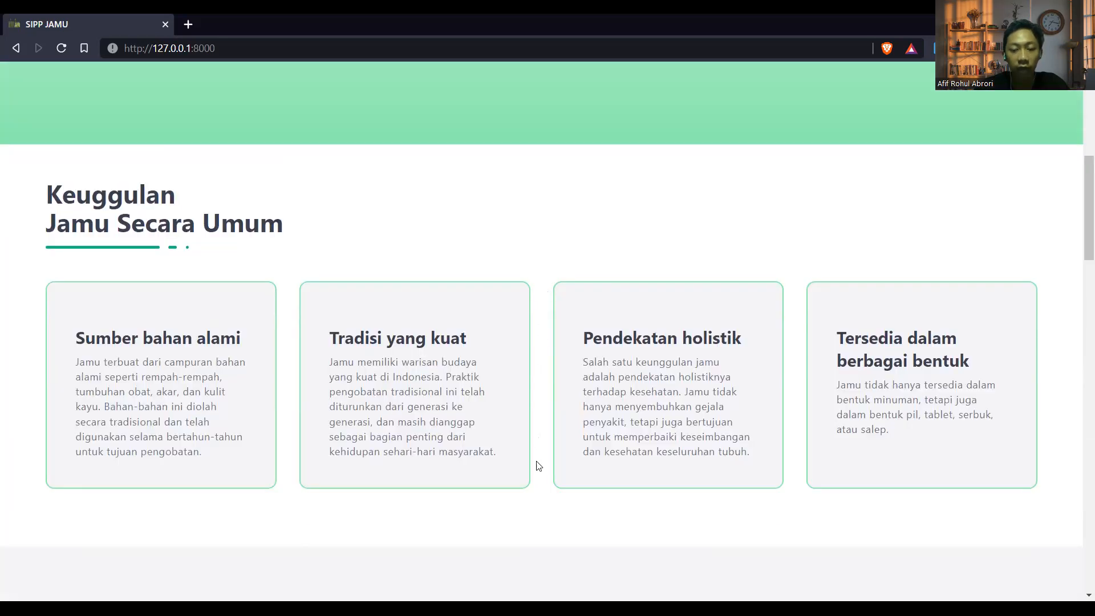
{"action": "scroll", "coordinate": [468, 341], "scroll_direction": "up", "scroll_amount": 8}
{"action": "scroll", "coordinate": [467, 336], "scroll_direction": "down", "scroll_amount": 8}
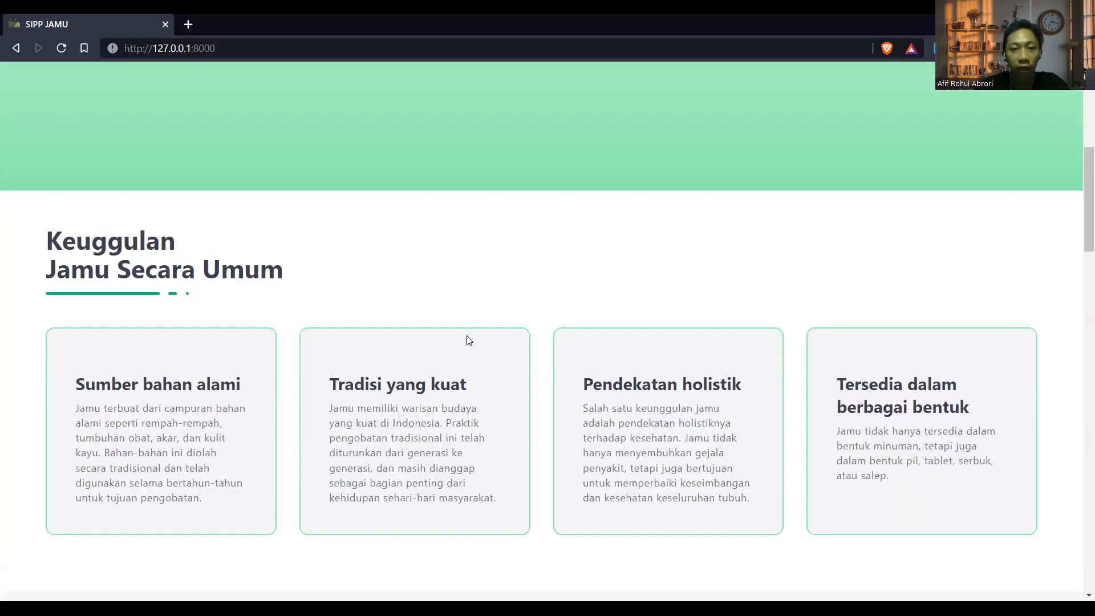
{"action": "scroll", "coordinate": [466, 335], "scroll_direction": "up", "scroll_amount": 8}
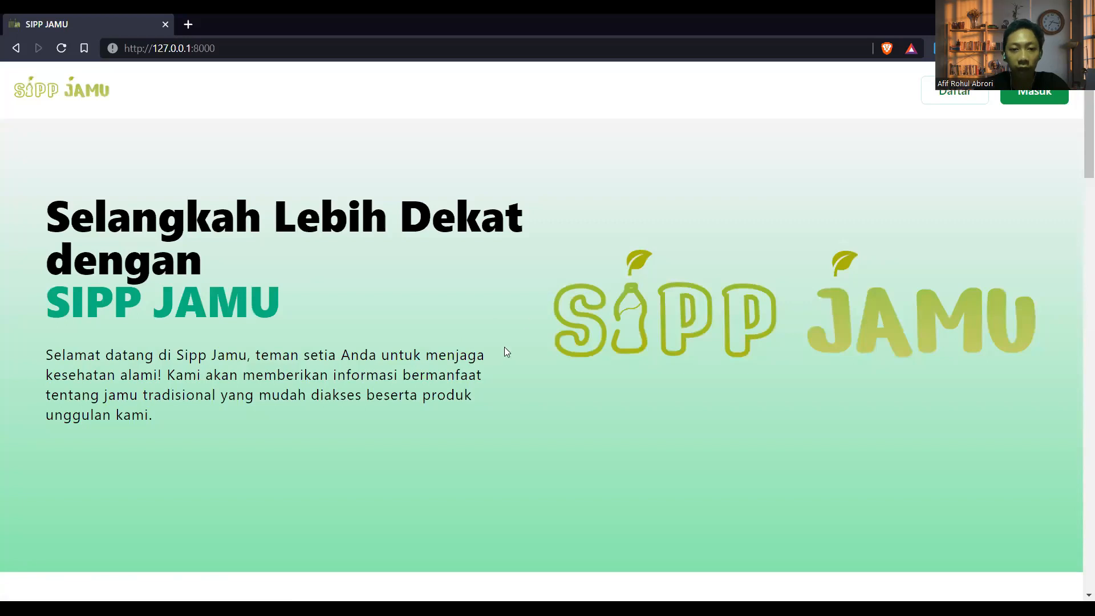
{"action": "scroll", "coordinate": [563, 331], "scroll_direction": "down", "scroll_amount": 5}
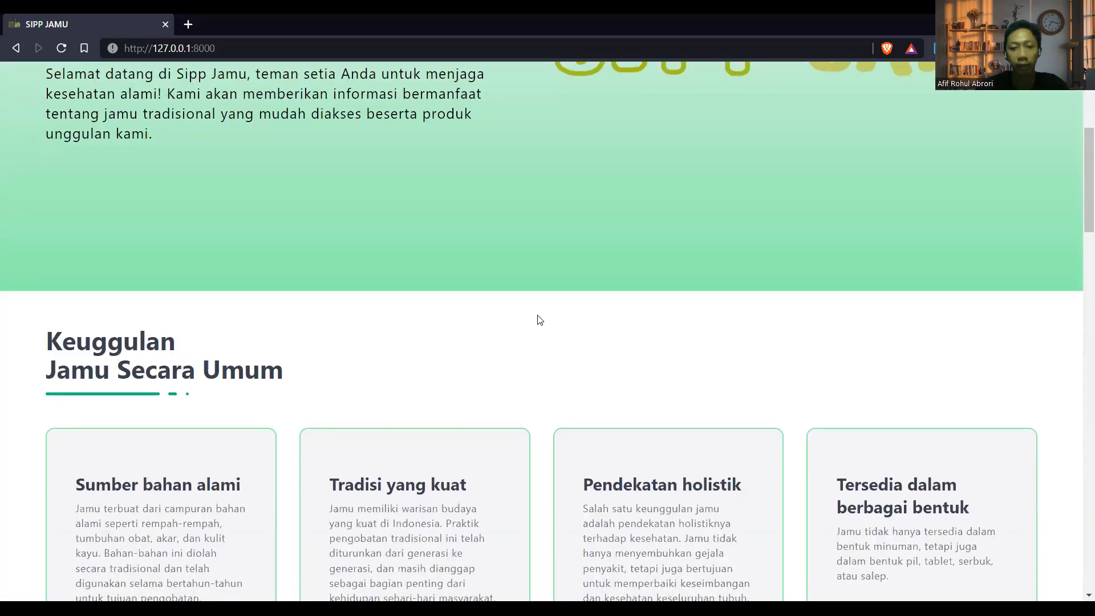
{"action": "scroll", "coordinate": [597, 254], "scroll_direction": "up", "scroll_amount": 5}
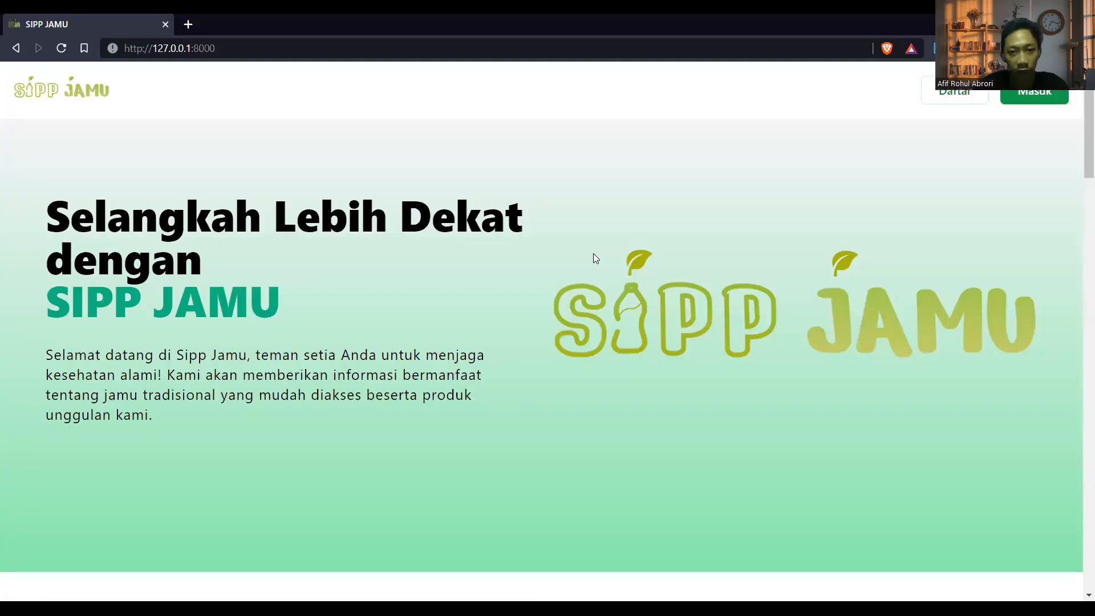
{"action": "left_click", "coordinate": [953, 96]}
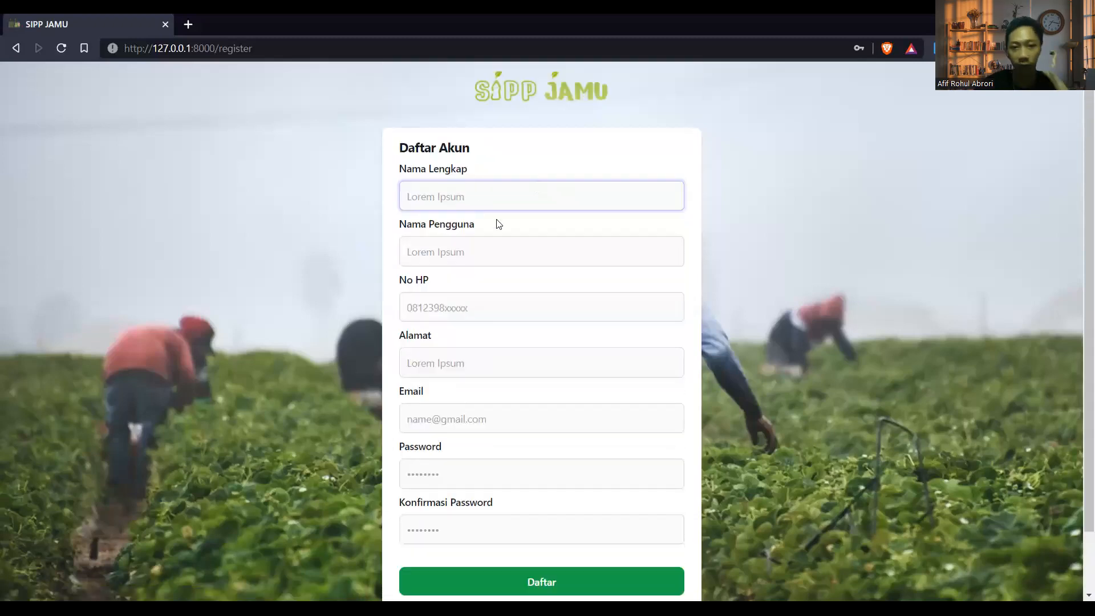
Replace the dummy No HP text with a numeric phone number and submit the registration
{"action": "left_click", "coordinate": [941, 48]}
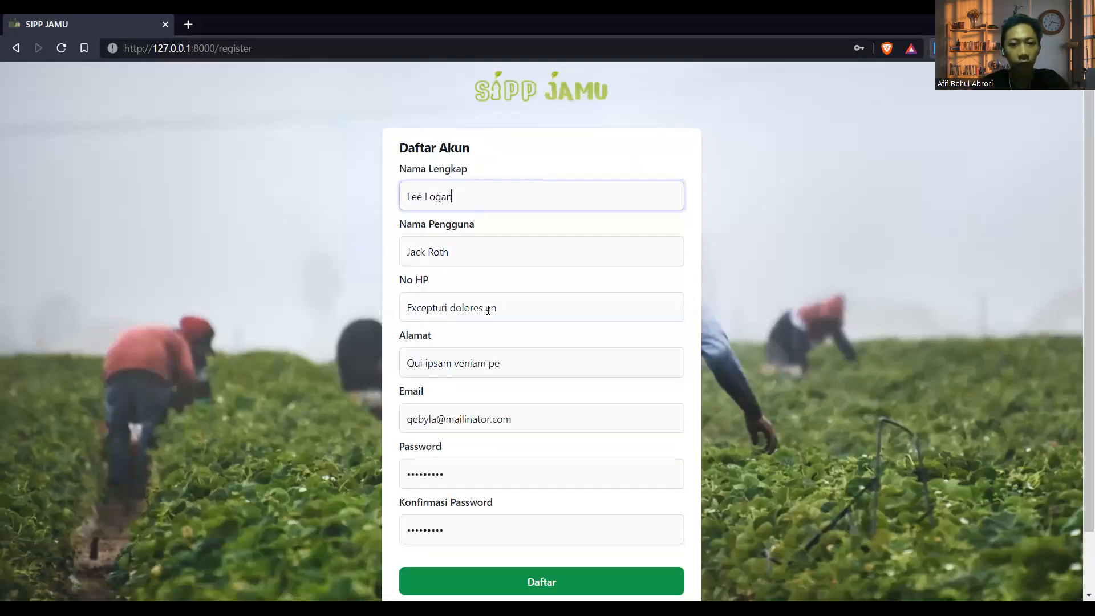
{"action": "left_click_drag", "start_coordinate": [495, 310], "coordinate": [324, 311]}
{"action": "scroll", "coordinate": [488, 394], "scroll_direction": "down", "scroll_amount": 1}
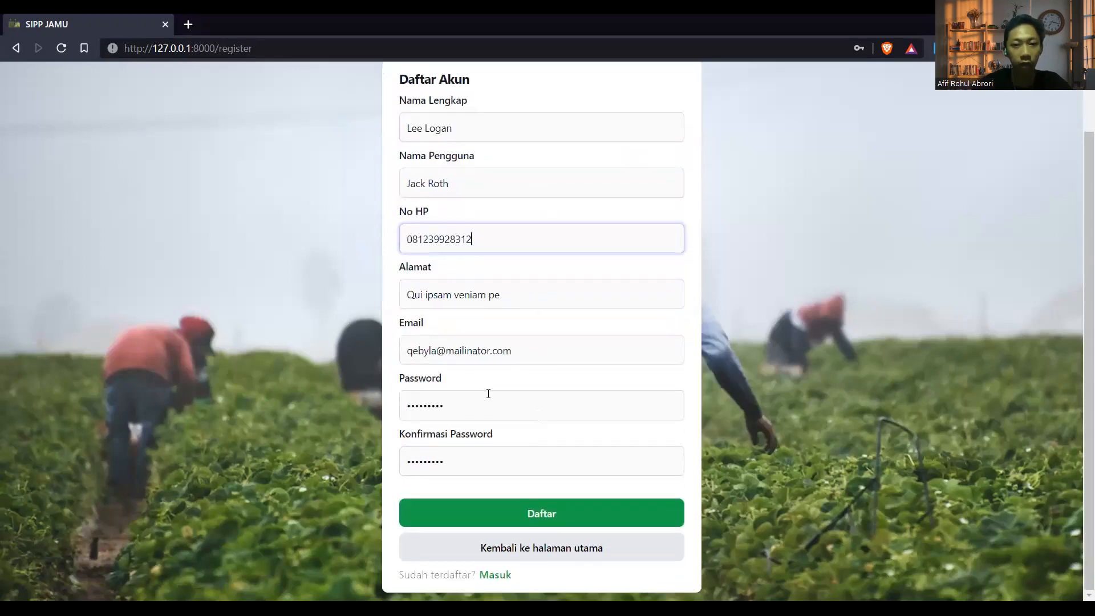
{"action": "left_click", "coordinate": [532, 513]}
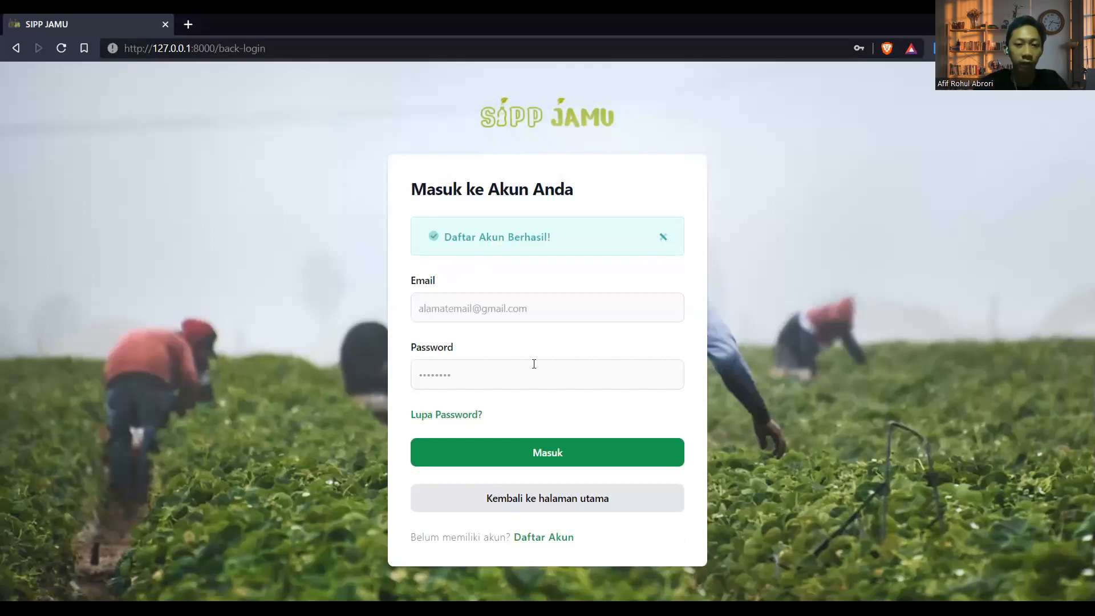
Dismiss the login page's saved-email suggestions and bring back the registration form filled with dummy data
{"action": "left_click", "coordinate": [522, 308]}
{"action": "scroll", "coordinate": [526, 388], "scroll_direction": "down", "scroll_amount": 5}
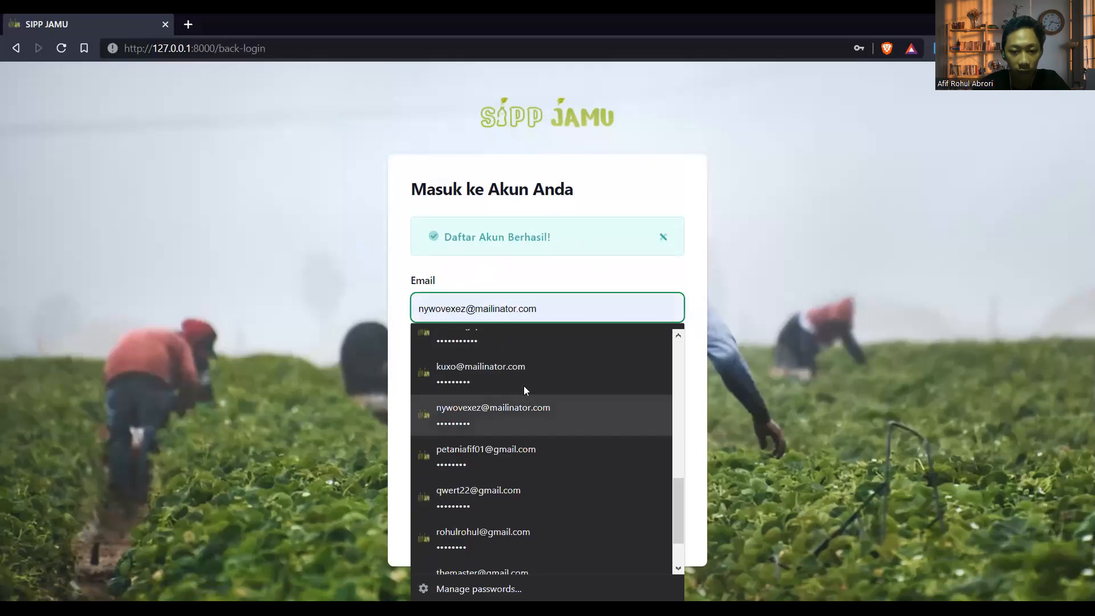
{"action": "scroll", "coordinate": [523, 385], "scroll_direction": "down", "scroll_amount": 1}
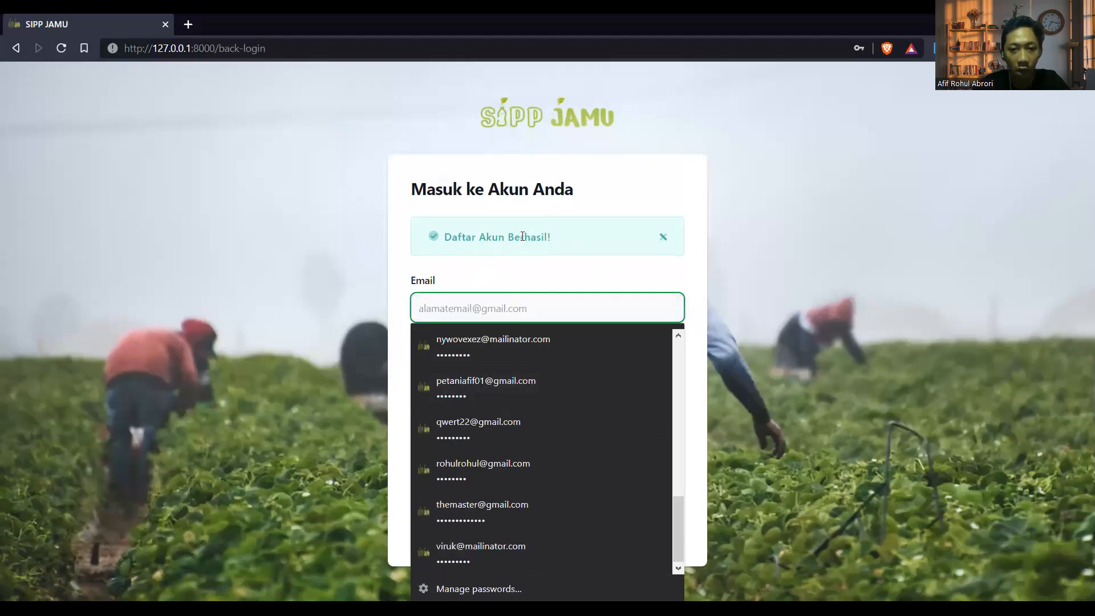
{"action": "left_click", "coordinate": [521, 237]}
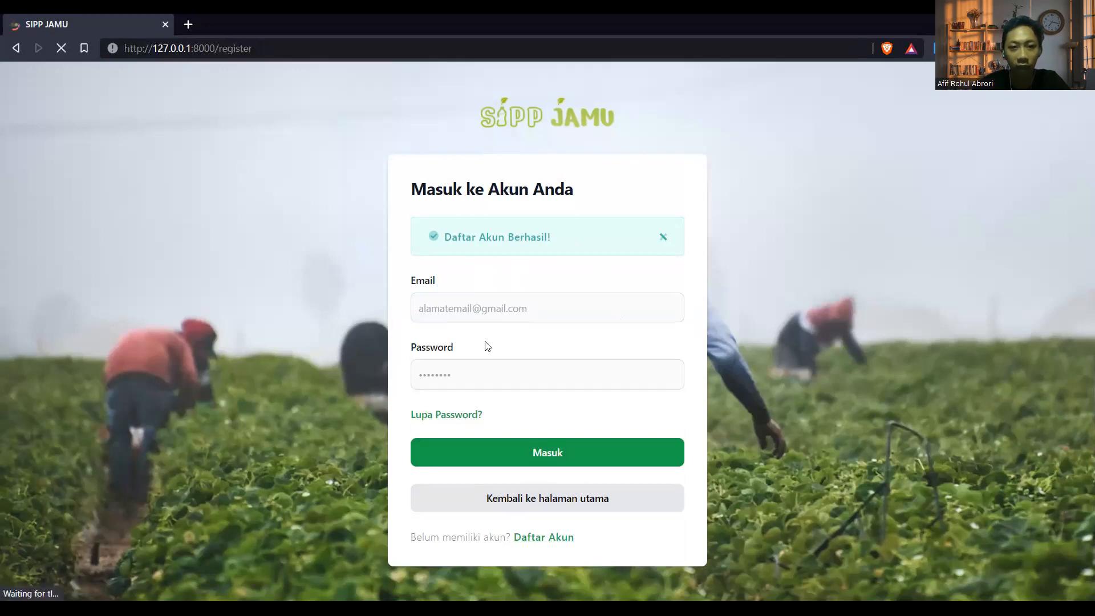
{"action": "key", "text": "ctrl+shift+f"}
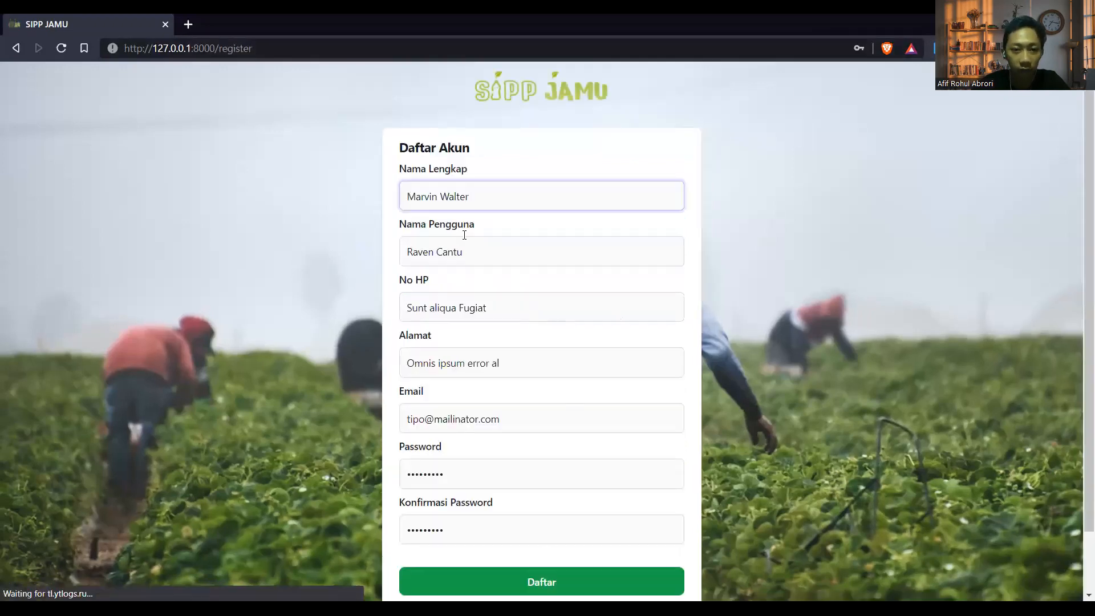
Replace the dummy Email value with the new account's address
{"action": "left_click_drag", "start_coordinate": [522, 412], "coordinate": [367, 416]}
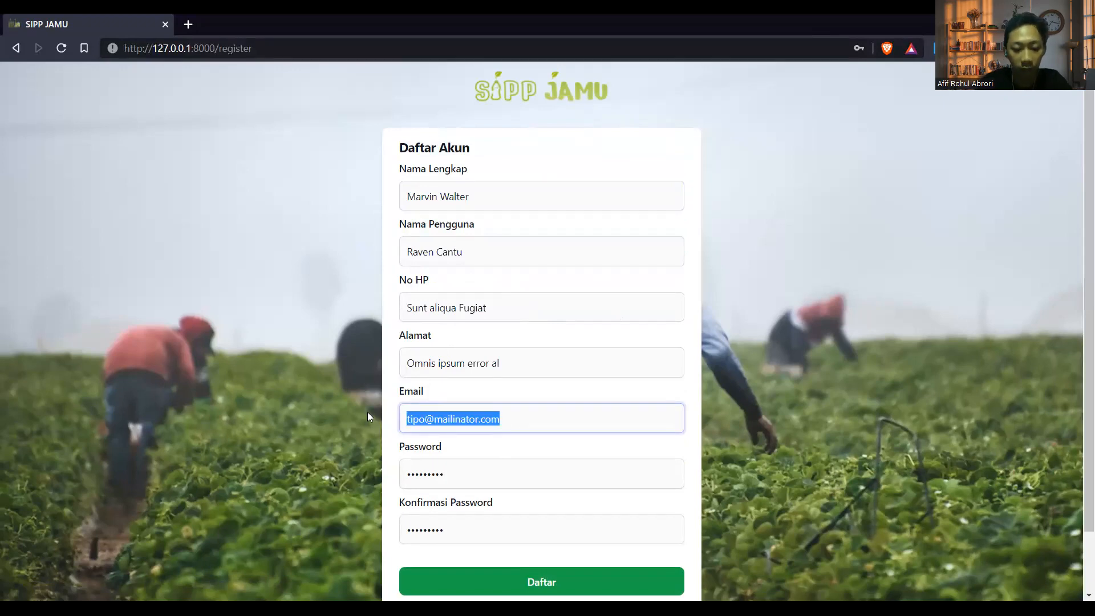
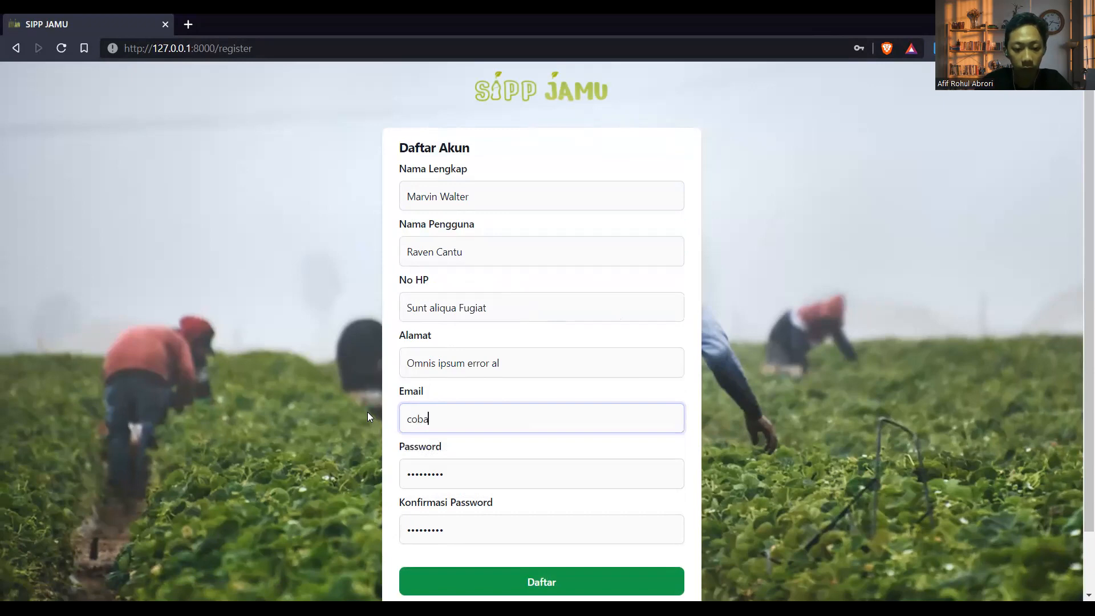
{"action": "scroll", "coordinate": [367, 411], "scroll_direction": "down", "scroll_amount": 1}
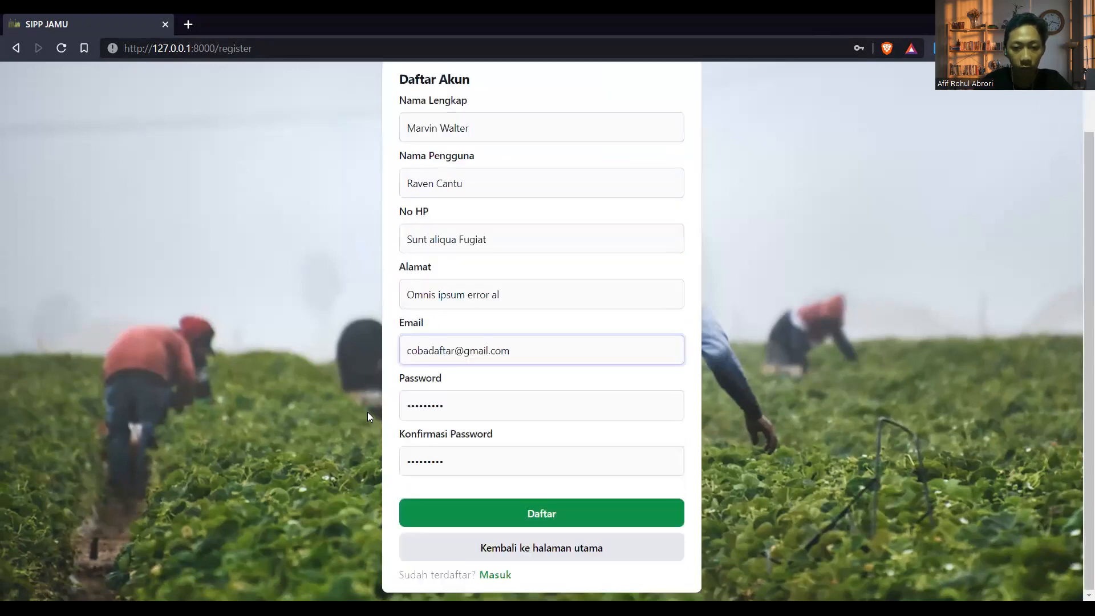
Retype Password and Konfirmasi Password and submit, getting the 'No Hp harus berupa nomor' error
{"action": "left_click", "coordinate": [457, 414]}
{"action": "key", "text": "ctrl+a"}
{"action": "type", "text": "pa"}
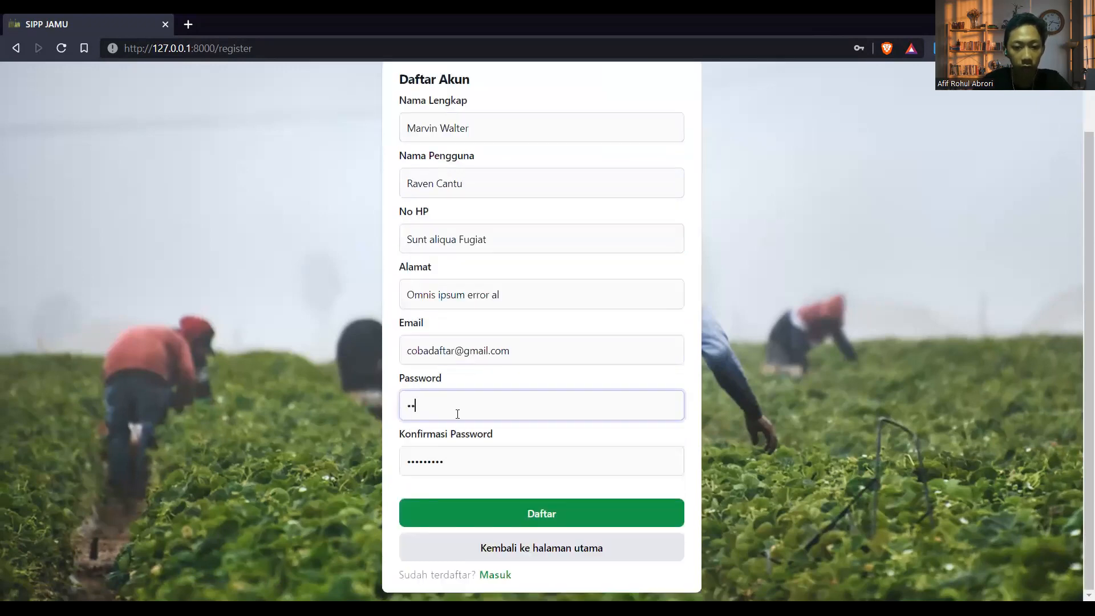
{"action": "type", "text": "asswor"}
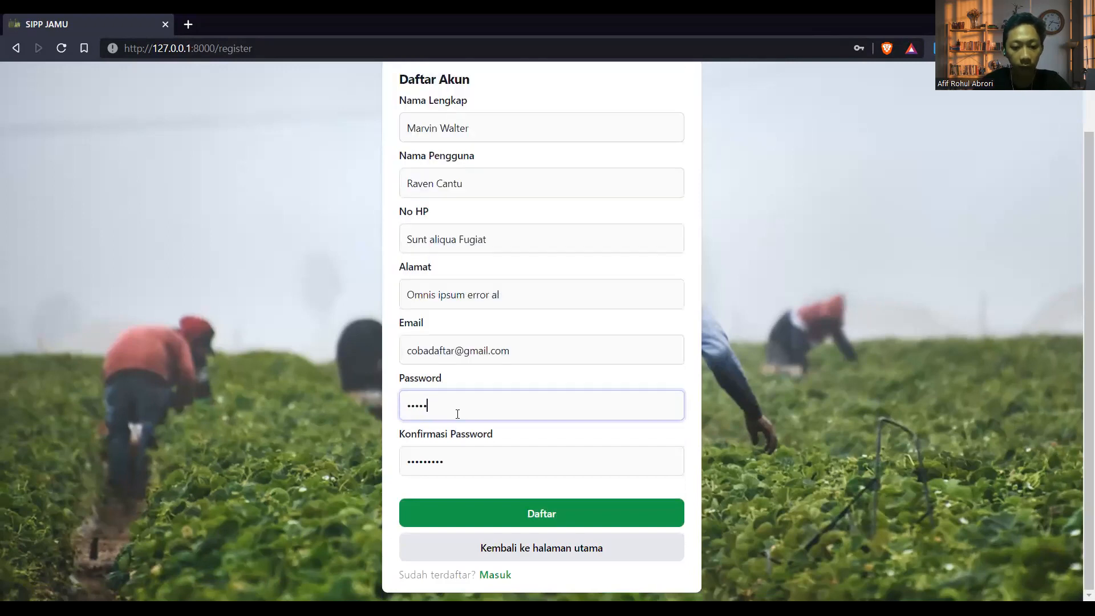
{"action": "key", "text": "ctrl+a"}
{"action": "key", "text": "BackSpace"}
{"action": "type", "text": "passwo"}
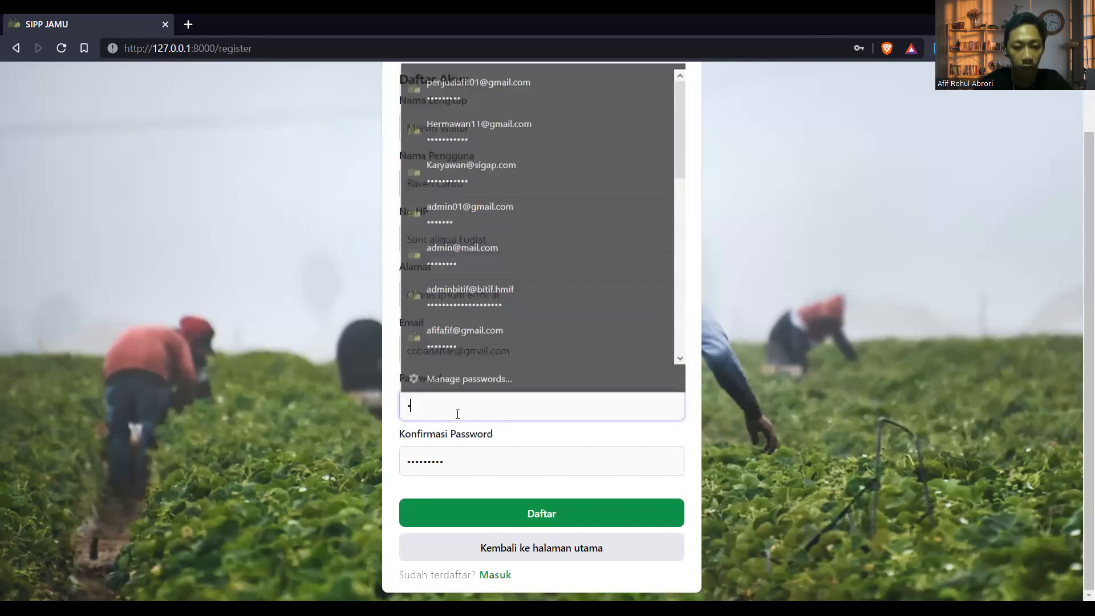
{"action": "type", "text": "r"}
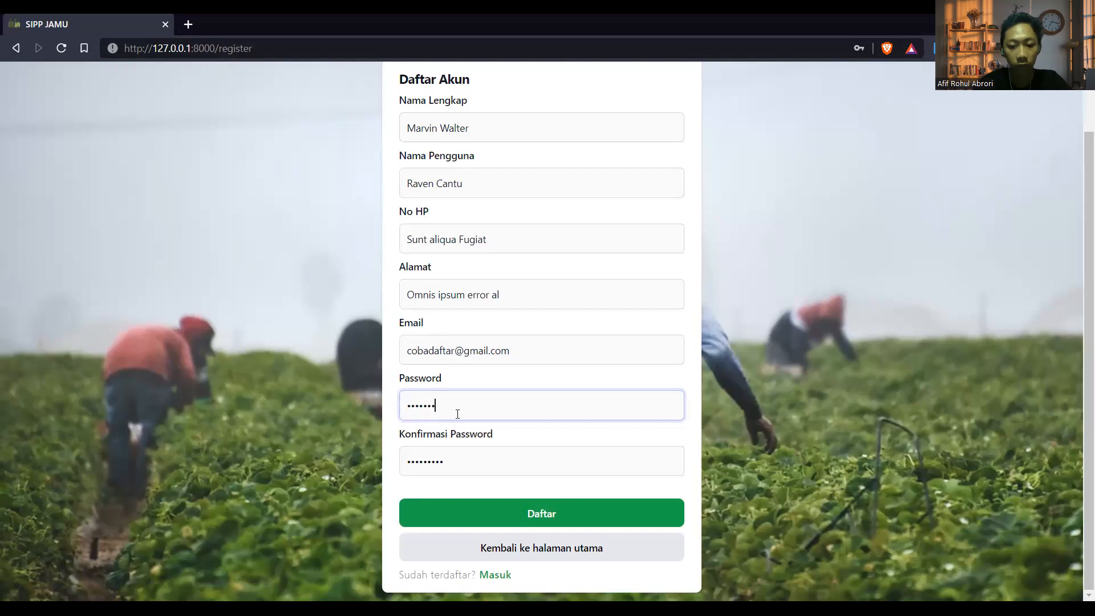
{"action": "left_click", "coordinate": [453, 459]}
{"action": "key", "text": "ctrl+a"}
{"action": "key", "text": "BackSpace"}
{"action": "type", "text": "password"}
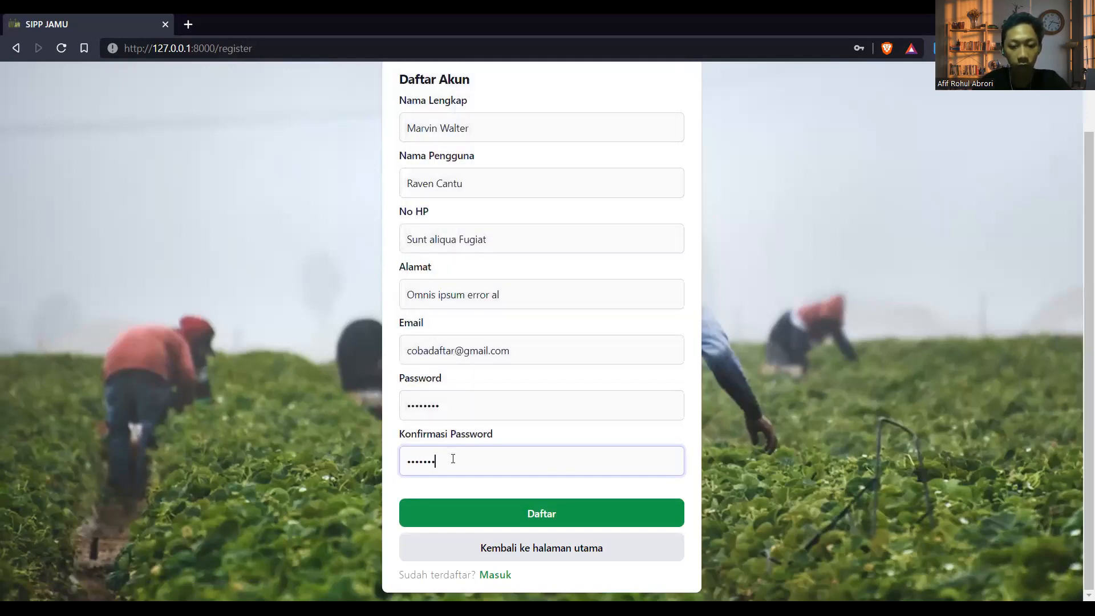
{"action": "left_click", "coordinate": [467, 513]}
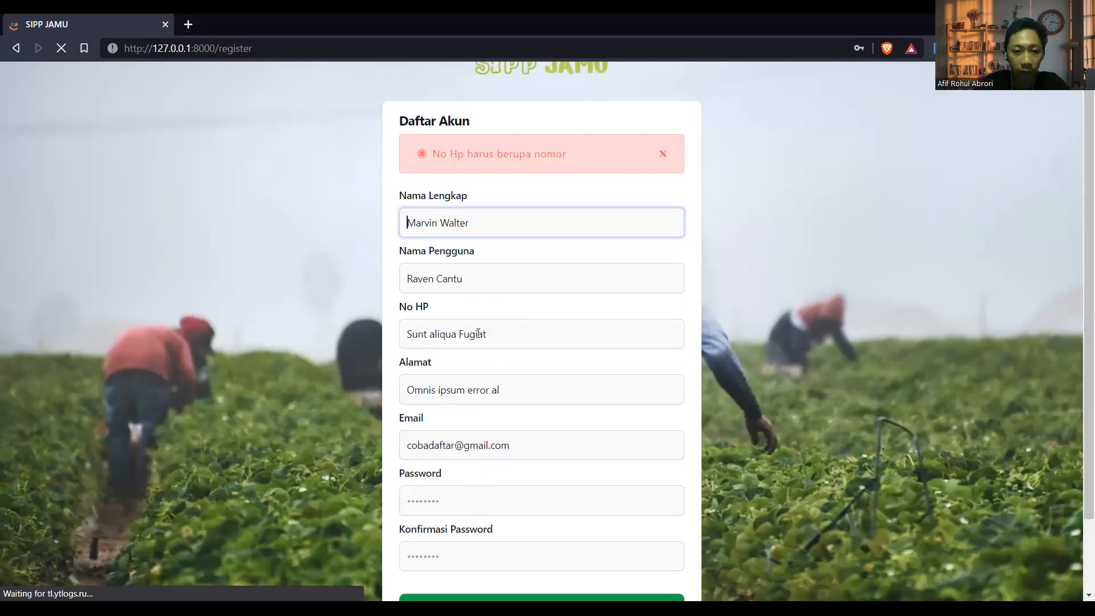
Enter a numeric No HP, fill in the password and its confirmation, and submit the registration
{"action": "key", "text": "Tab"}
{"action": "key", "text": "Tab"}
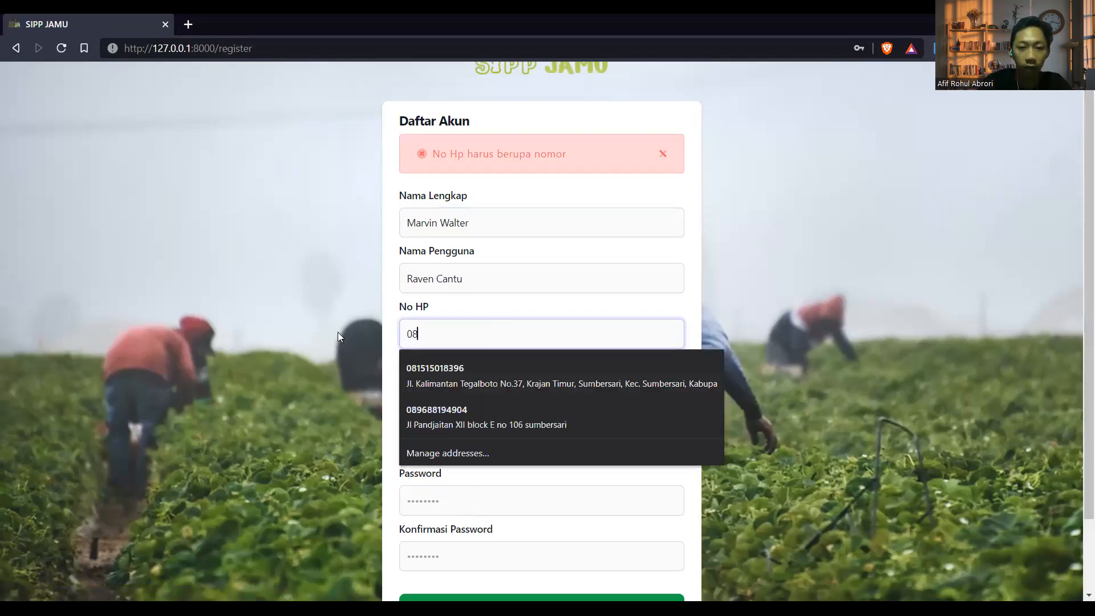
{"action": "scroll", "coordinate": [342, 335], "scroll_direction": "down", "scroll_amount": 2}
{"action": "left_click", "coordinate": [430, 408]}
{"action": "type", "text": "12345678"}
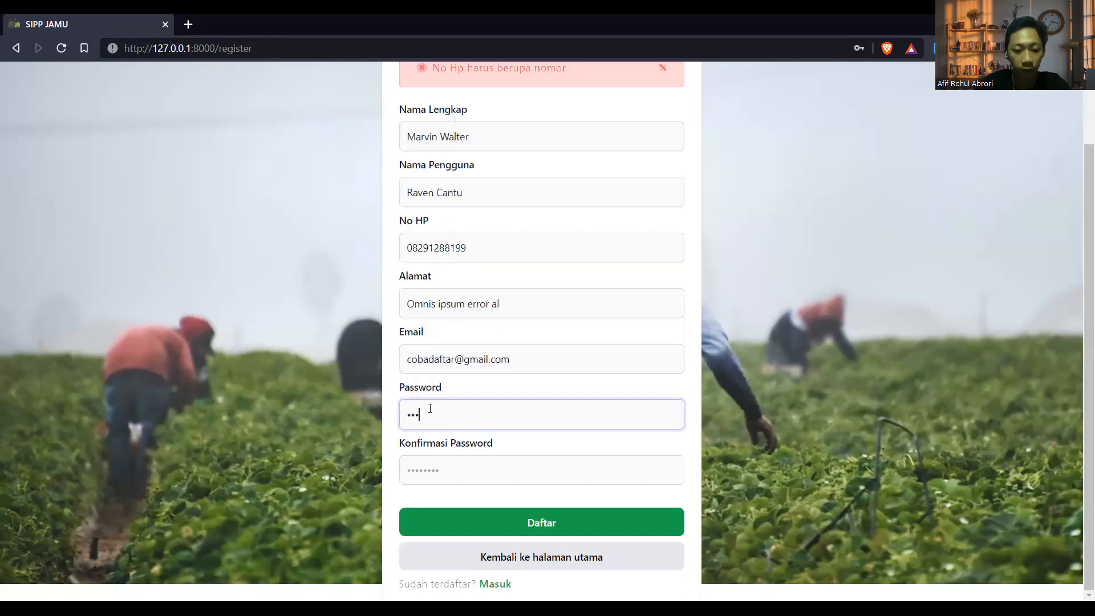
{"action": "left_click", "coordinate": [425, 465]}
{"action": "type", "text": "12345678"}
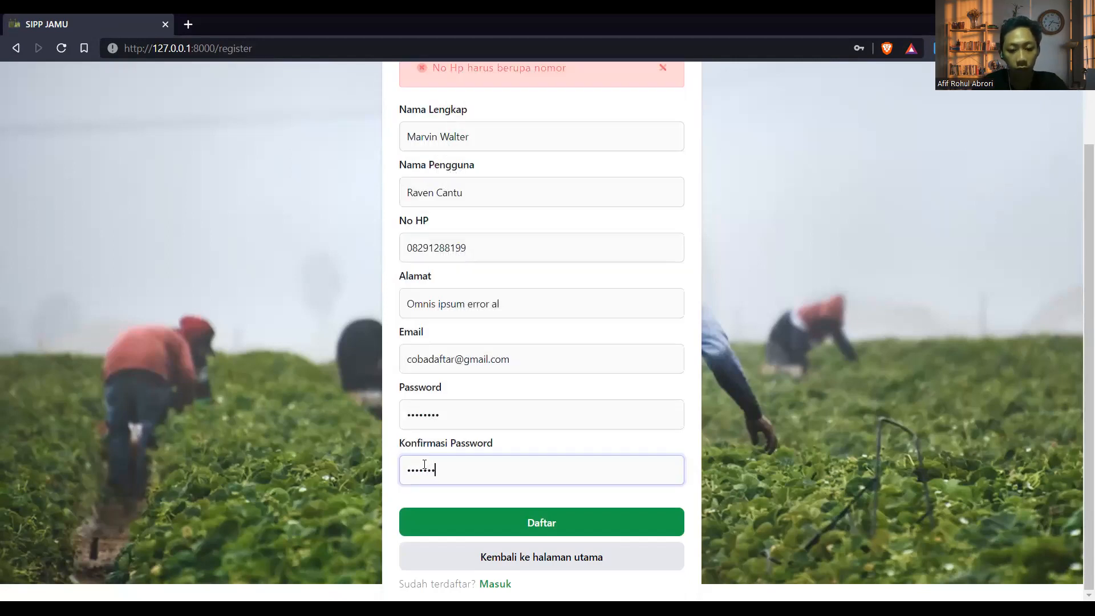
{"action": "left_click", "coordinate": [465, 522]}
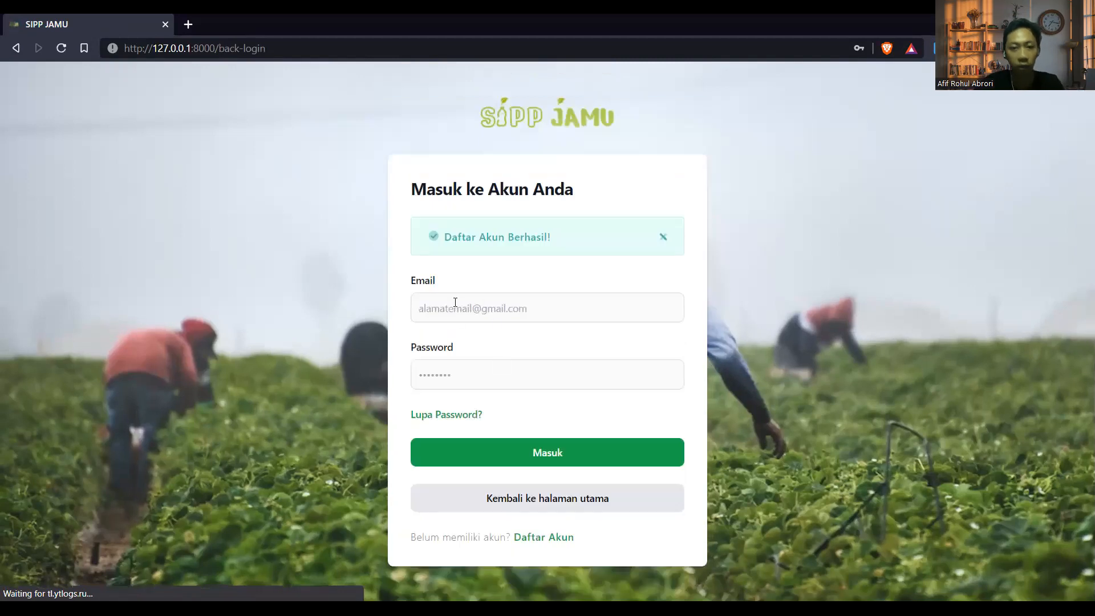
Log in with the new account's saved email and password, then look over the home page
{"action": "left_click", "coordinate": [455, 302]}
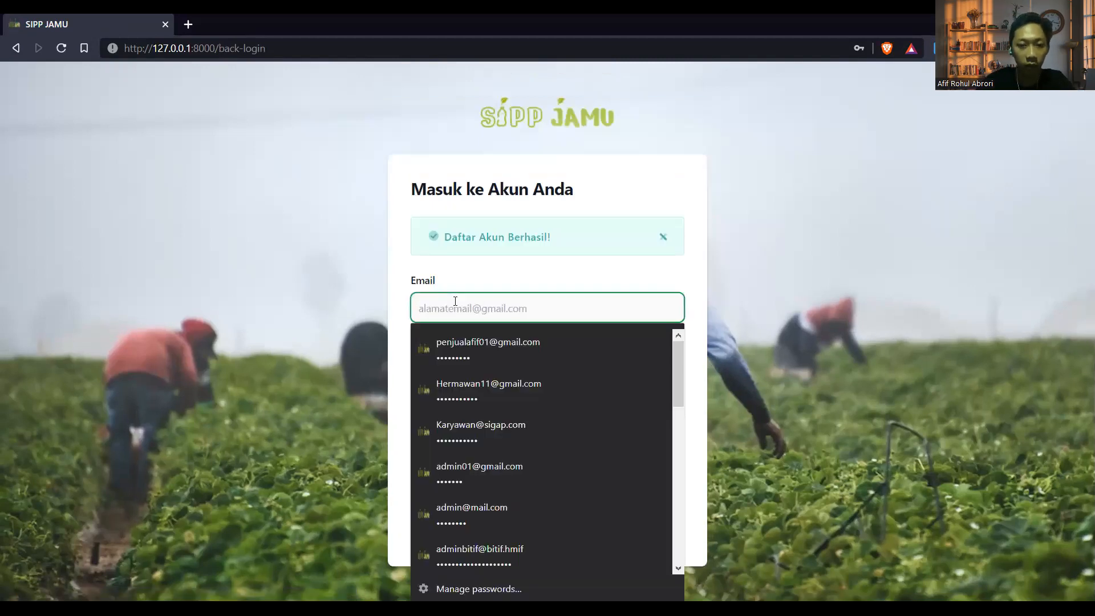
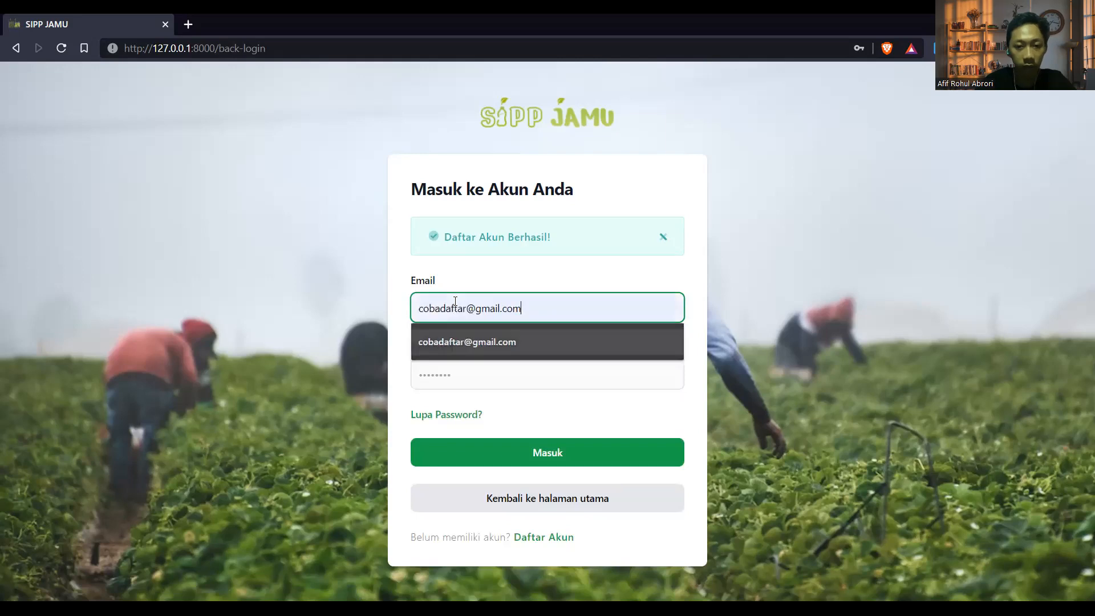
{"action": "left_click", "coordinate": [457, 334]}
{"action": "left_click", "coordinate": [453, 374]}
{"action": "type", "text": "••••••••"}
{"action": "key", "text": "Return"}
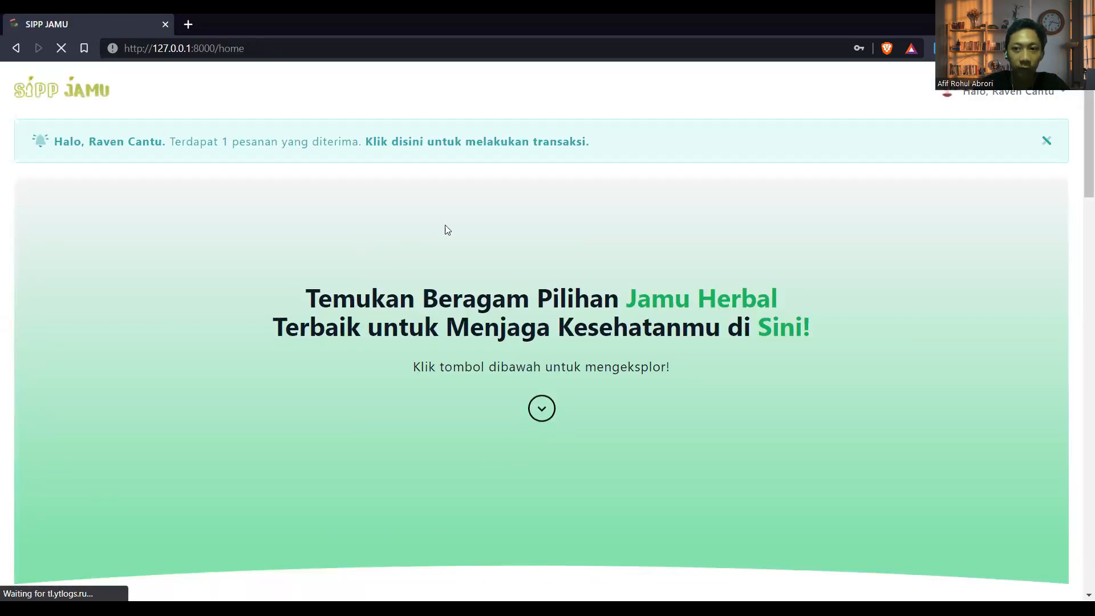
{"action": "scroll", "coordinate": [406, 345], "scroll_direction": "down", "scroll_amount": 15}
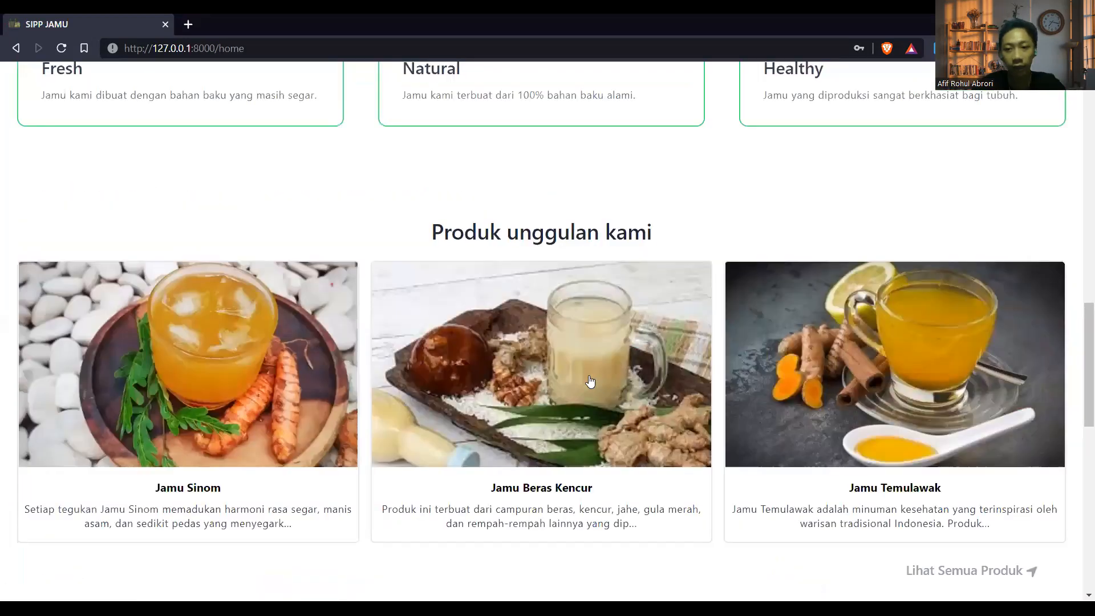
{"action": "key", "text": "Home"}
{"action": "scroll", "coordinate": [581, 363], "scroll_direction": "down", "scroll_amount": 12}
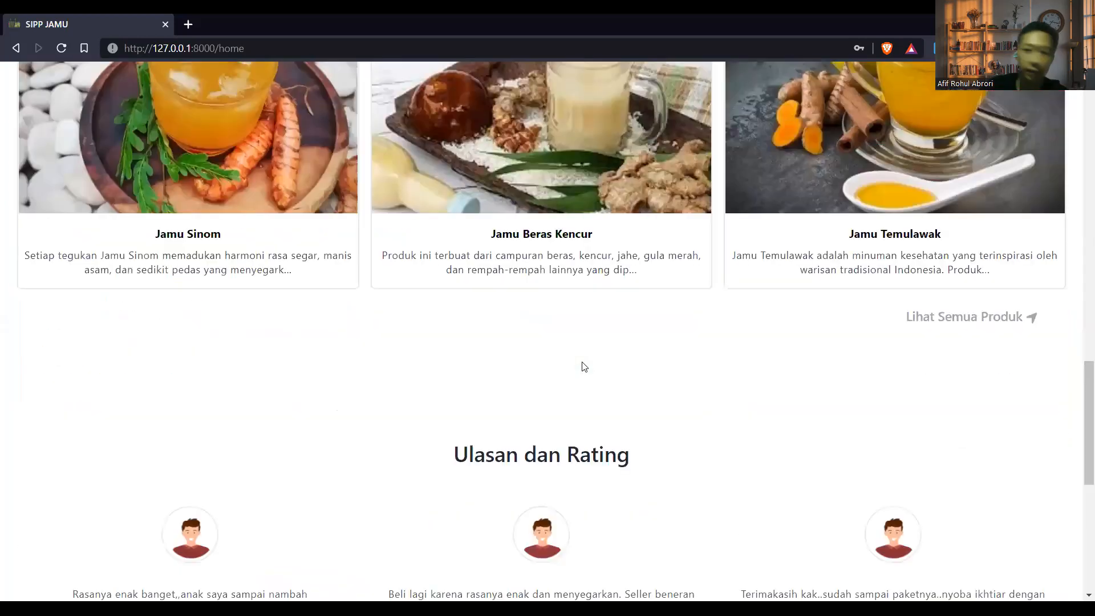
{"action": "key", "text": "Home"}
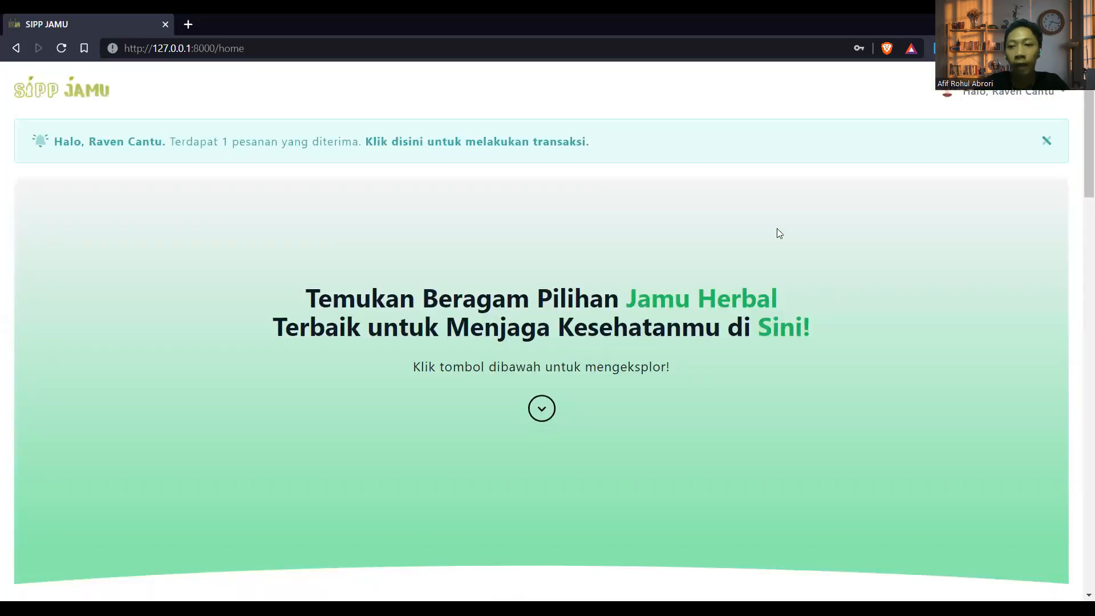
Log out from the account dropdown, confirm, and go back to the login page
{"action": "left_click", "coordinate": [1008, 91]}
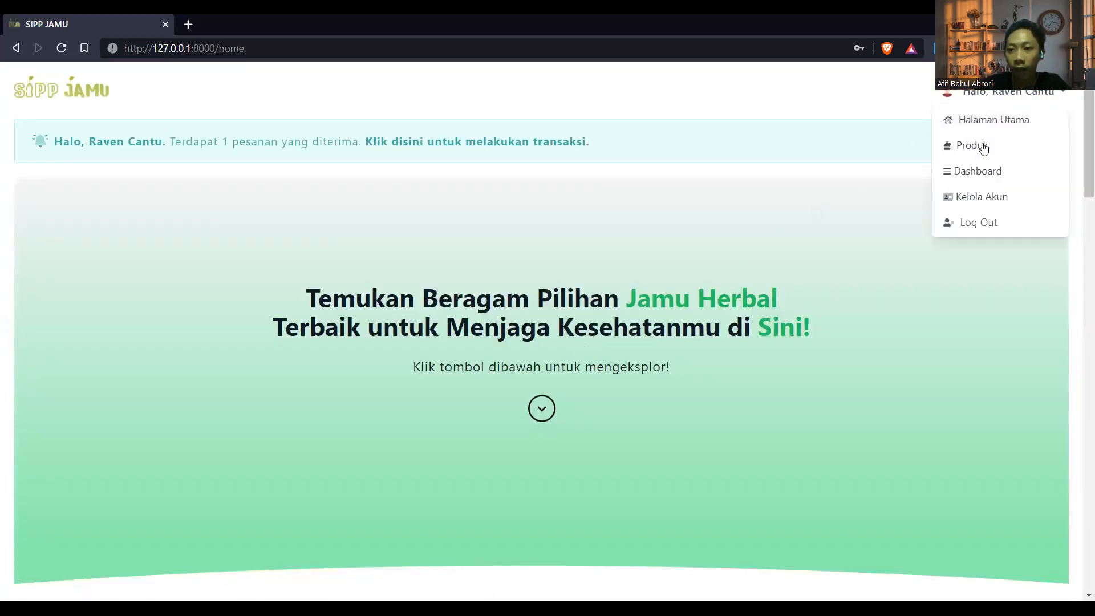
{"action": "left_click", "coordinate": [975, 223]}
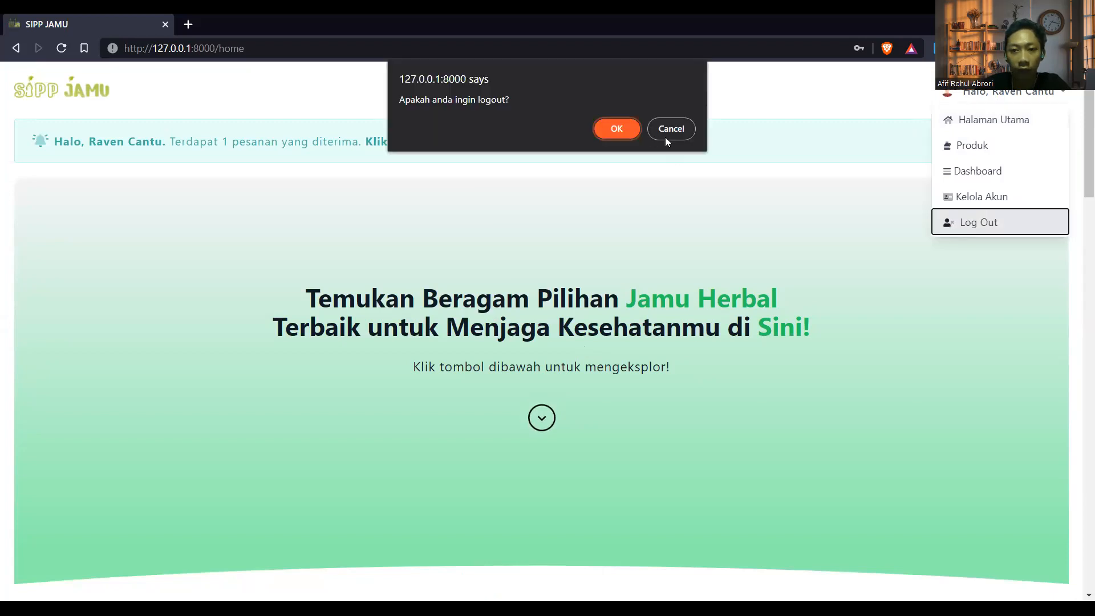
{"action": "left_click", "coordinate": [630, 133]}
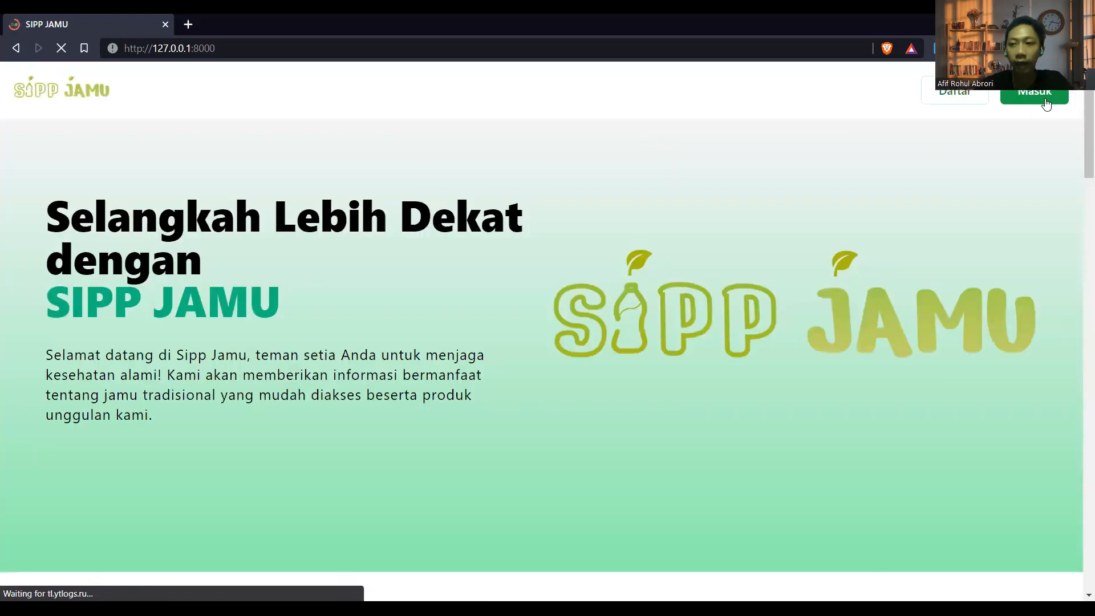
{"action": "left_click", "coordinate": [1046, 102]}
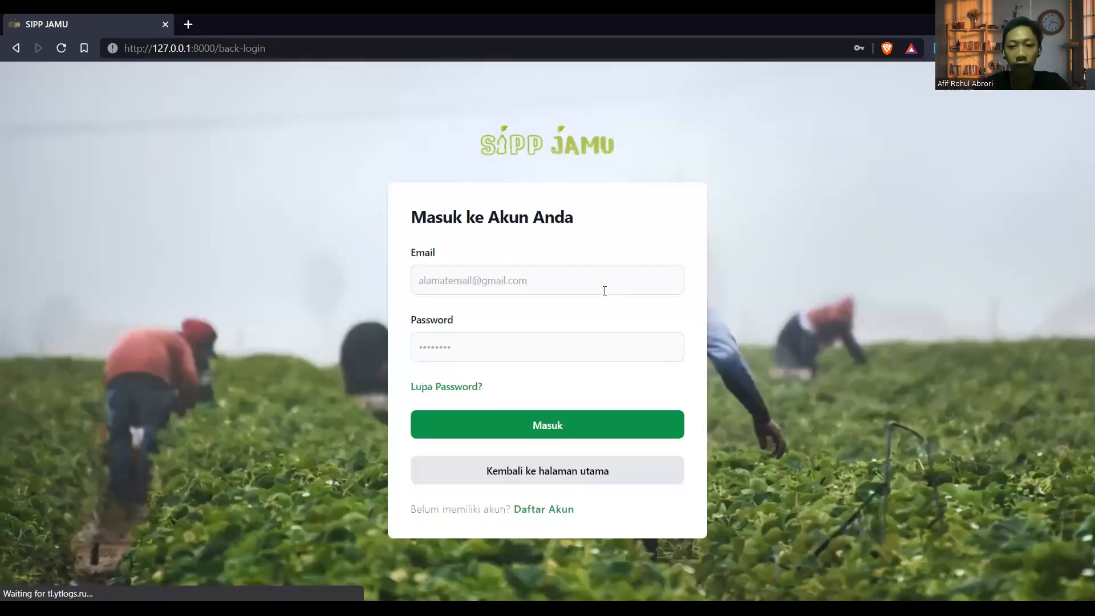
Sign in as the customer using the saved login suggested after typing 'custom'
{"action": "left_click", "coordinate": [585, 281]}
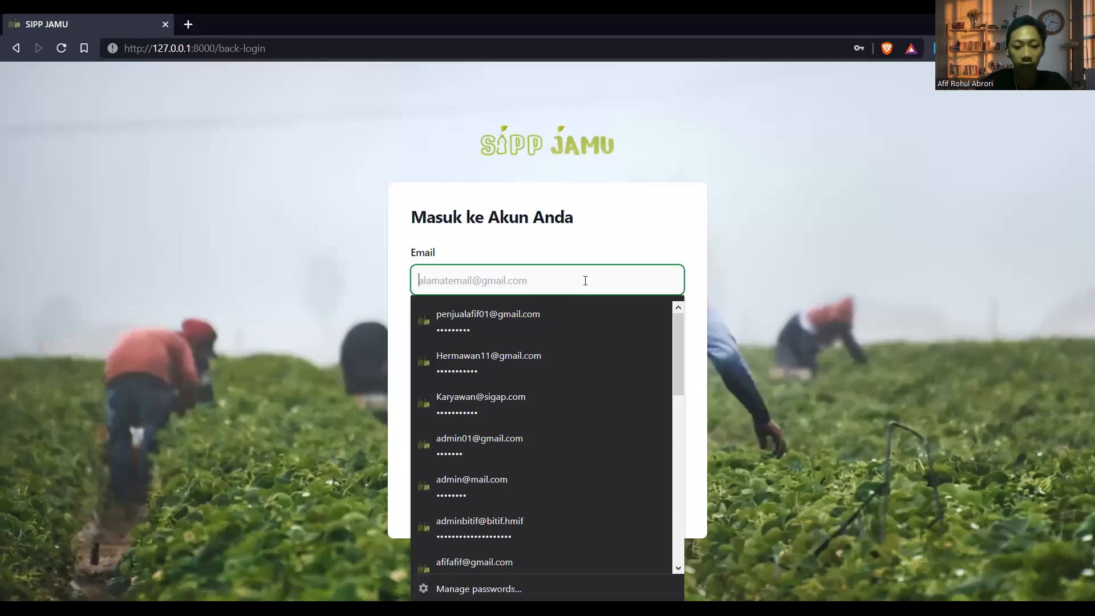
{"action": "type", "text": "cus"}
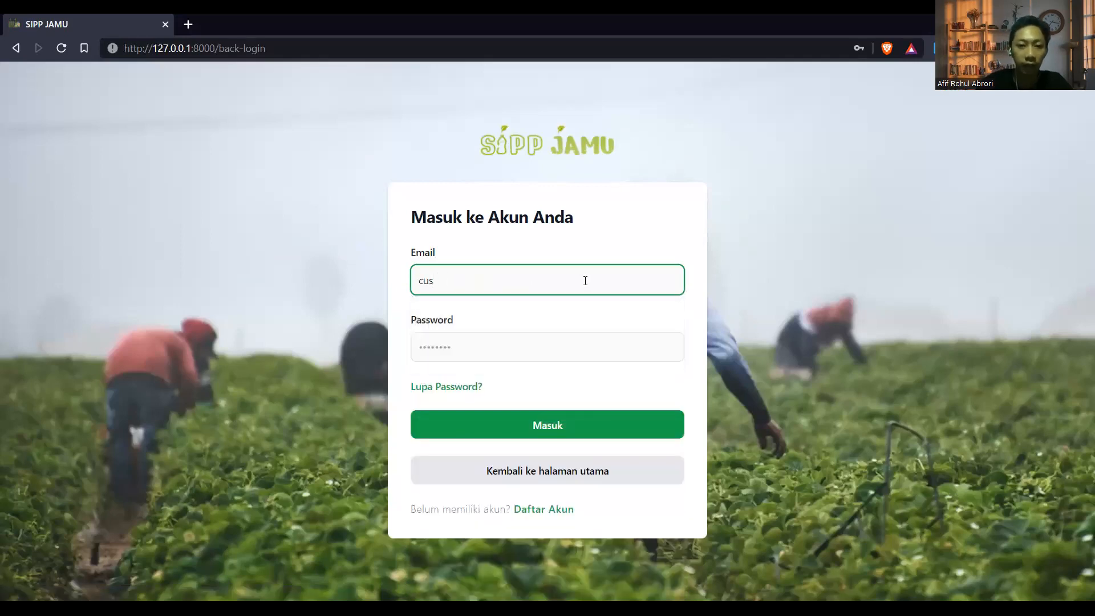
{"action": "type", "text": "tom"}
{"action": "key", "text": "Down"}
{"action": "key", "text": "Return"}
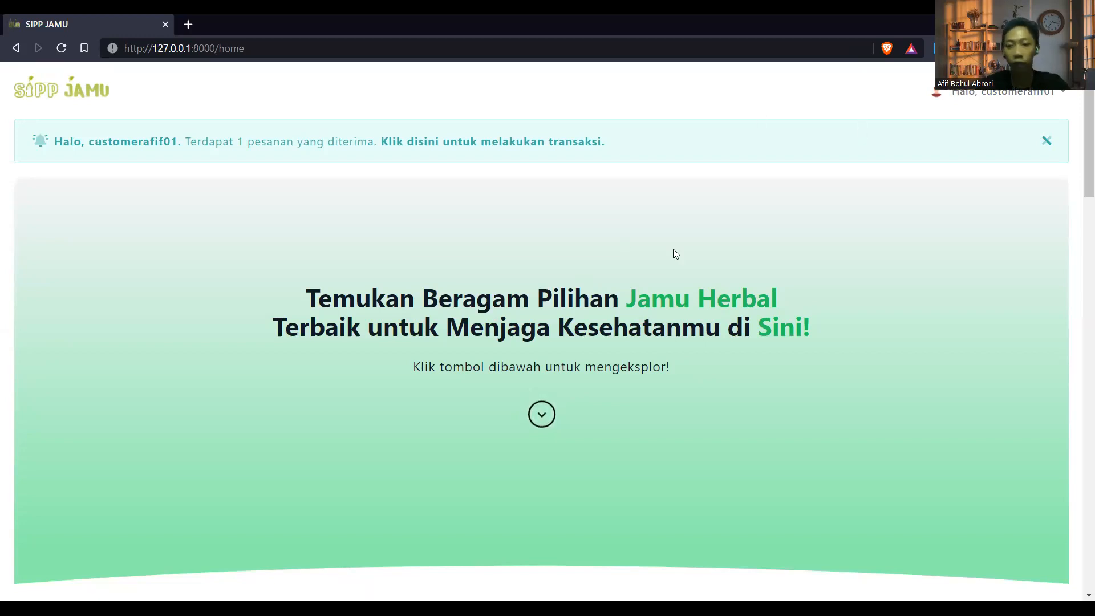
{"action": "scroll", "coordinate": [797, 184], "scroll_direction": "down", "scroll_amount": 1}
Open the Jamu Sinom card from Produk unggulan kami and review its detail page
{"action": "scroll", "coordinate": [796, 184], "scroll_direction": "down", "scroll_amount": 10}
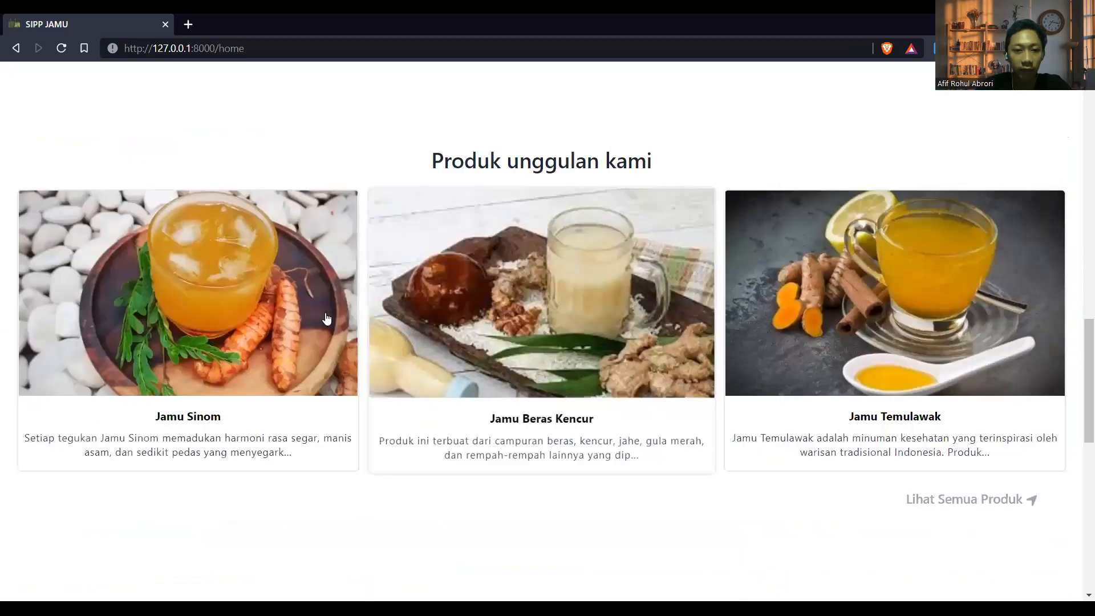
{"action": "left_click", "coordinate": [307, 304]}
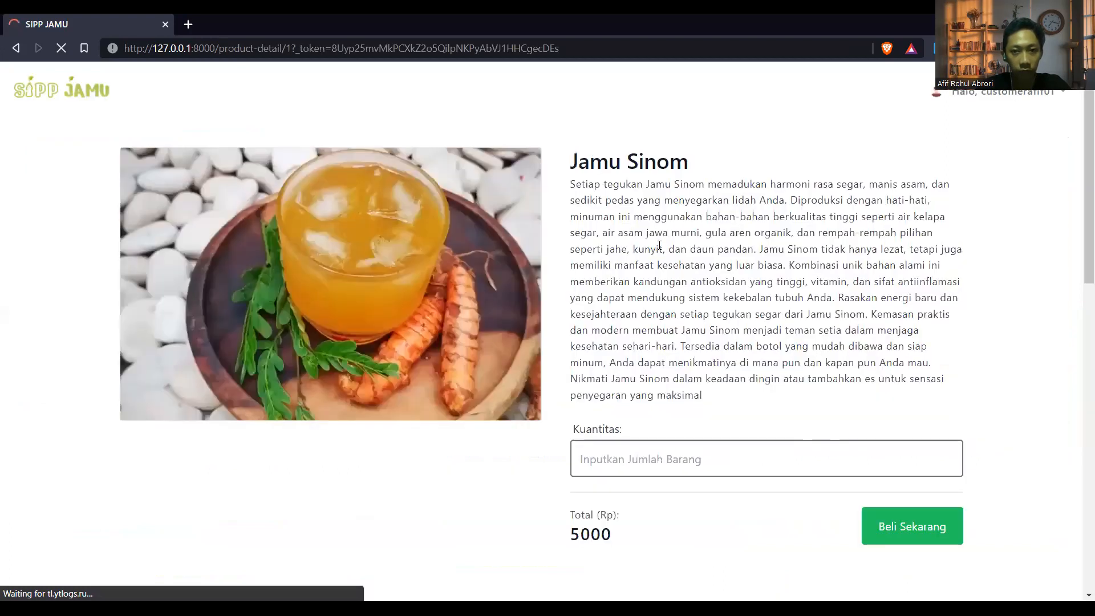
{"action": "scroll", "coordinate": [633, 247], "scroll_direction": "down", "scroll_amount": 6}
{"action": "scroll", "coordinate": [549, 209], "scroll_direction": "up", "scroll_amount": 10}
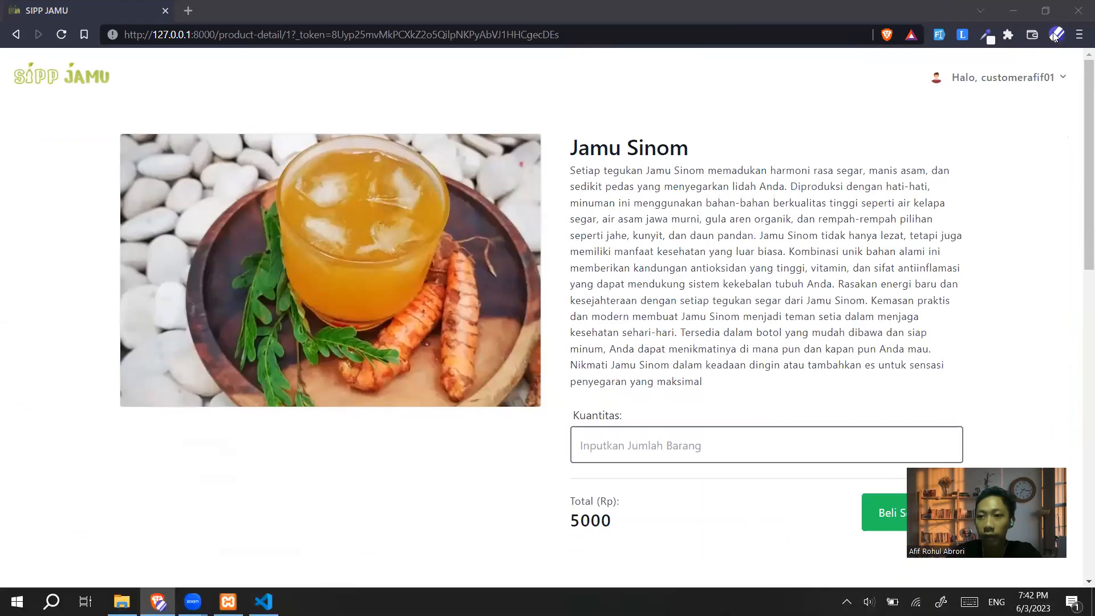
{"action": "left_click", "coordinate": [1056, 48]}
Open a Brave private window and load the SIPP JAMU site at 127.0.0.1:8000
{"action": "left_click", "coordinate": [1080, 35]}
{"action": "left_click", "coordinate": [1079, 34]}
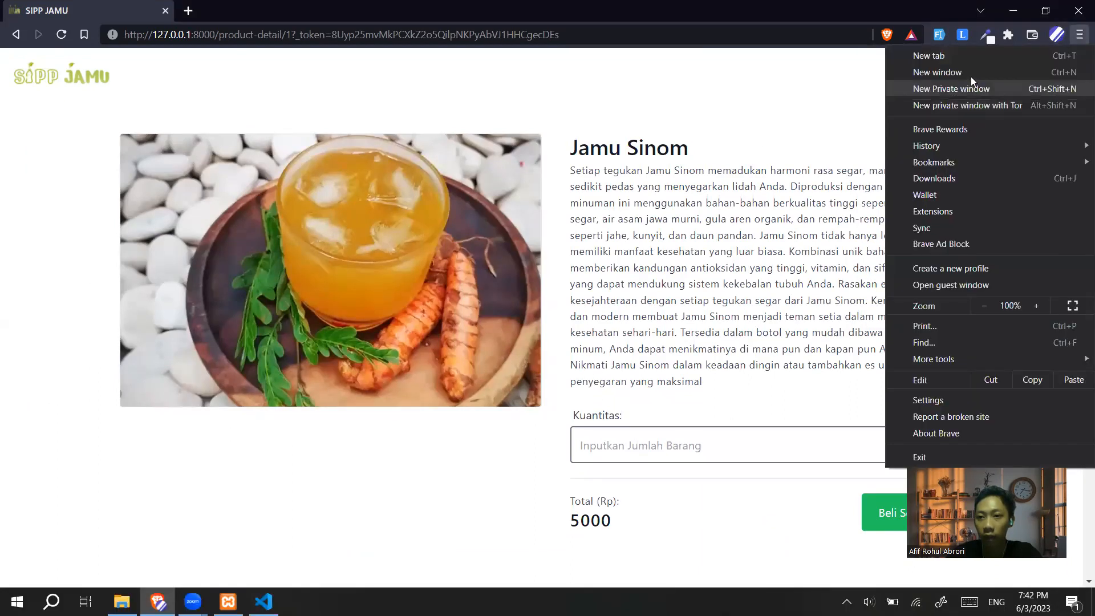
{"action": "left_click", "coordinate": [968, 87]}
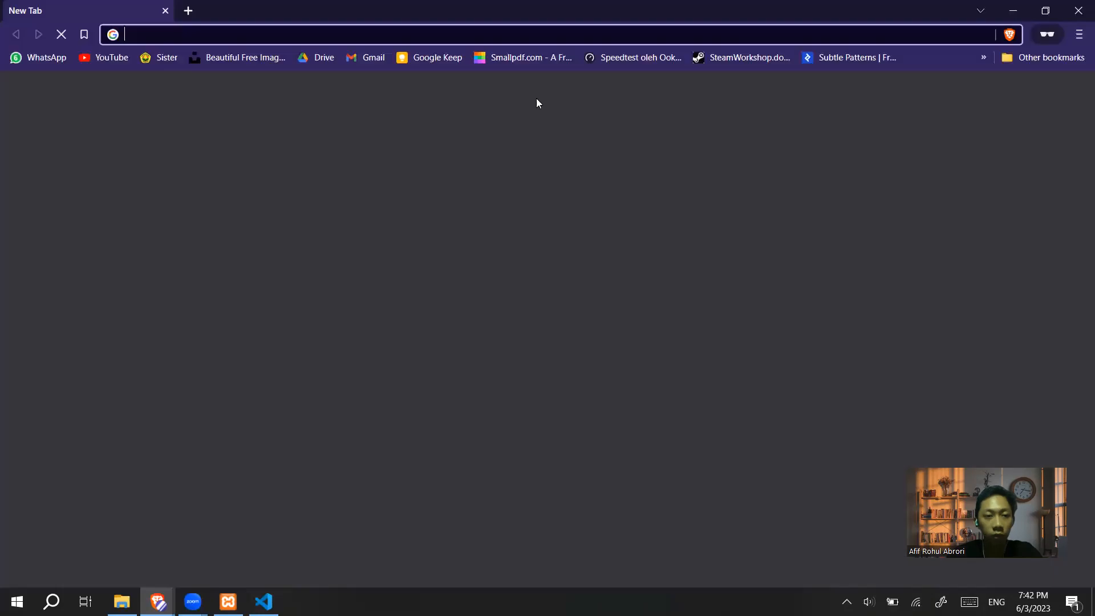
{"action": "key", "text": "alt+Tab"}
{"action": "left_click_drag", "start_coordinate": [215, 33], "coordinate": [101, 14]}
{"action": "key", "text": "ctrl+c"}
{"action": "key", "text": "alt+Tab"}
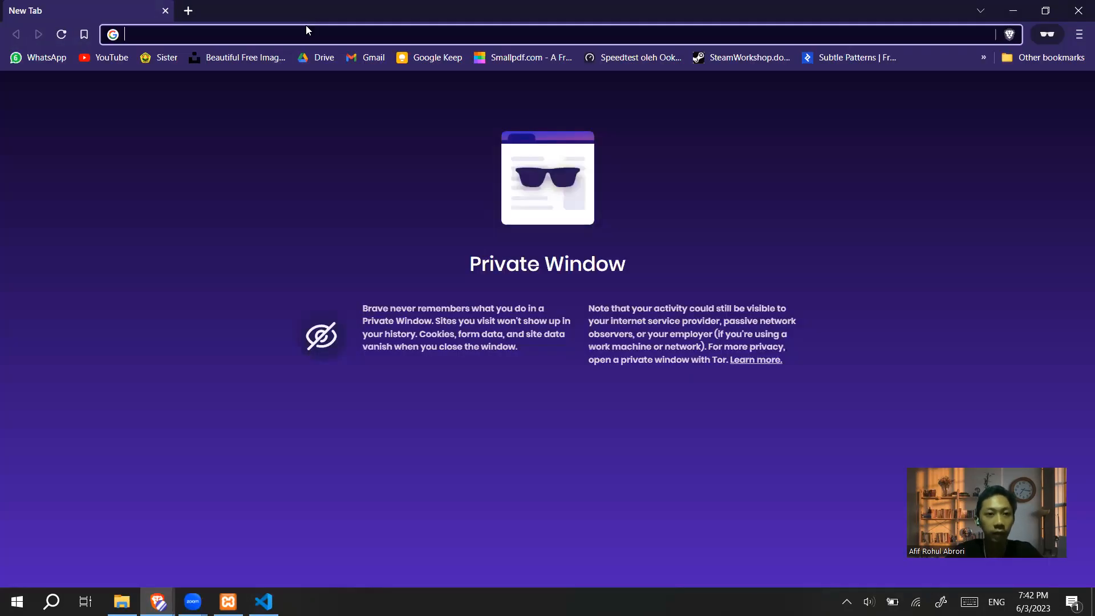
{"action": "key", "text": "ctrl+v"}
{"action": "key", "text": "Return"}
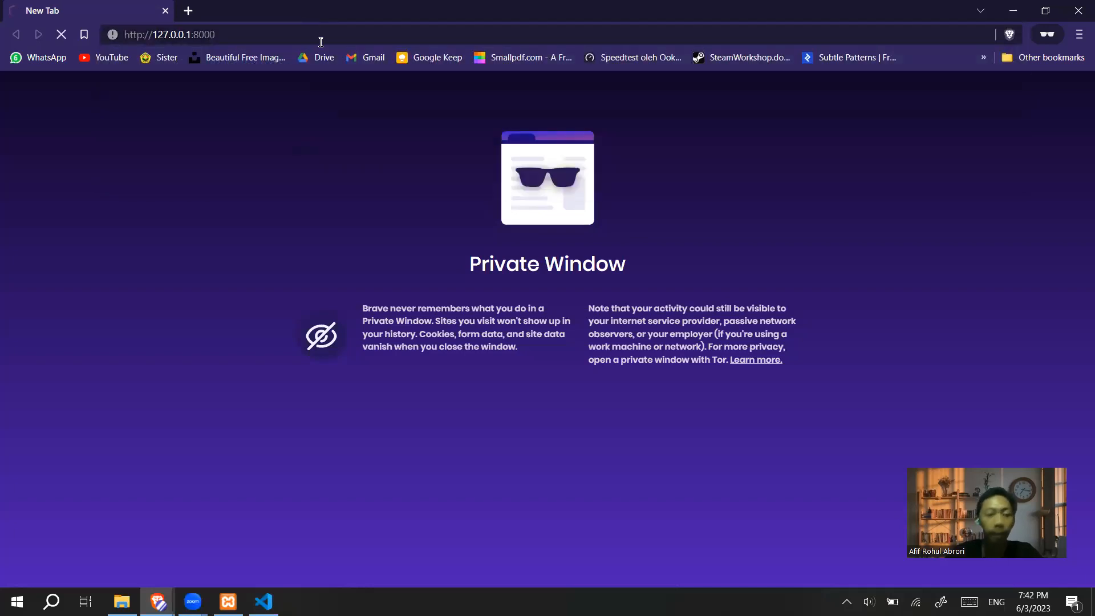
Enter a product quantity of 2 in the customer's window, then go to the login page
{"action": "key", "text": "alt+Tab"}
{"action": "scroll", "coordinate": [668, 318], "scroll_direction": "down", "scroll_amount": 10}
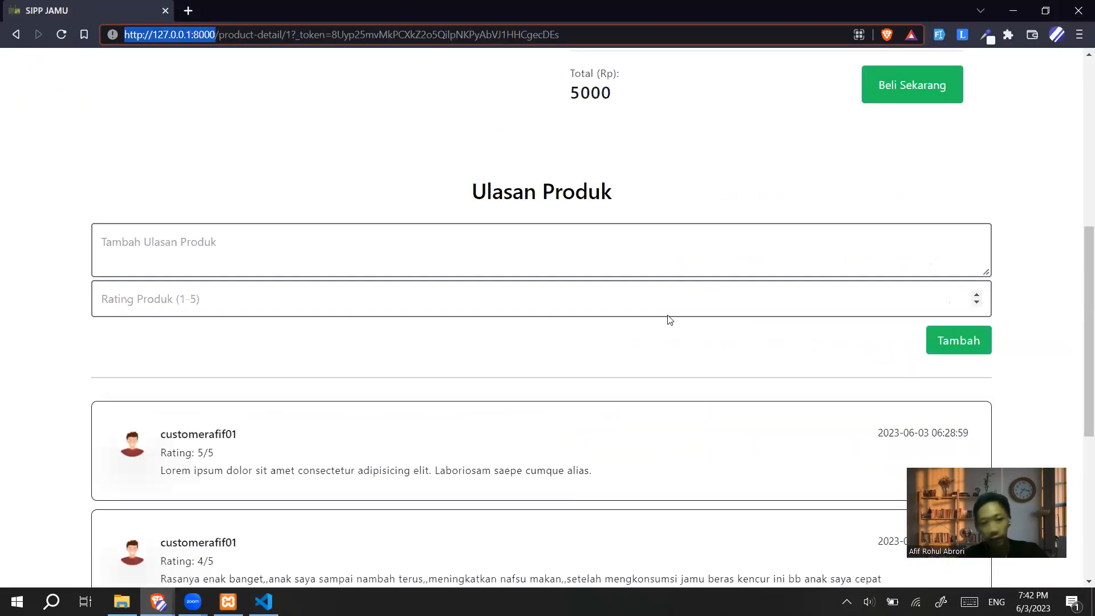
{"action": "scroll", "coordinate": [624, 318], "scroll_direction": "up", "scroll_amount": 4}
{"action": "scroll", "coordinate": [642, 246], "scroll_direction": "up", "scroll_amount": 8}
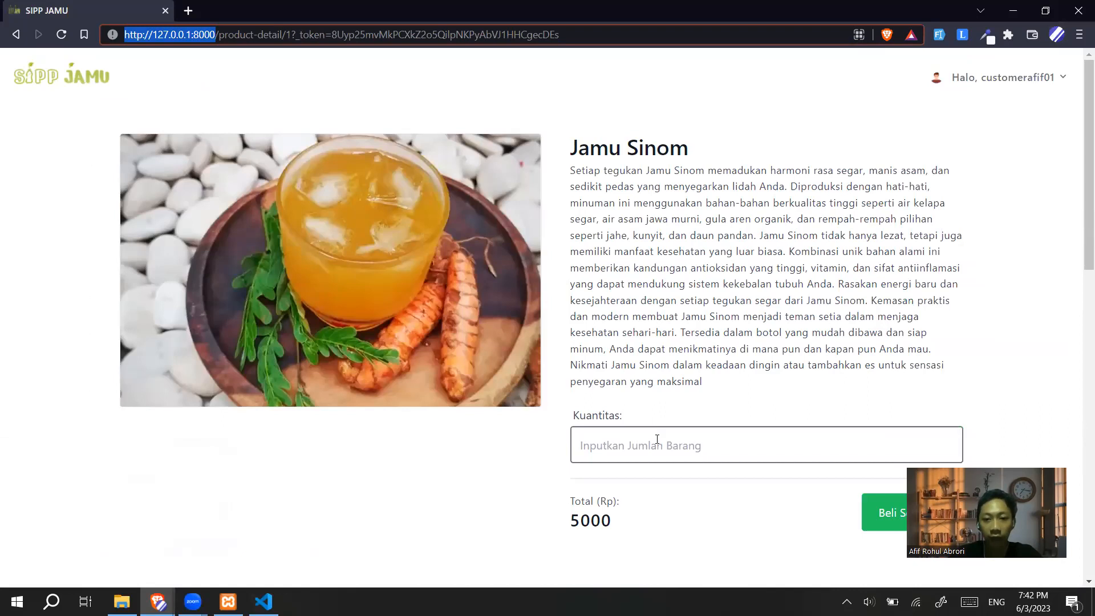
{"action": "left_click", "coordinate": [649, 444]}
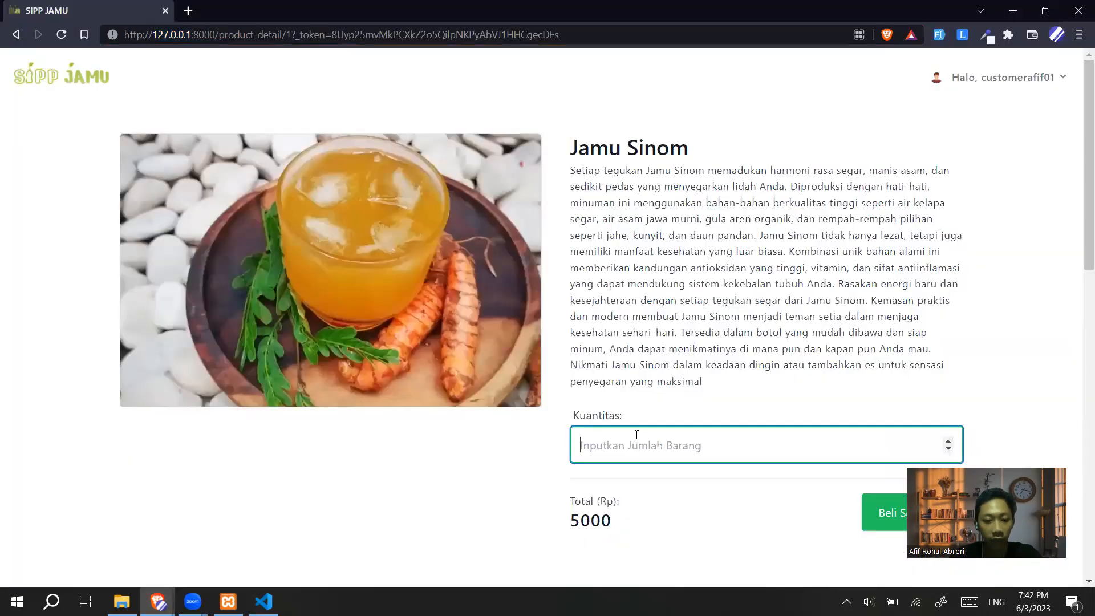
{"action": "type", "text": "2"}
{"action": "scroll", "coordinate": [640, 400], "scroll_direction": "down", "scroll_amount": 3}
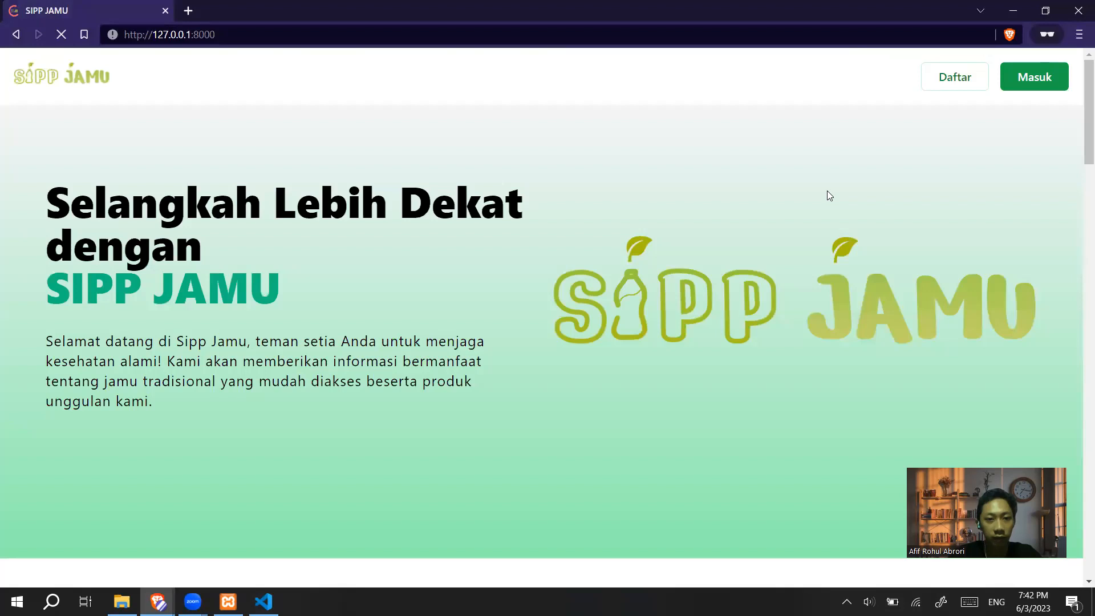
{"action": "left_click", "coordinate": [1032, 75]}
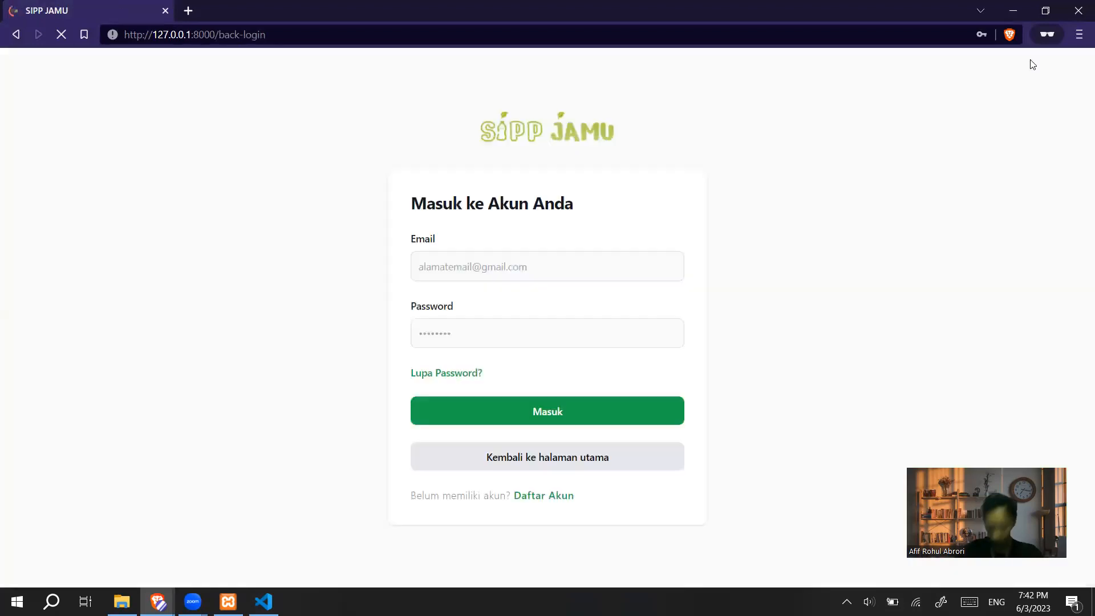
Sign in as the seller with the saved 'penj' login and open the seller Dashboard
{"action": "left_click", "coordinate": [594, 267]}
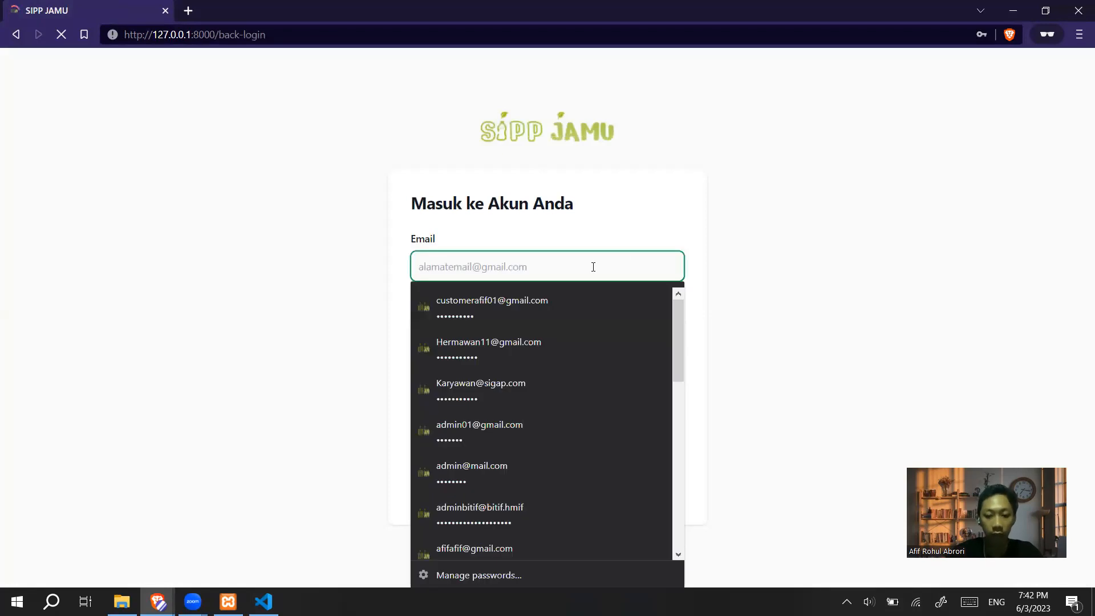
{"action": "type", "text": "penj"}
{"action": "key", "text": "Down"}
{"action": "key", "text": "Return"}
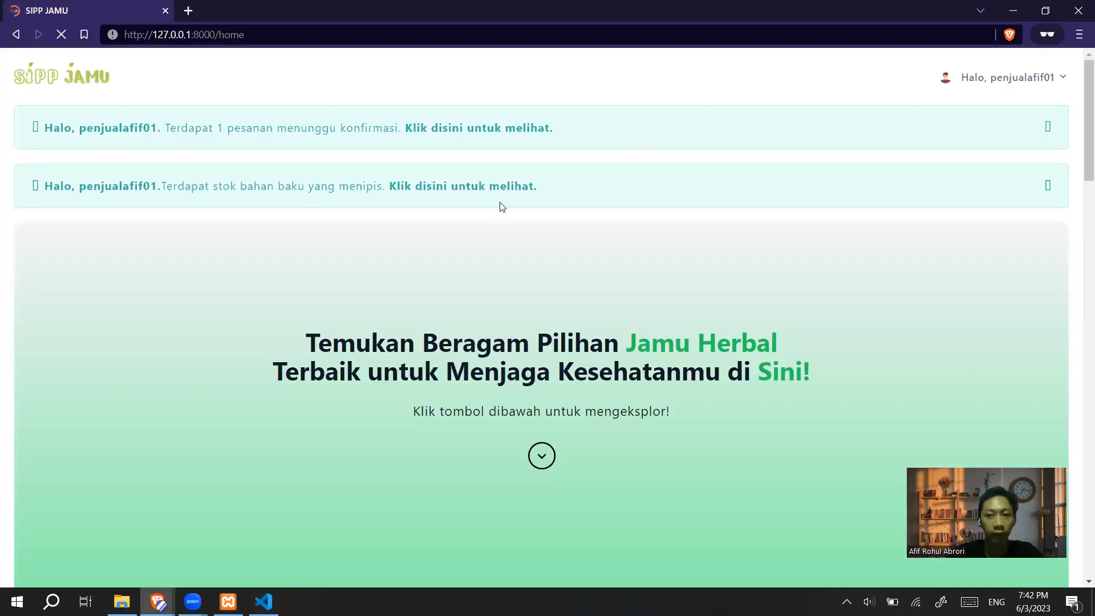
{"action": "scroll", "coordinate": [501, 206], "scroll_direction": "down", "scroll_amount": 3}
{"action": "scroll", "coordinate": [500, 201], "scroll_direction": "up", "scroll_amount": 3}
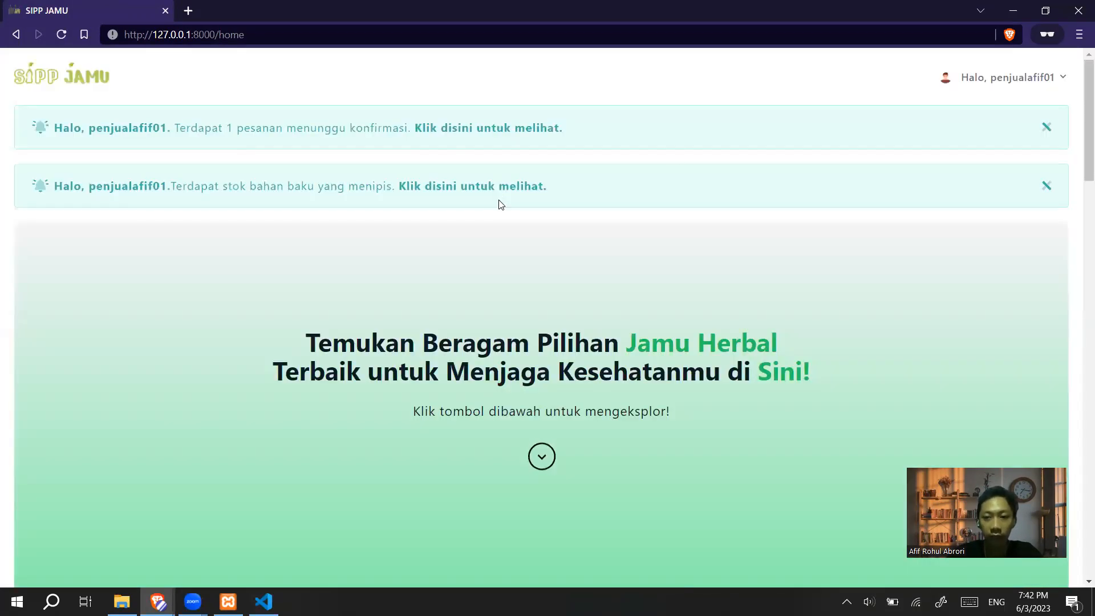
{"action": "left_click", "coordinate": [1009, 77]}
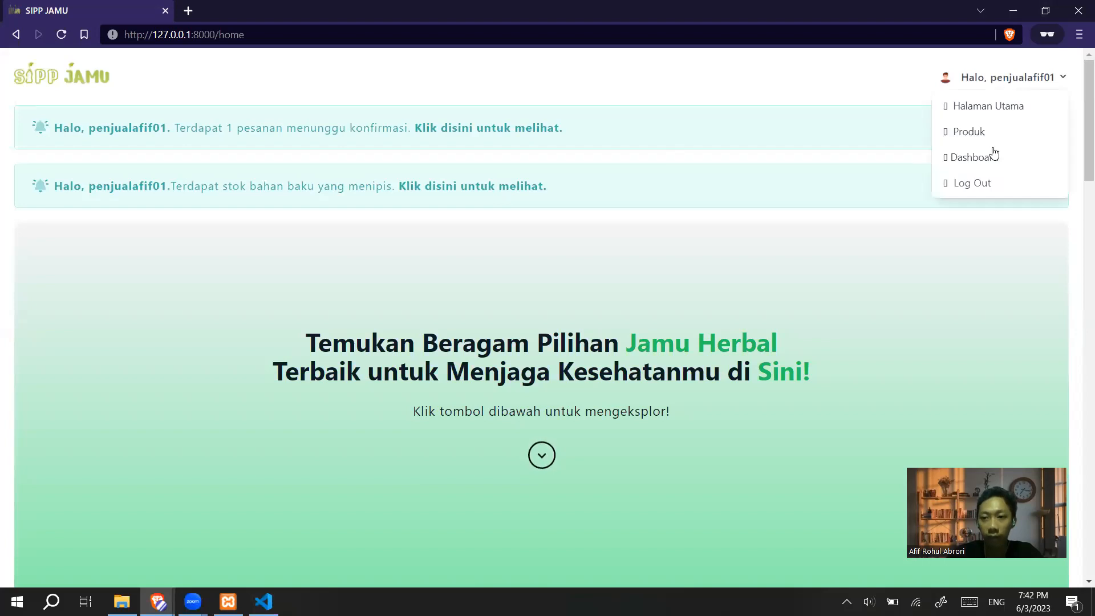
{"action": "left_click", "coordinate": [987, 156]}
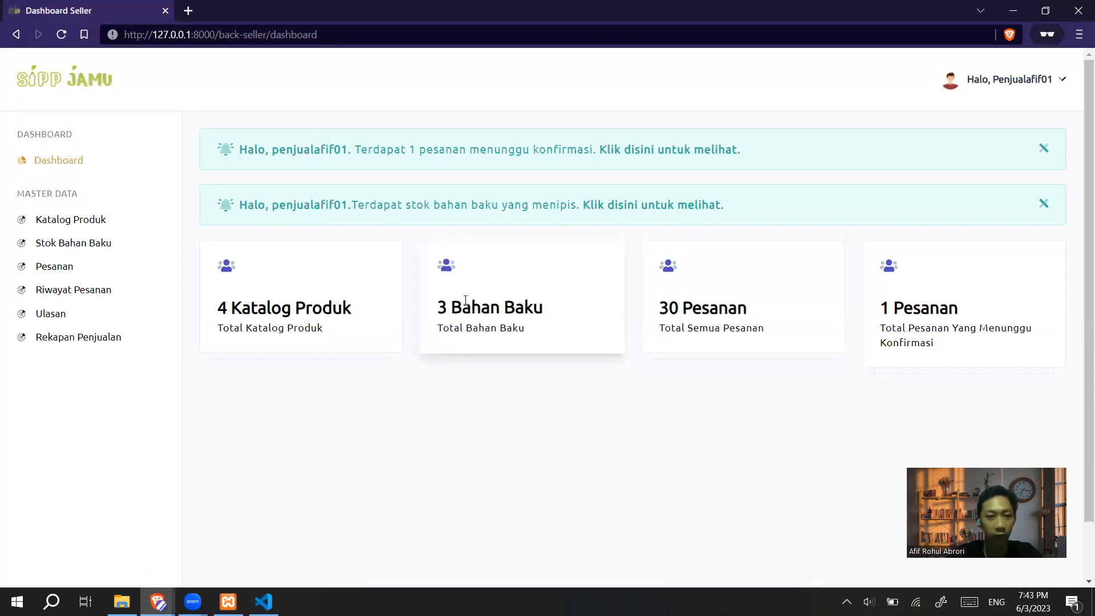
Open Katalog Produk and check Jamu Sinom's stock of 74 in List Produk
{"action": "left_click", "coordinate": [75, 224]}
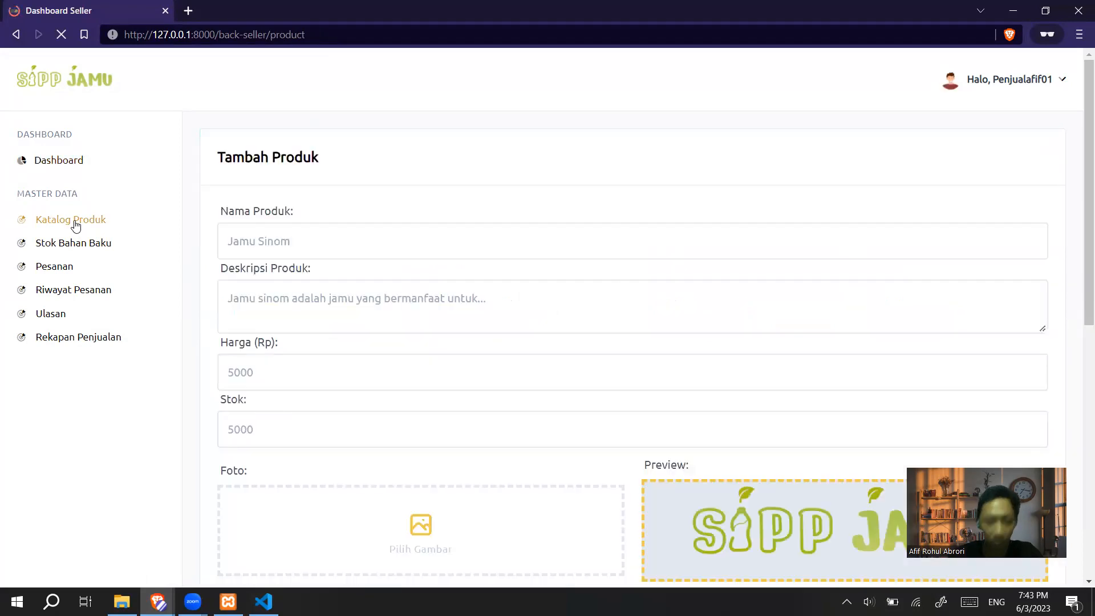
{"action": "scroll", "coordinate": [530, 264], "scroll_direction": "down", "scroll_amount": 8}
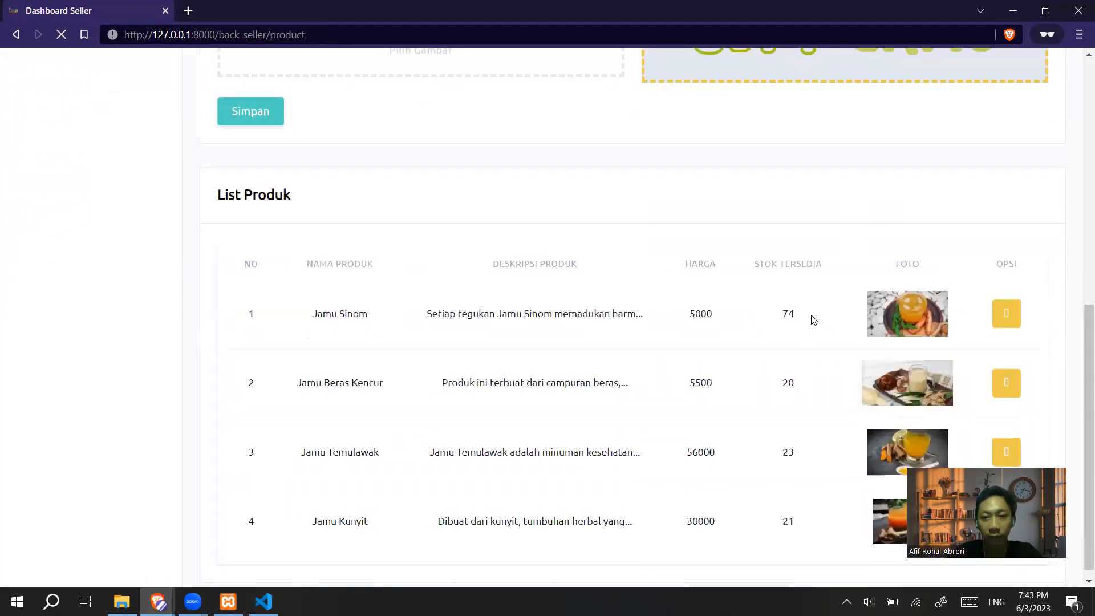
{"action": "left_click_drag", "start_coordinate": [784, 314], "coordinate": [805, 317]}
{"action": "left_click", "coordinate": [791, 364]}
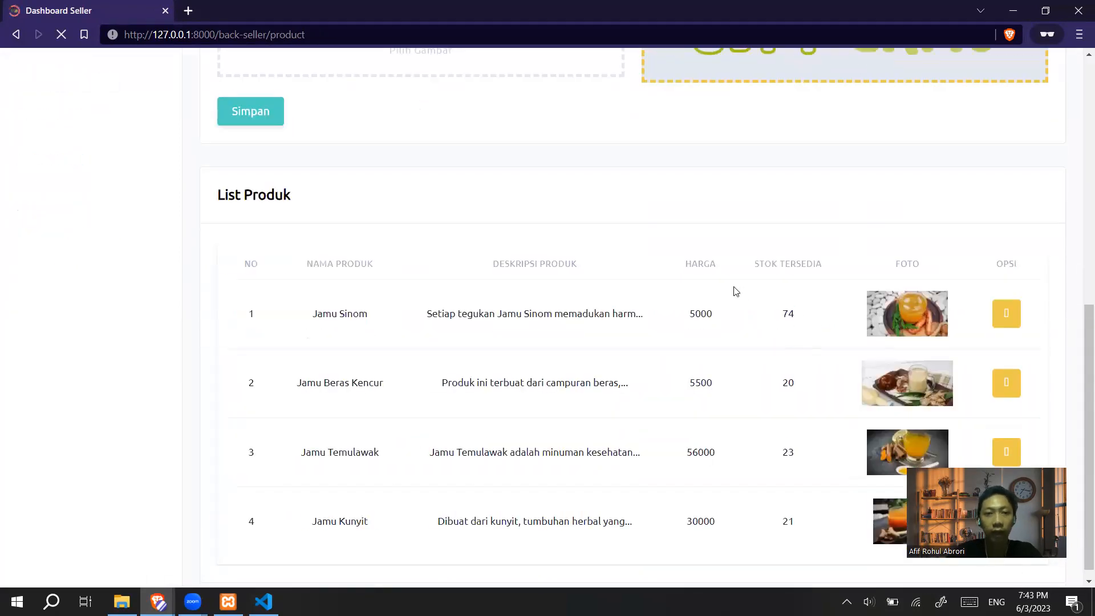
{"action": "key", "text": "alt+Tab"}
{"action": "left_click", "coordinate": [220, 250]}
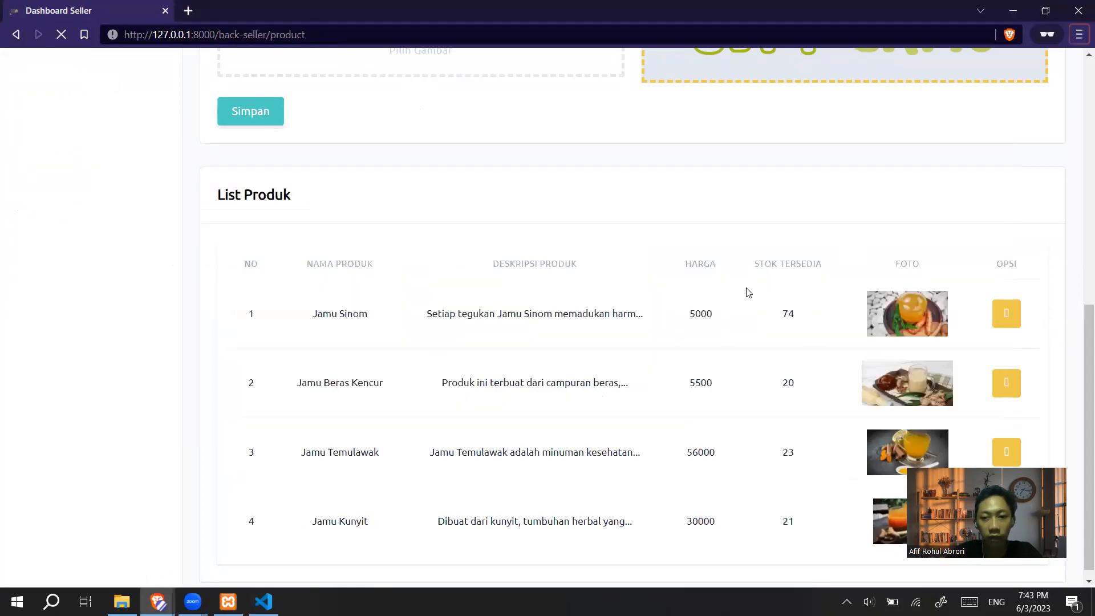
{"action": "scroll", "coordinate": [749, 289], "scroll_direction": "up", "scroll_amount": 1}
{"action": "scroll", "coordinate": [749, 289], "scroll_direction": "up", "scroll_amount": 8}
{"action": "key", "text": "alt+Tab"}
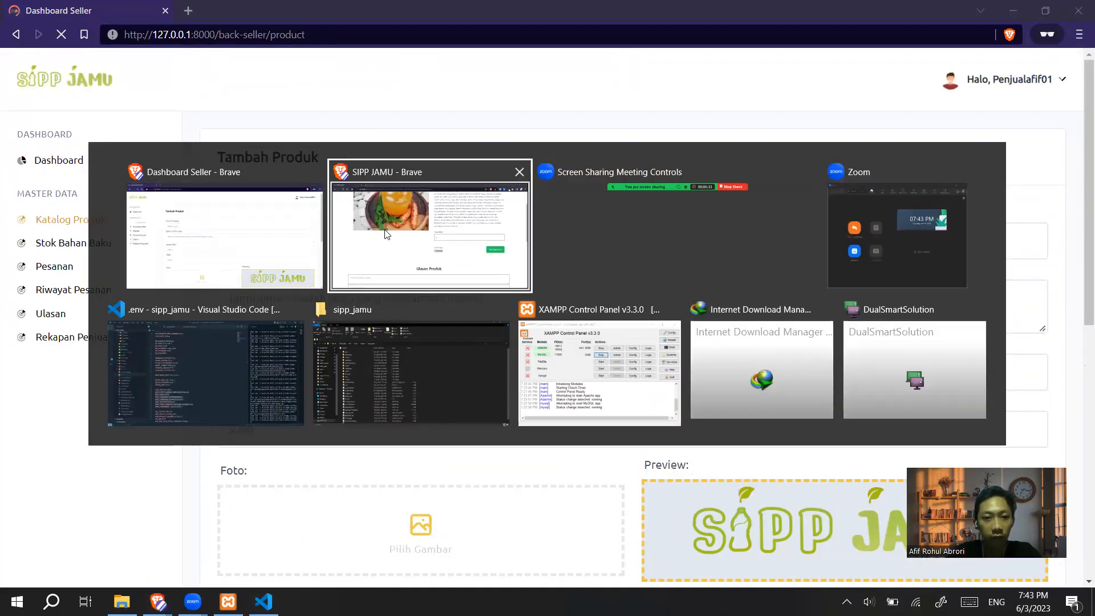
As the customer, order 2 Jamu Sinom for 10000, then return to the seller window
{"action": "left_click", "coordinate": [469, 234]}
{"action": "scroll", "coordinate": [635, 296], "scroll_direction": "down", "scroll_amount": 2}
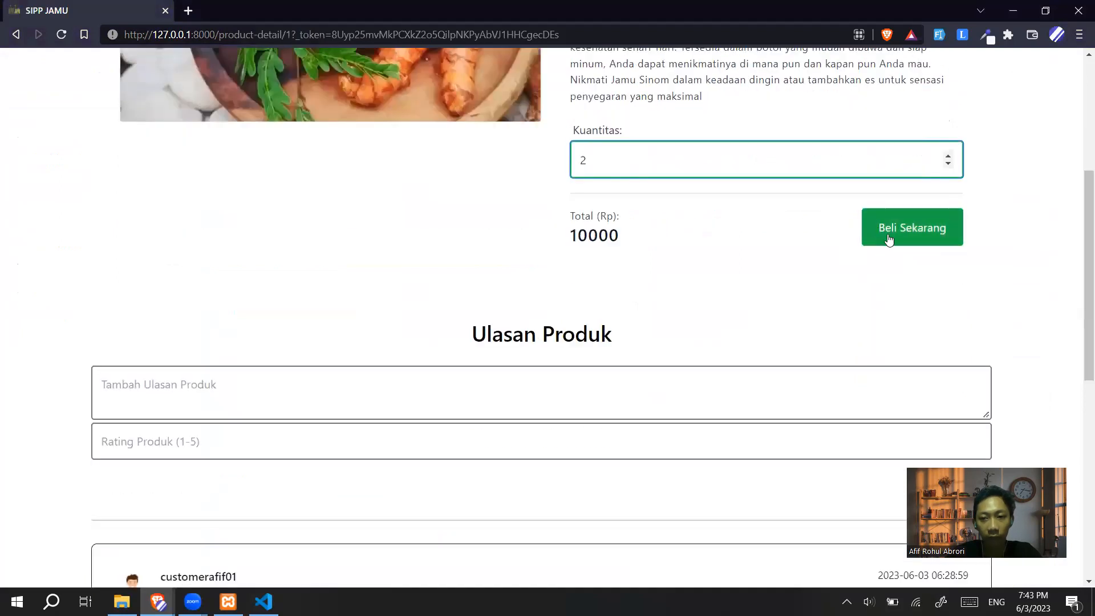
{"action": "left_click", "coordinate": [889, 239]}
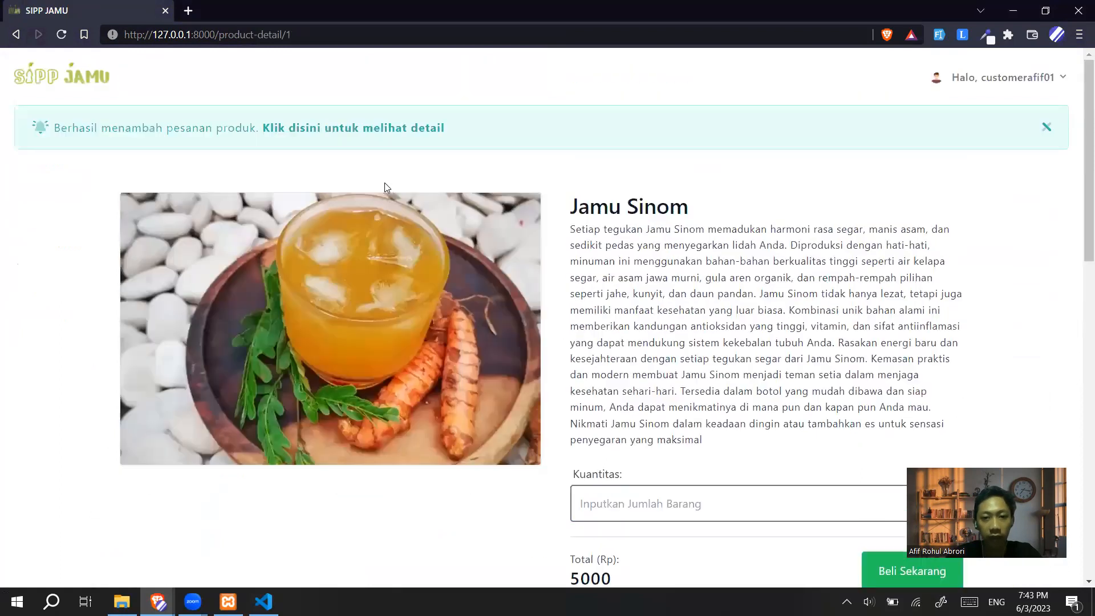
{"action": "key", "text": "alt+Tab"}
{"action": "scroll", "coordinate": [800, 468], "scroll_direction": "down", "scroll_amount": 5}
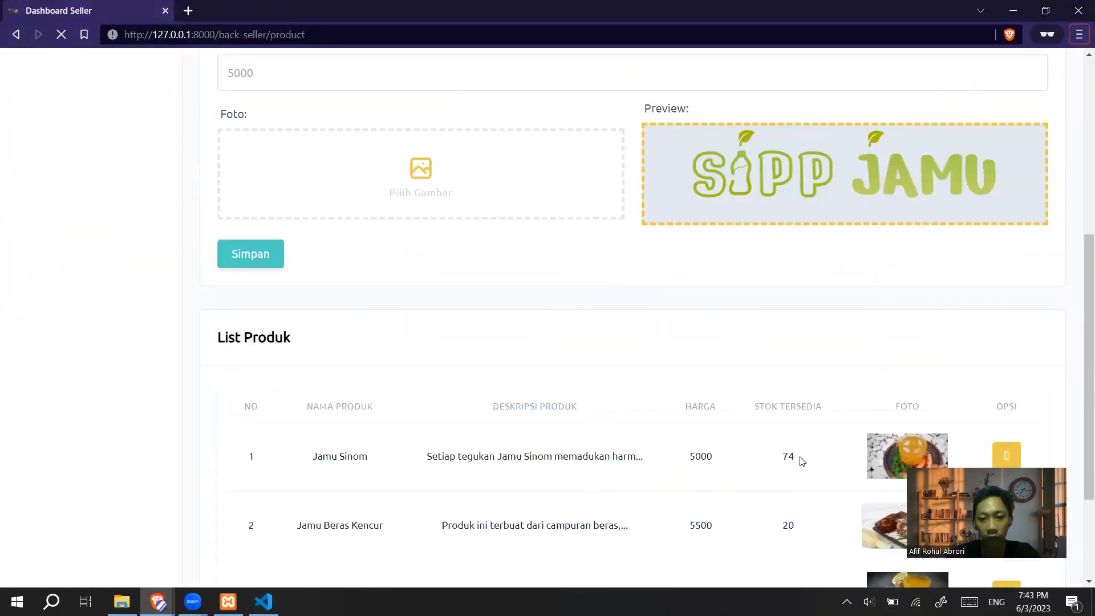
Confirm Jamu Sinom's stock in List Produk dropped from 74 to 72
{"action": "scroll", "coordinate": [798, 445], "scroll_direction": "down", "scroll_amount": 3}
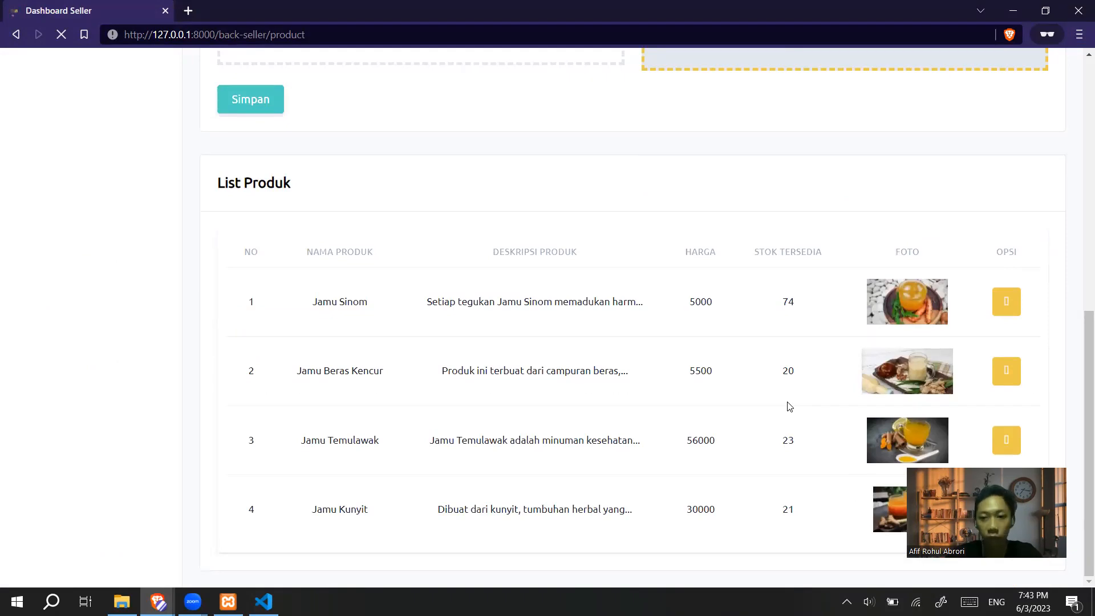
{"action": "left_click_drag", "start_coordinate": [780, 304], "coordinate": [799, 308]}
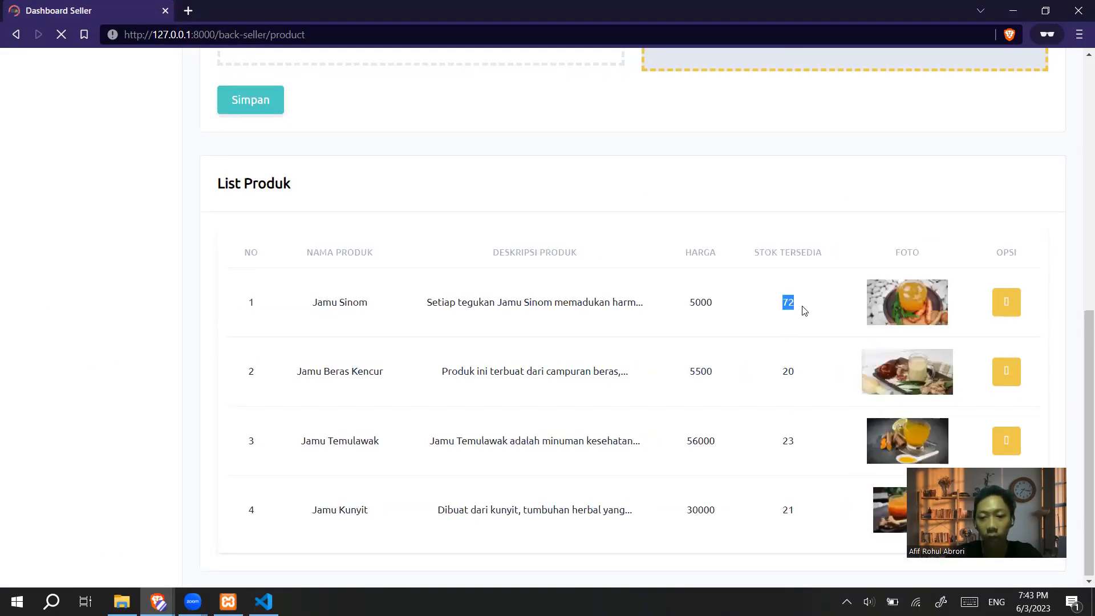
{"action": "left_click", "coordinate": [804, 310]}
{"action": "scroll", "coordinate": [713, 307], "scroll_direction": "up", "scroll_amount": 7}
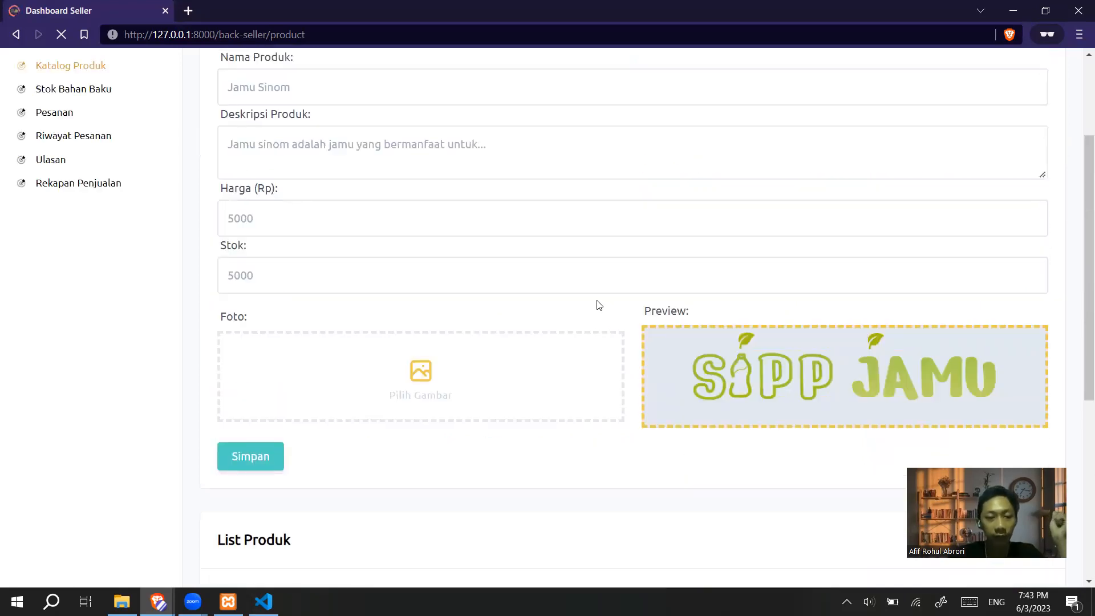
{"action": "scroll", "coordinate": [577, 312], "scroll_direction": "down", "scroll_amount": 6}
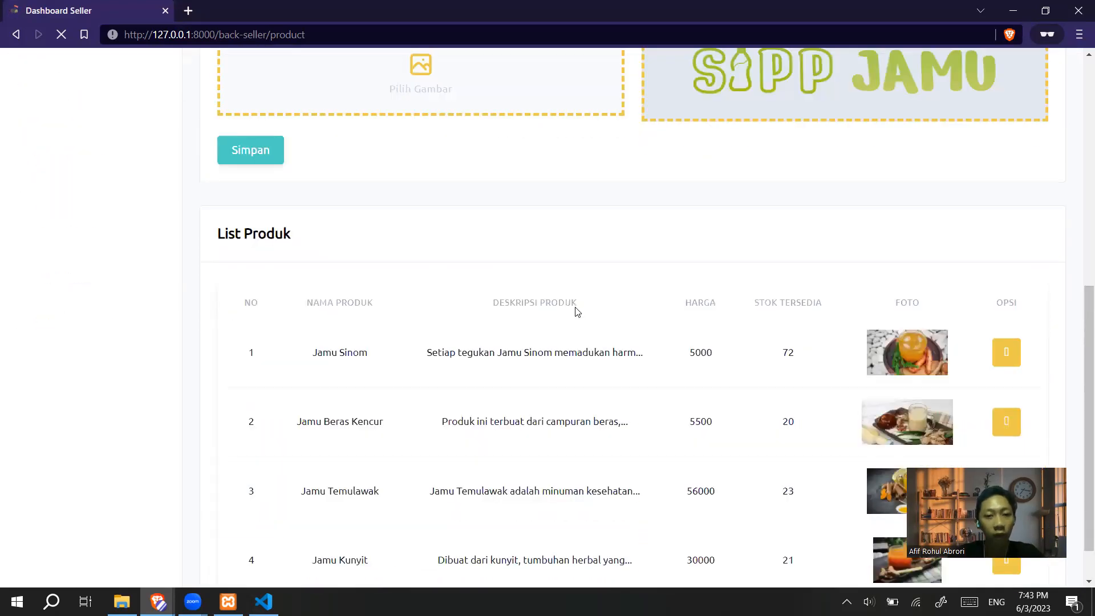
{"action": "scroll", "coordinate": [572, 281], "scroll_direction": "up", "scroll_amount": 9}
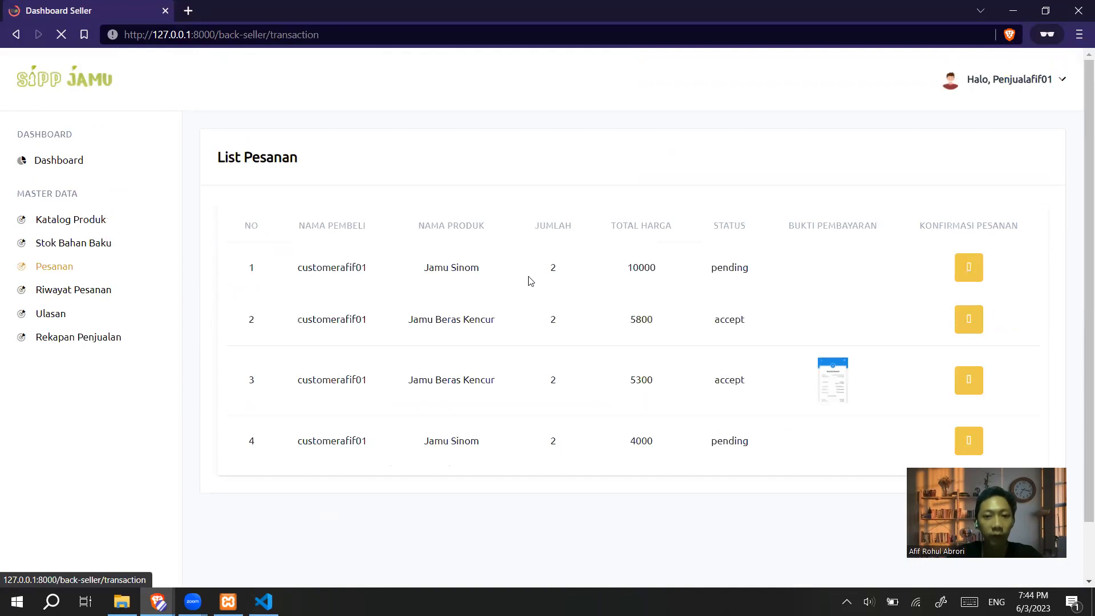
Review the new order (quantity 2, total 10000, pending) and open it for confirmation
{"action": "left_click_drag", "start_coordinate": [673, 273], "coordinate": [633, 270]}
{"action": "double_click", "coordinate": [551, 268]}
{"action": "left_click", "coordinate": [599, 278]}
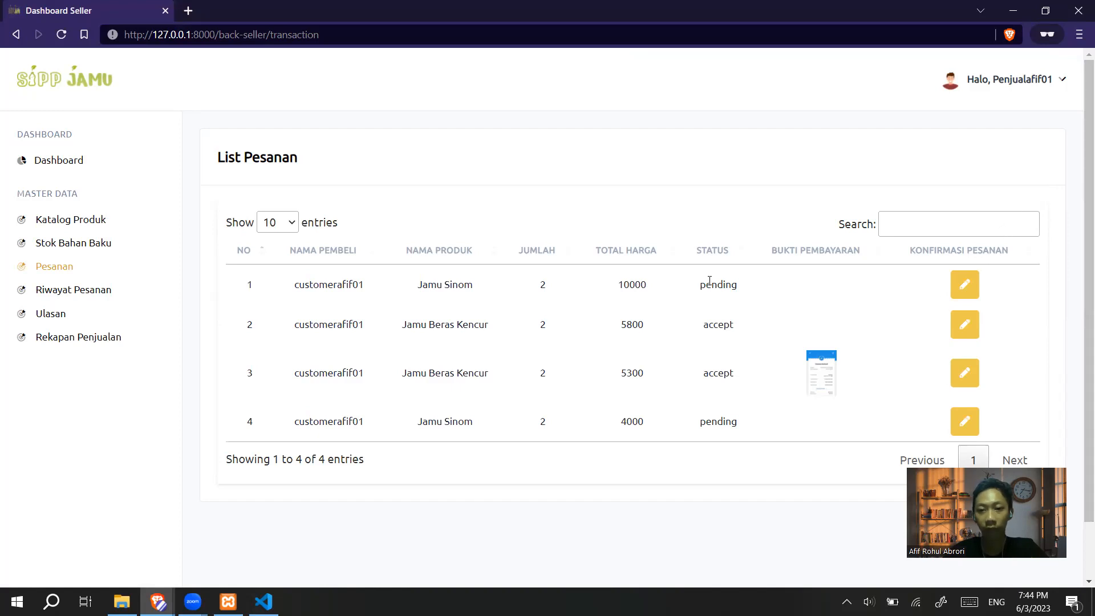
{"action": "double_click", "coordinate": [756, 290]}
{"action": "left_click", "coordinate": [964, 285]}
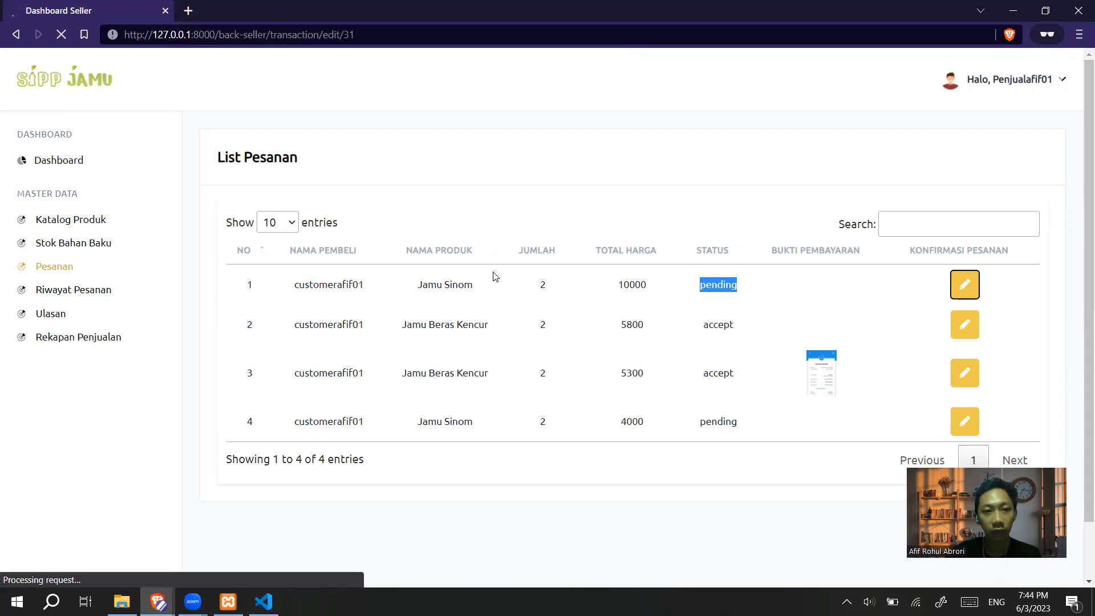
Reject the 10000 Jamu Sinom order by setting Status Pesanan to Tolak and saving
{"action": "scroll", "coordinate": [488, 272], "scroll_direction": "down", "scroll_amount": 3}
{"action": "left_click", "coordinate": [300, 308]}
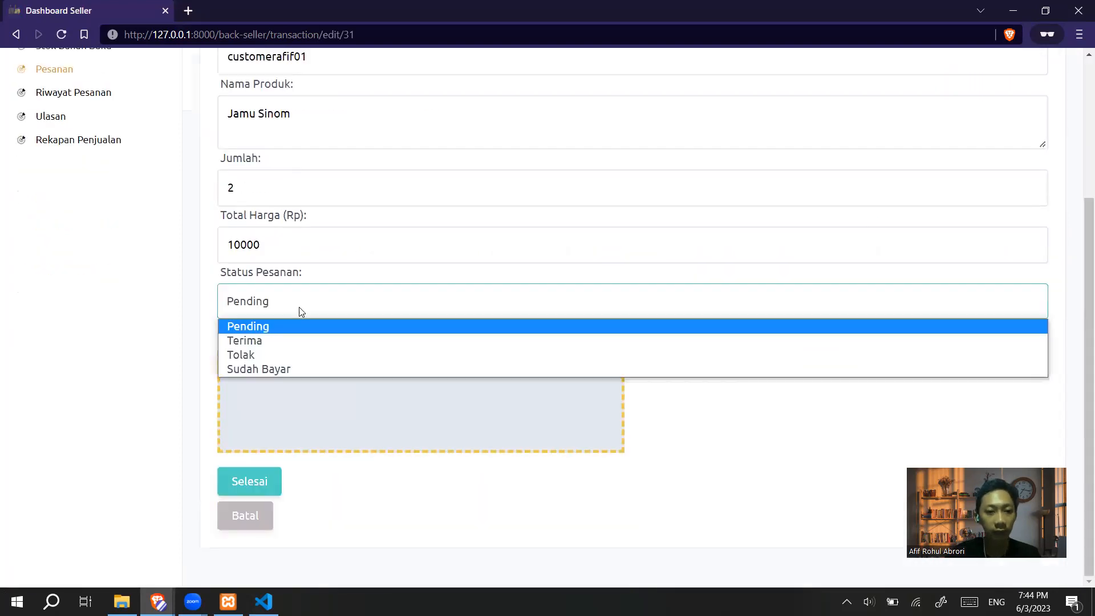
{"action": "left_click", "coordinate": [286, 354]}
{"action": "scroll", "coordinate": [988, 122], "scroll_direction": "up", "scroll_amount": 3}
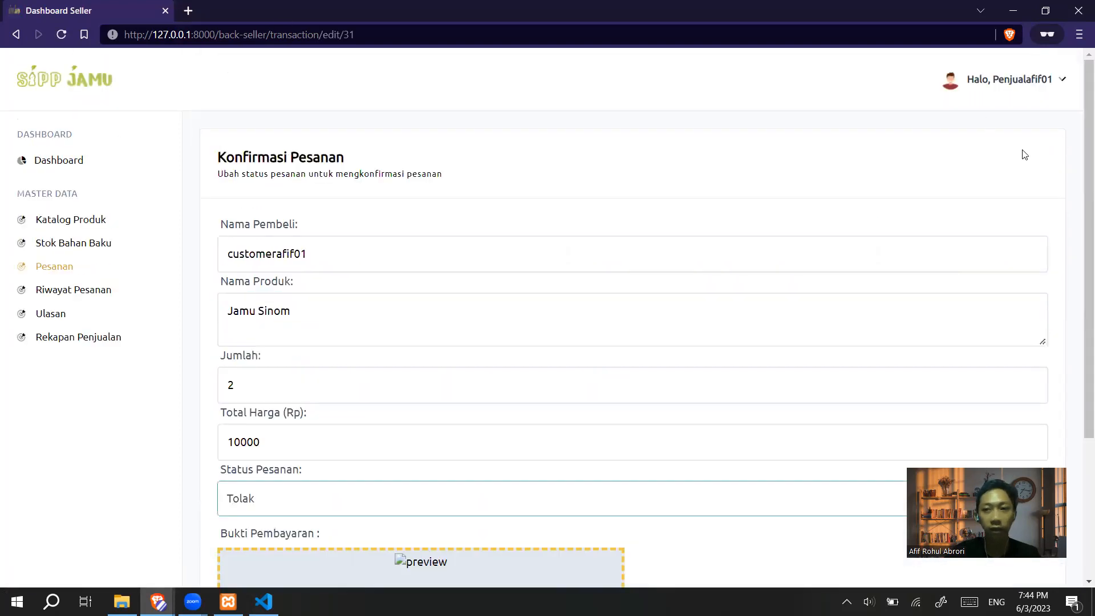
{"action": "scroll", "coordinate": [310, 341], "scroll_direction": "down", "scroll_amount": 3}
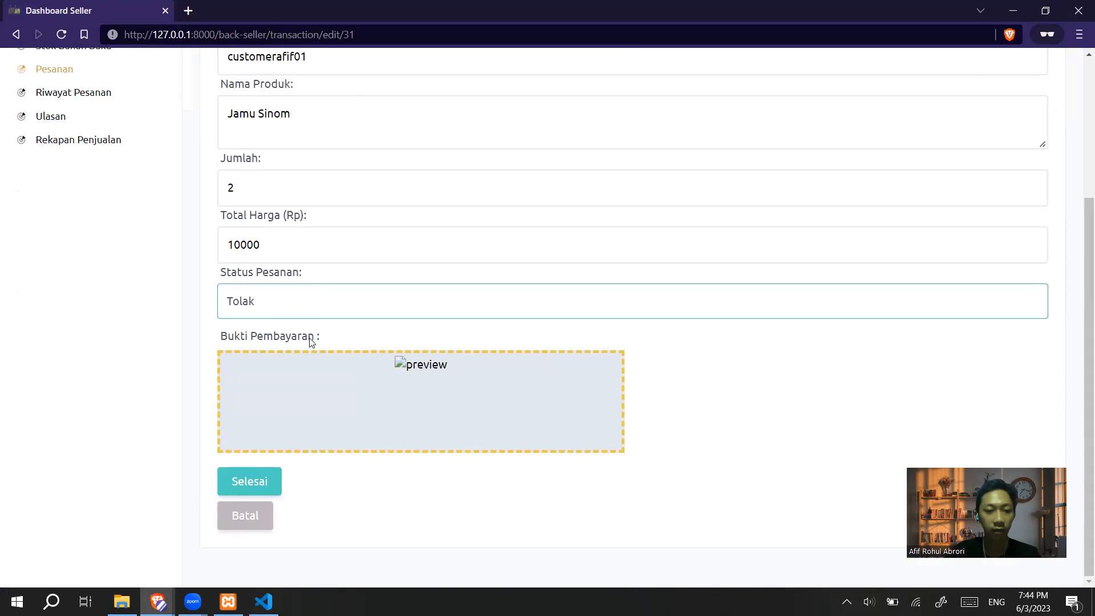
{"action": "left_click", "coordinate": [251, 482]}
{"action": "left_click", "coordinate": [627, 116]}
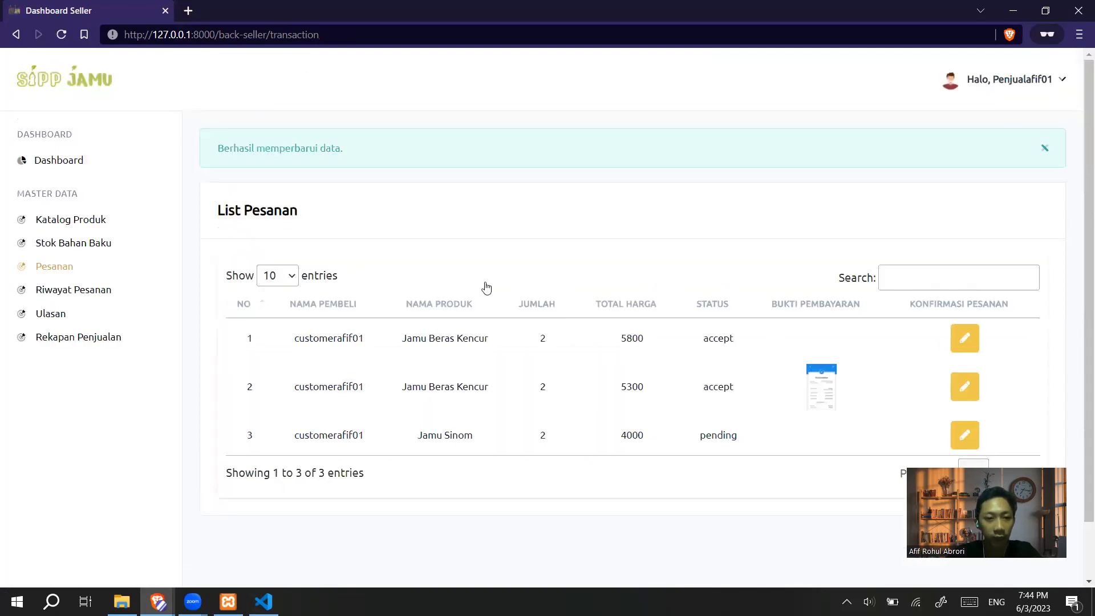
{"action": "left_click", "coordinate": [71, 244]}
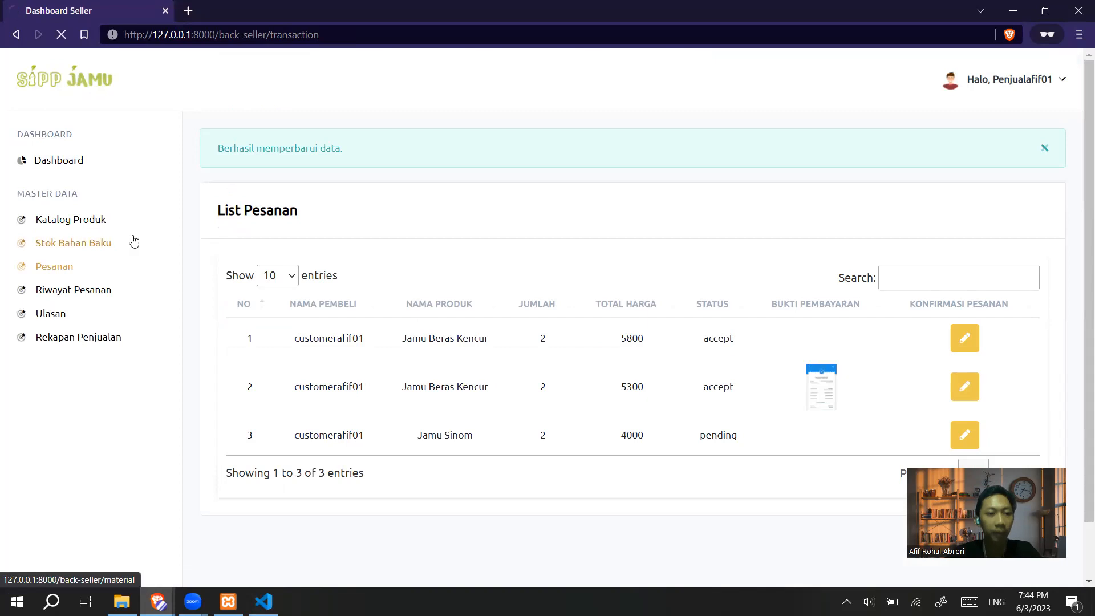
Check that Jamu Sinom's stock is back to 74 in the List Produk table
{"action": "left_click", "coordinate": [87, 227]}
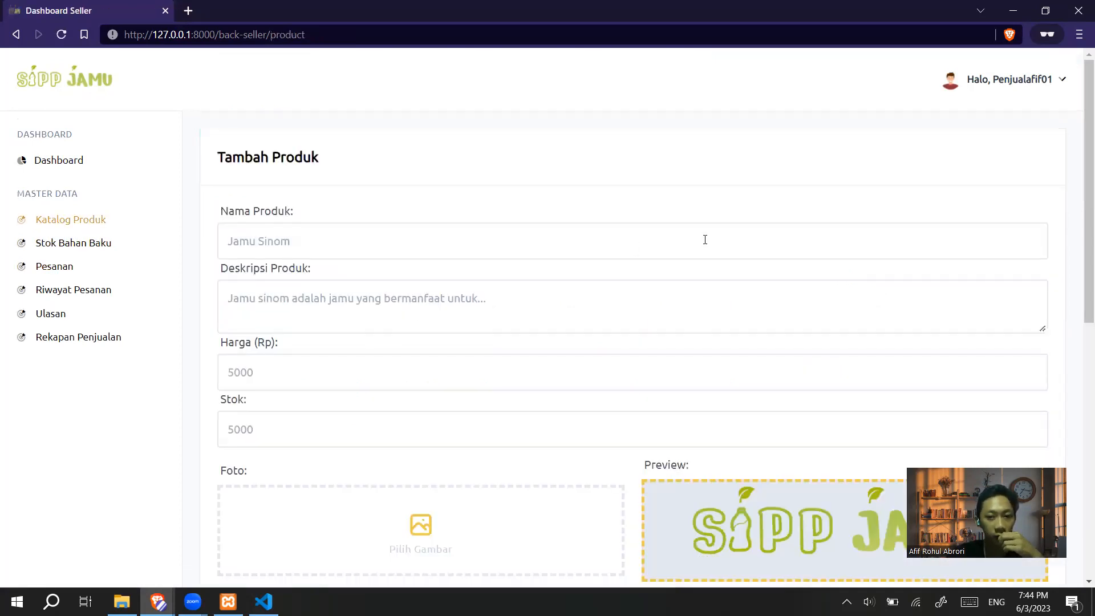
{"action": "scroll", "coordinate": [713, 237], "scroll_direction": "down", "scroll_amount": 9}
{"action": "double_click", "coordinate": [797, 330]}
{"action": "left_click", "coordinate": [822, 342]}
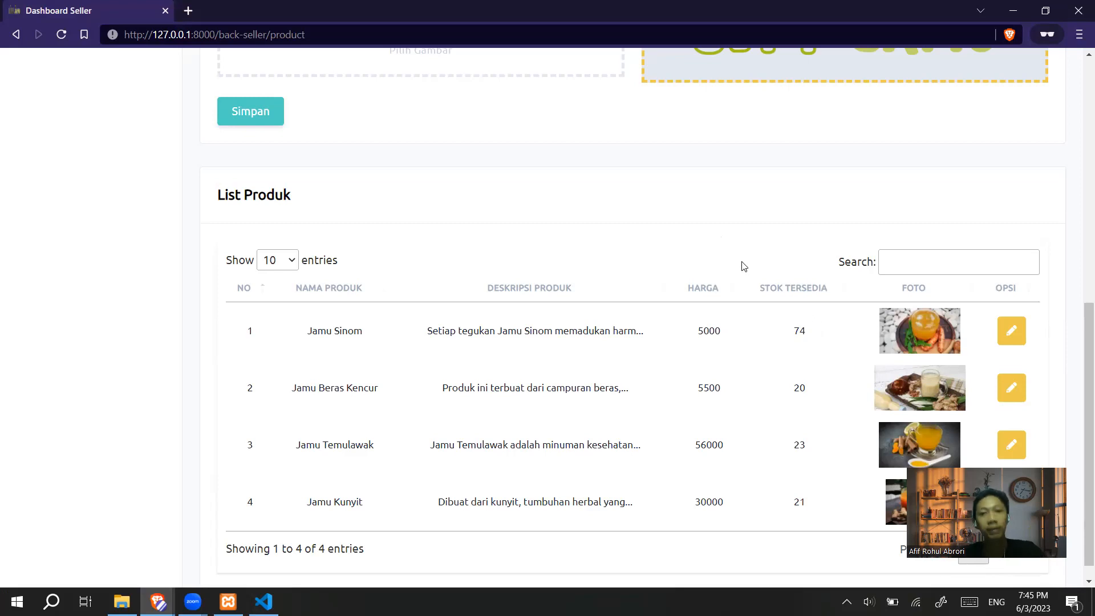
{"action": "scroll", "coordinate": [743, 257], "scroll_direction": "up", "scroll_amount": 9}
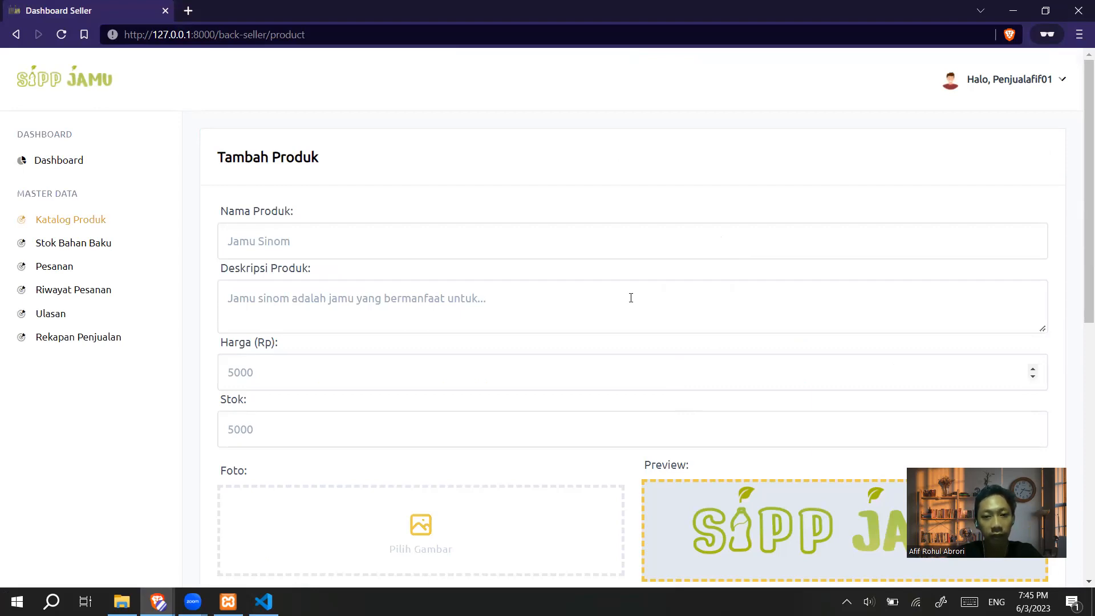
{"action": "scroll", "coordinate": [587, 276], "scroll_direction": "down", "scroll_amount": 7}
{"action": "scroll", "coordinate": [794, 337], "scroll_direction": "up", "scroll_amount": 6}
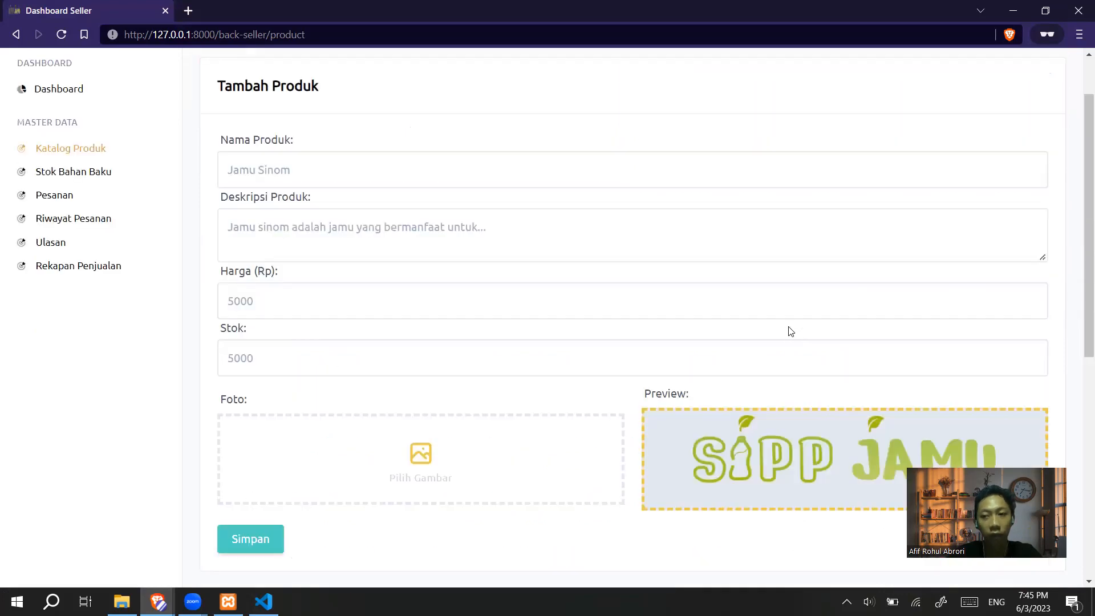
{"action": "scroll", "coordinate": [790, 331], "scroll_direction": "up", "scroll_amount": 1}
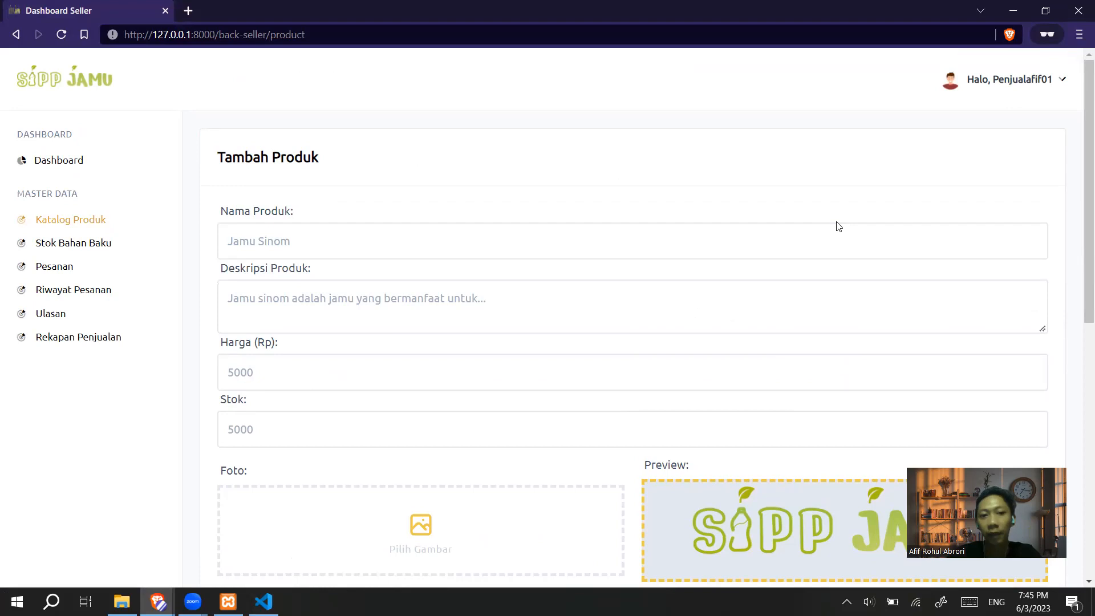
{"action": "scroll", "coordinate": [837, 226], "scroll_direction": "down", "scroll_amount": 6}
{"action": "scroll", "coordinate": [837, 226], "scroll_direction": "up", "scroll_amount": 6}
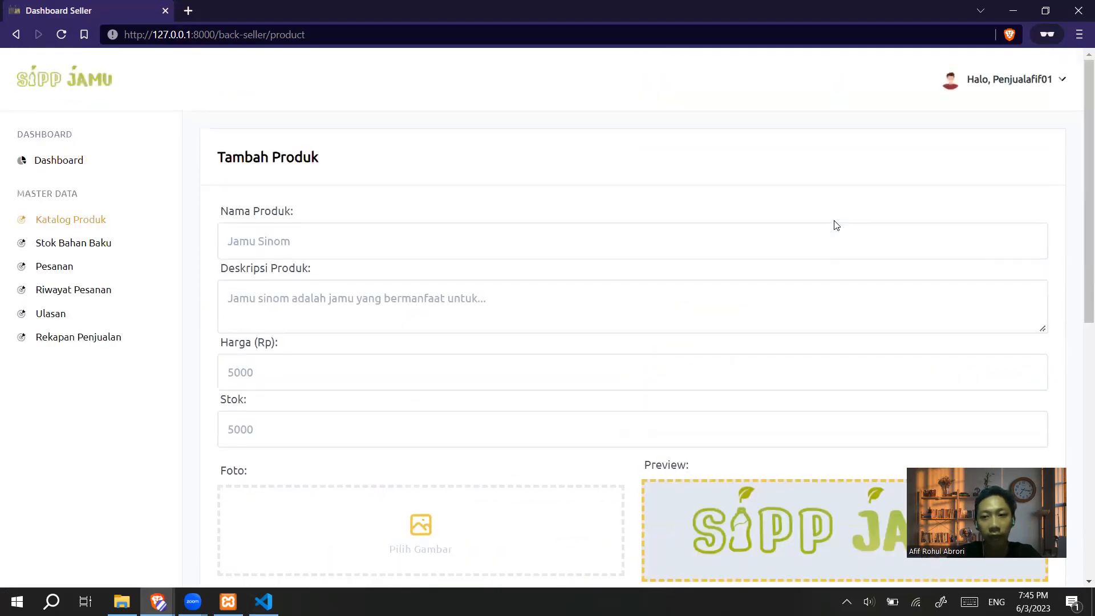
{"action": "scroll", "coordinate": [837, 225], "scroll_direction": "down", "scroll_amount": 6}
{"action": "scroll", "coordinate": [837, 225], "scroll_direction": "up", "scroll_amount": 6}
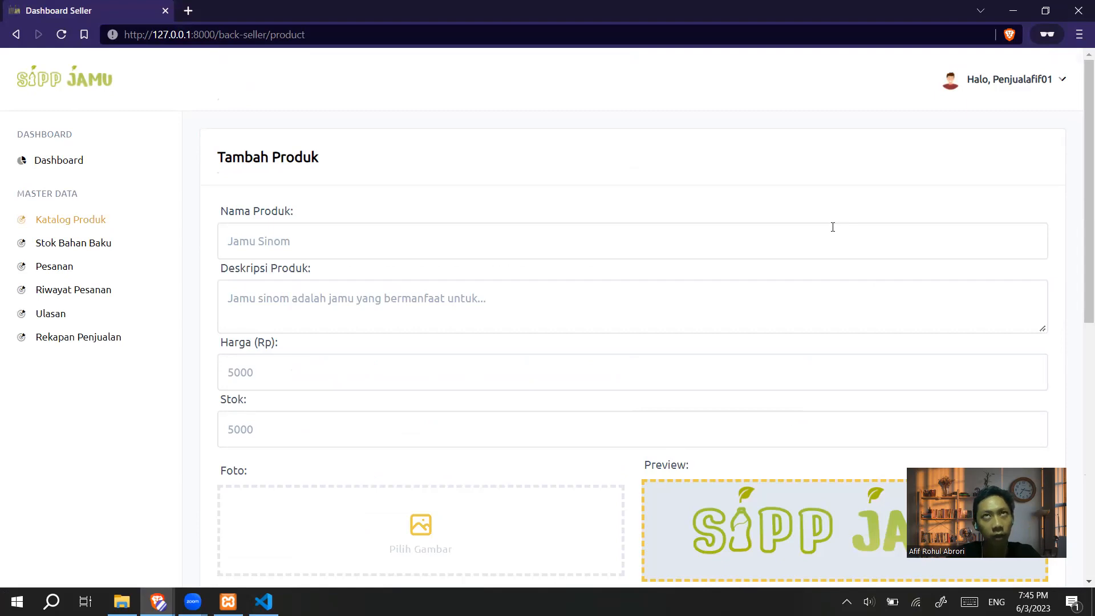
{"action": "scroll", "coordinate": [832, 227], "scroll_direction": "down", "scroll_amount": 7}
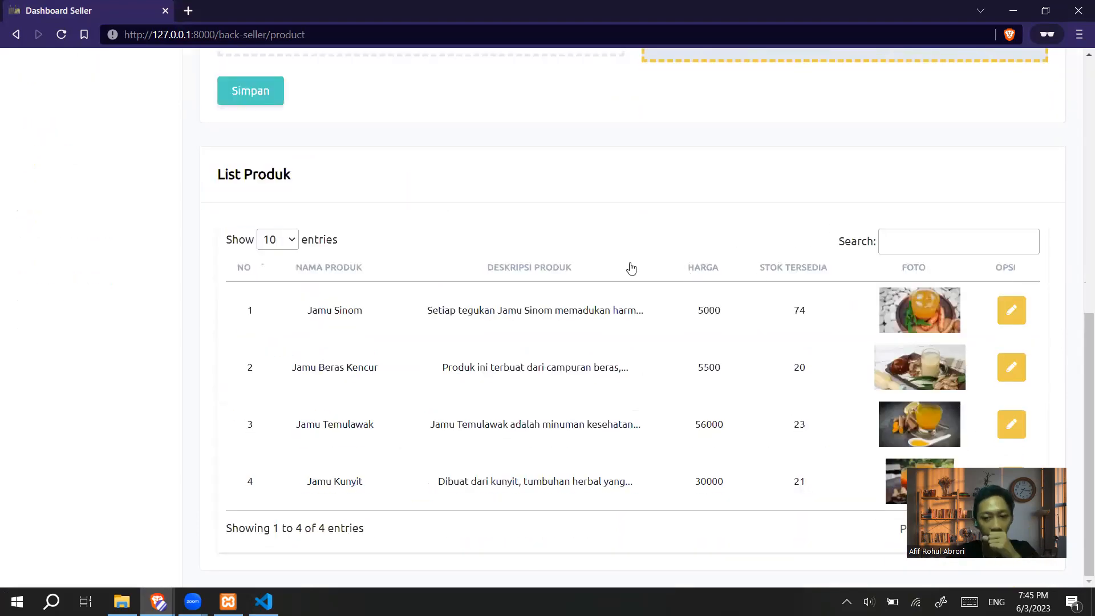
{"action": "scroll", "coordinate": [632, 268], "scroll_direction": "up", "scroll_amount": 7}
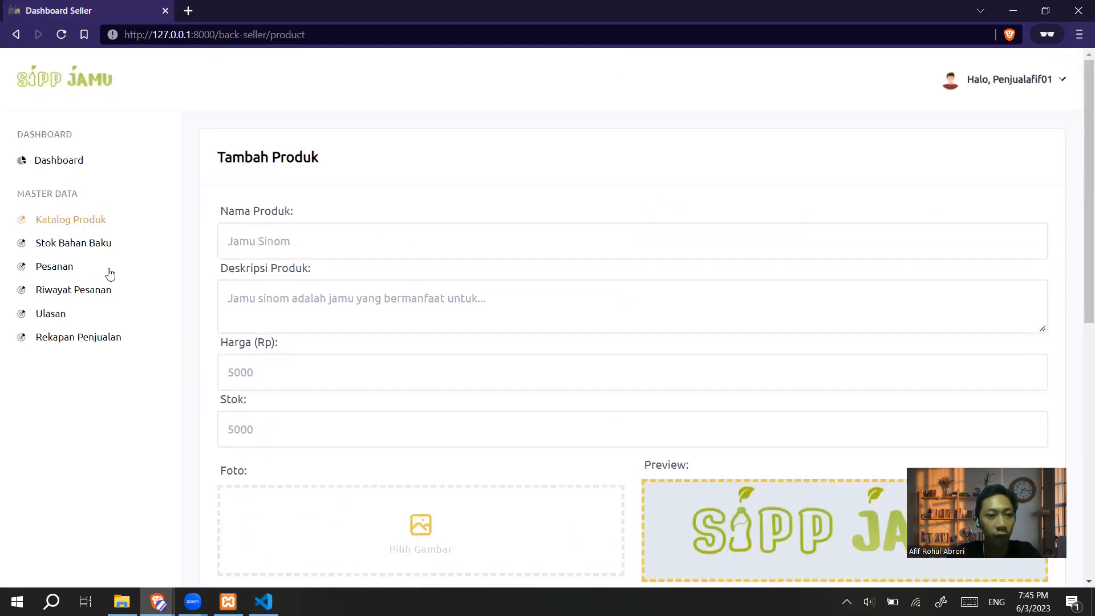
{"action": "left_click", "coordinate": [71, 272]}
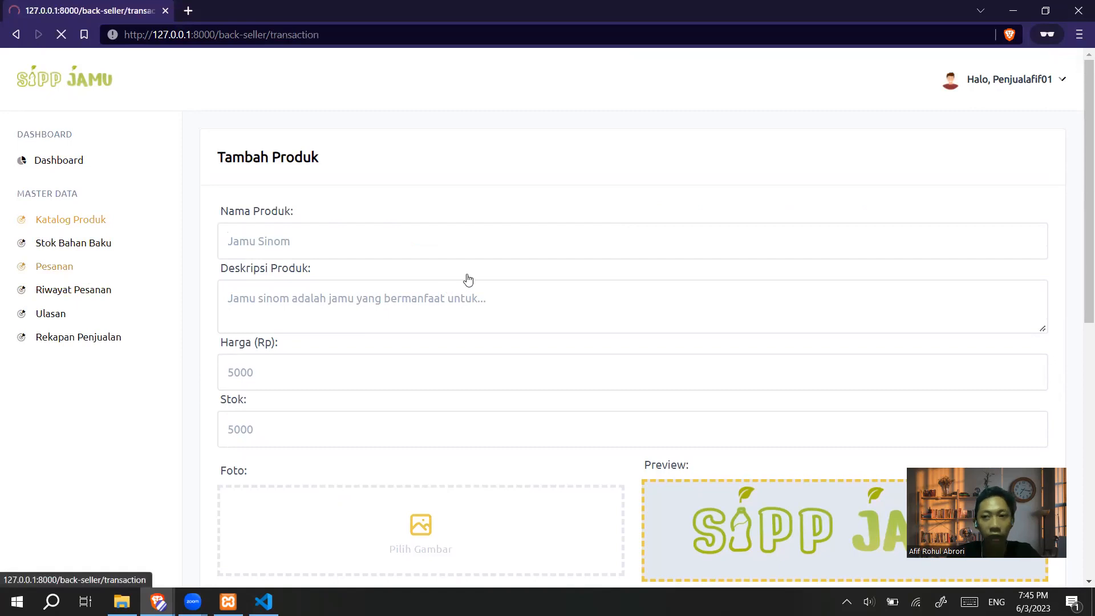
Accept the pending Jamu Sinom order by setting Status Pesanan to Terima and saving
{"action": "scroll", "coordinate": [468, 281], "scroll_direction": "down", "scroll_amount": 9}
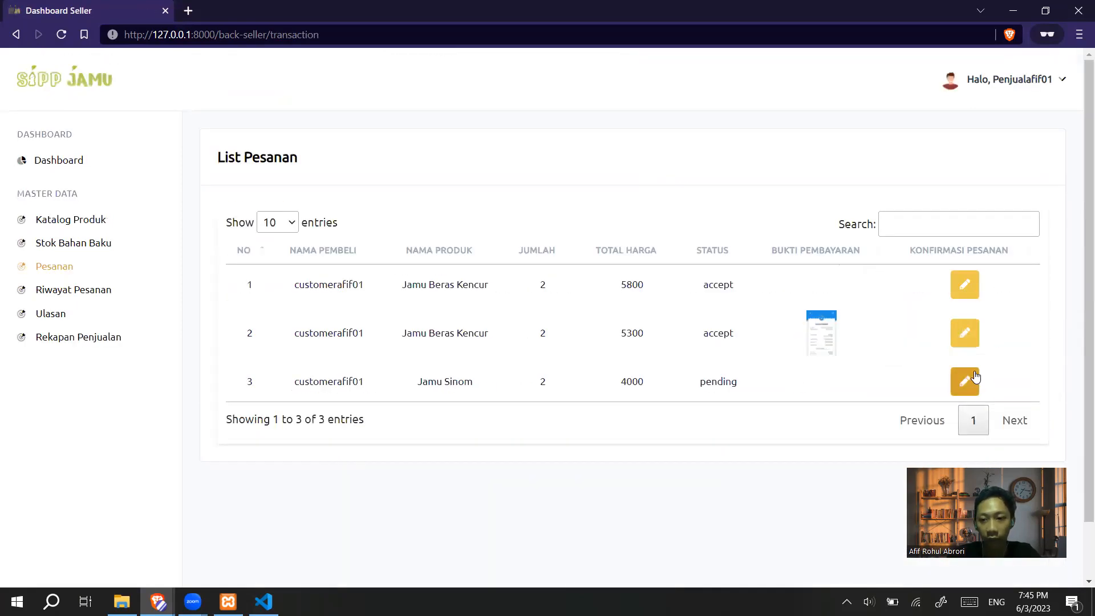
{"action": "left_click", "coordinate": [969, 376]}
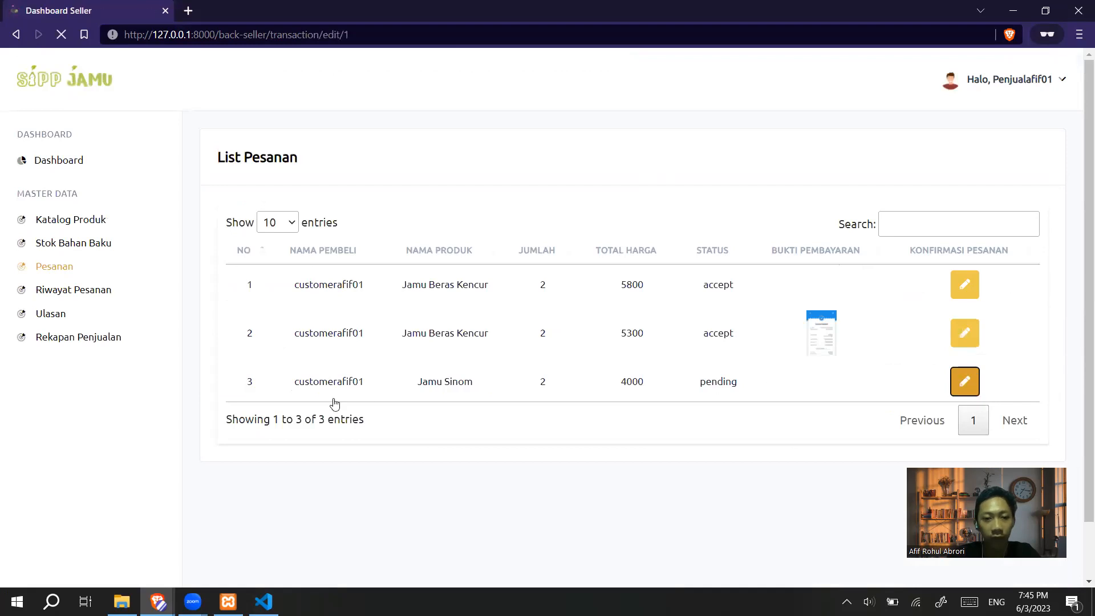
{"action": "scroll", "coordinate": [305, 396], "scroll_direction": "down", "scroll_amount": 3}
{"action": "left_click", "coordinate": [274, 311]}
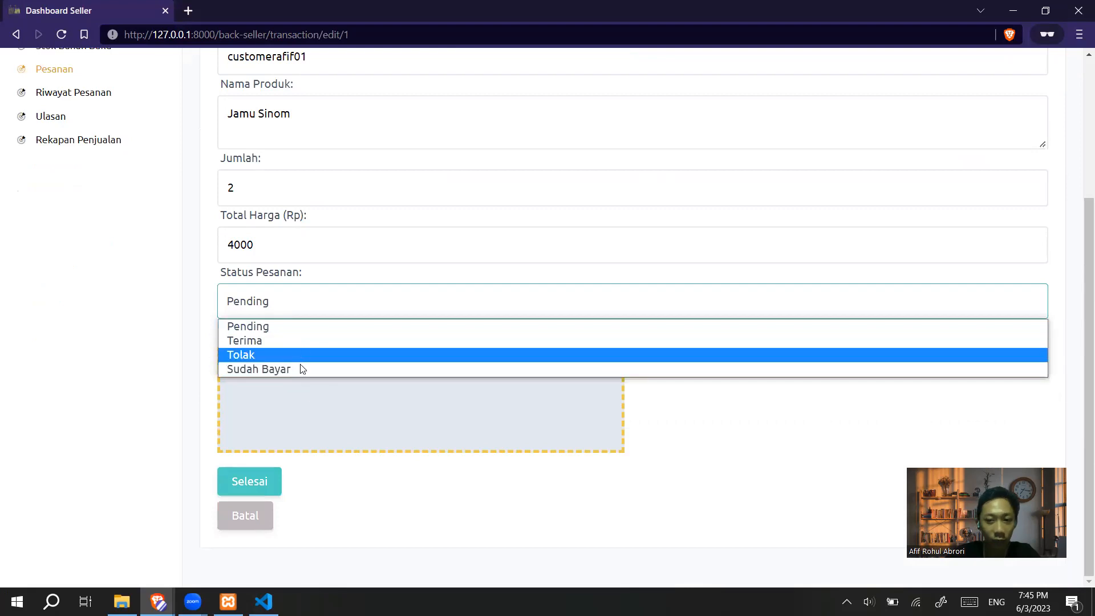
{"action": "left_click", "coordinate": [300, 307]}
{"action": "scroll", "coordinate": [329, 386], "scroll_direction": "up", "scroll_amount": 3}
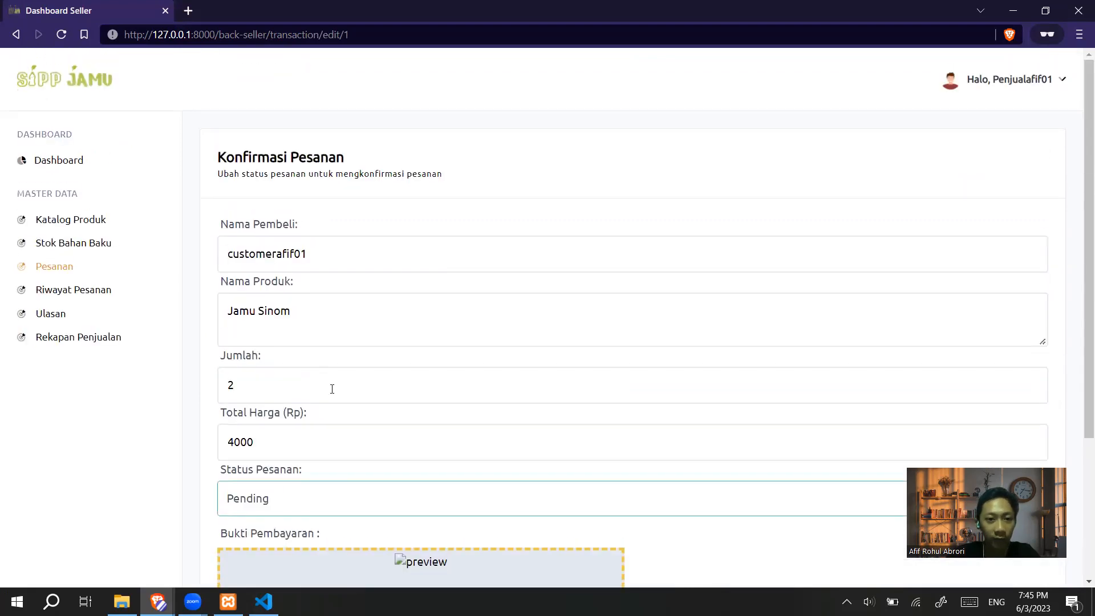
{"action": "scroll", "coordinate": [291, 305], "scroll_direction": "down", "scroll_amount": 3}
{"action": "left_click", "coordinate": [263, 317]}
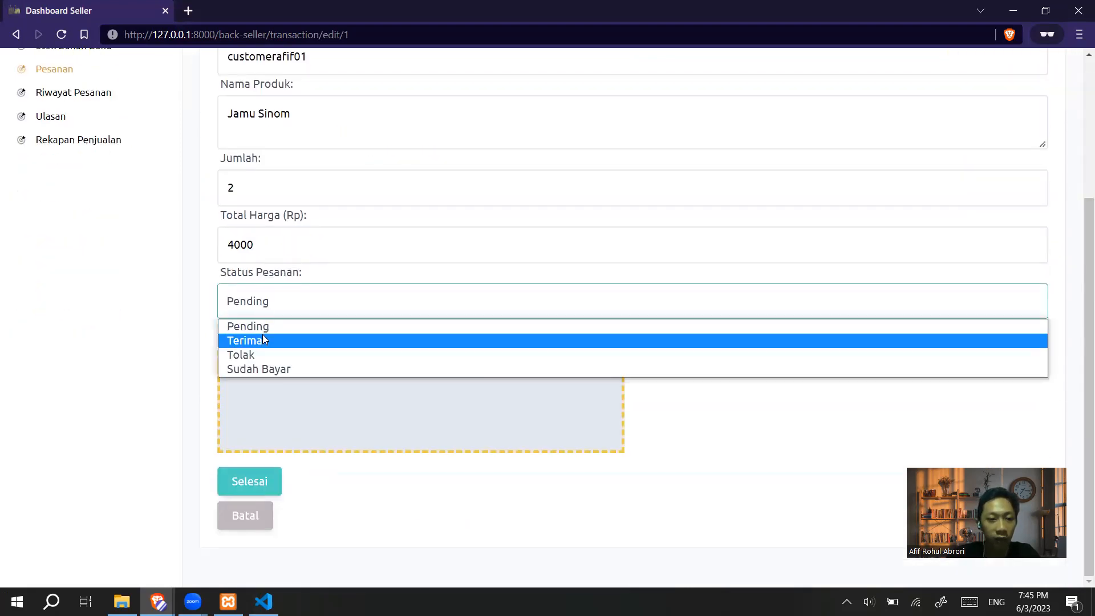
{"action": "left_click", "coordinate": [262, 335]}
{"action": "left_click", "coordinate": [269, 482]}
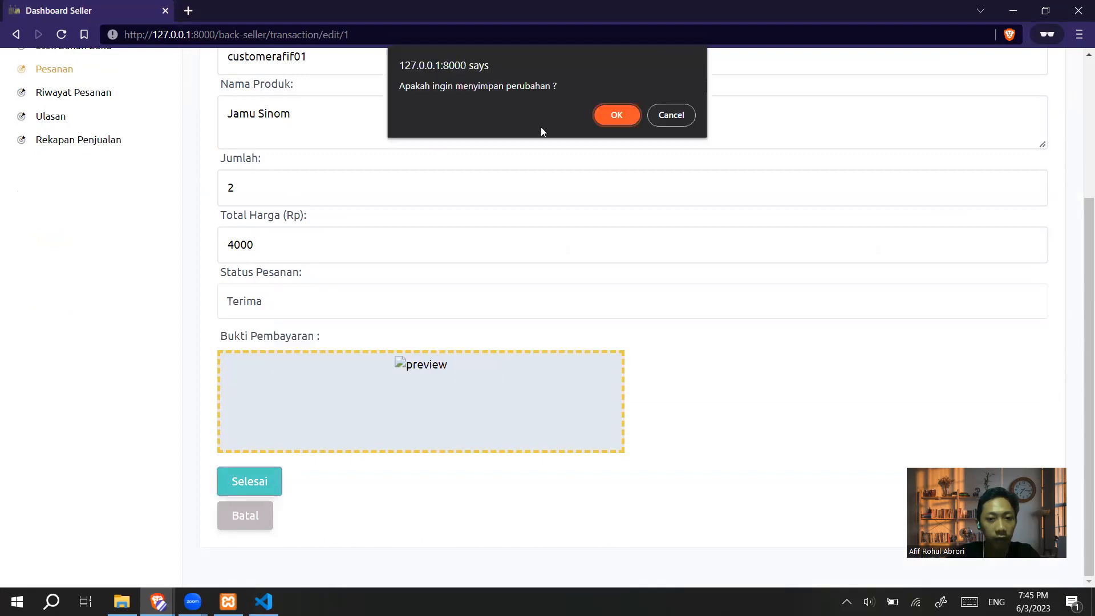
{"action": "left_click", "coordinate": [596, 116]}
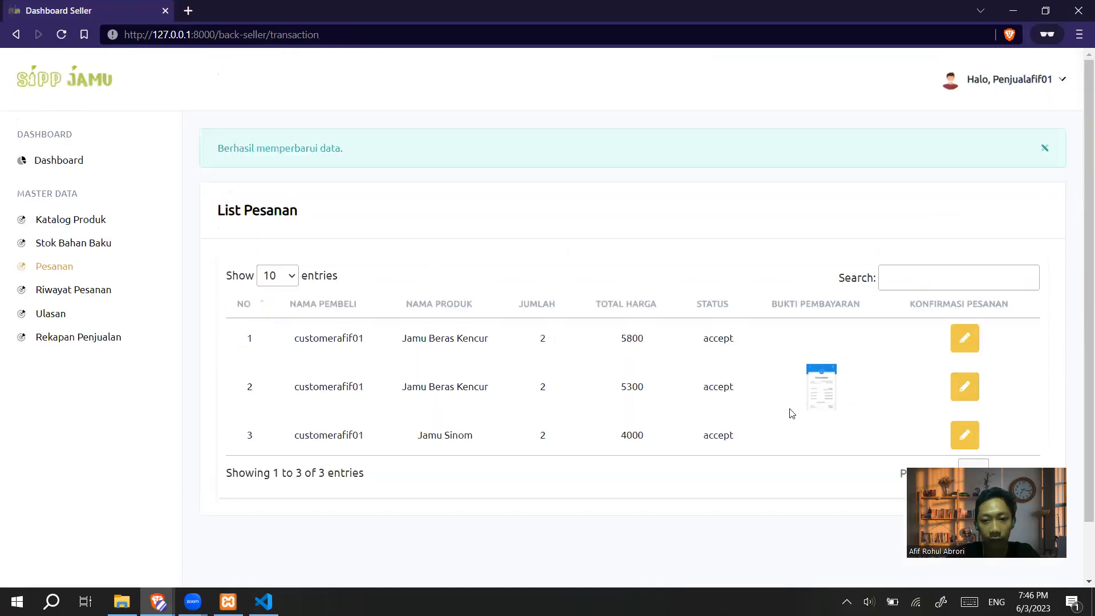
Mark the 5300 Jamu Beras Kencur order as Sudah Bayar and save it
{"action": "left_click", "coordinate": [972, 390]}
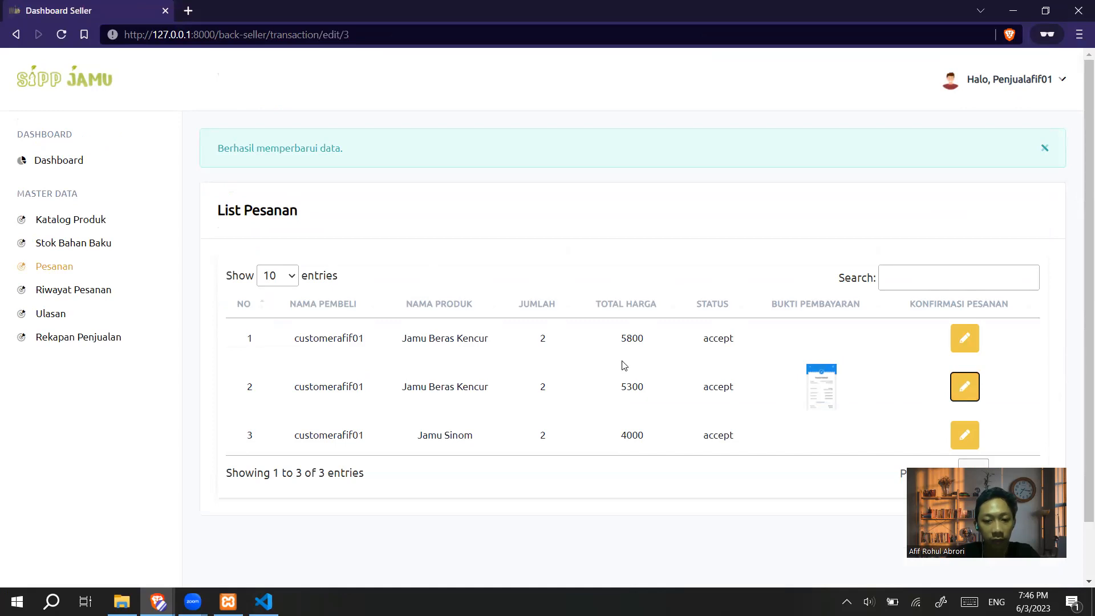
{"action": "scroll", "coordinate": [287, 324], "scroll_direction": "down", "scroll_amount": 3}
{"action": "left_click", "coordinate": [265, 308]}
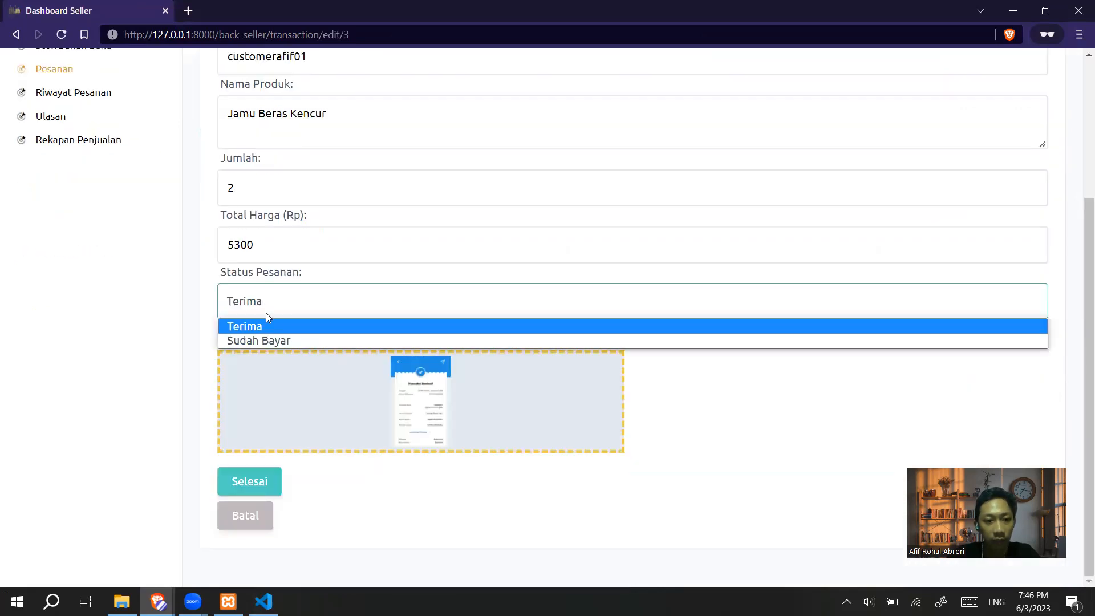
{"action": "left_click", "coordinate": [269, 341]}
{"action": "left_click", "coordinate": [269, 481]}
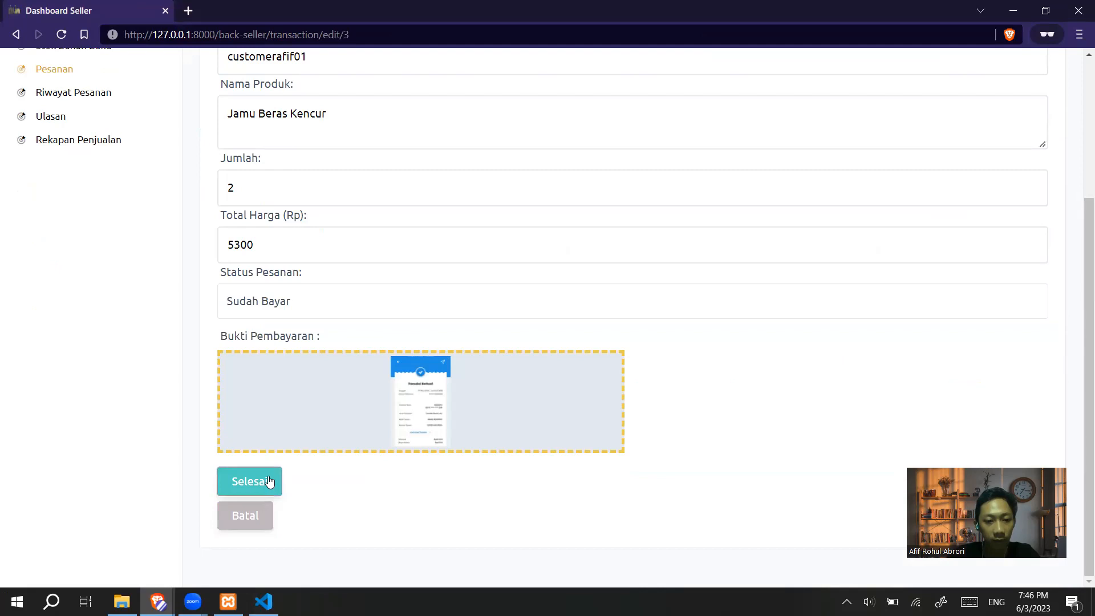
{"action": "left_click", "coordinate": [613, 117]}
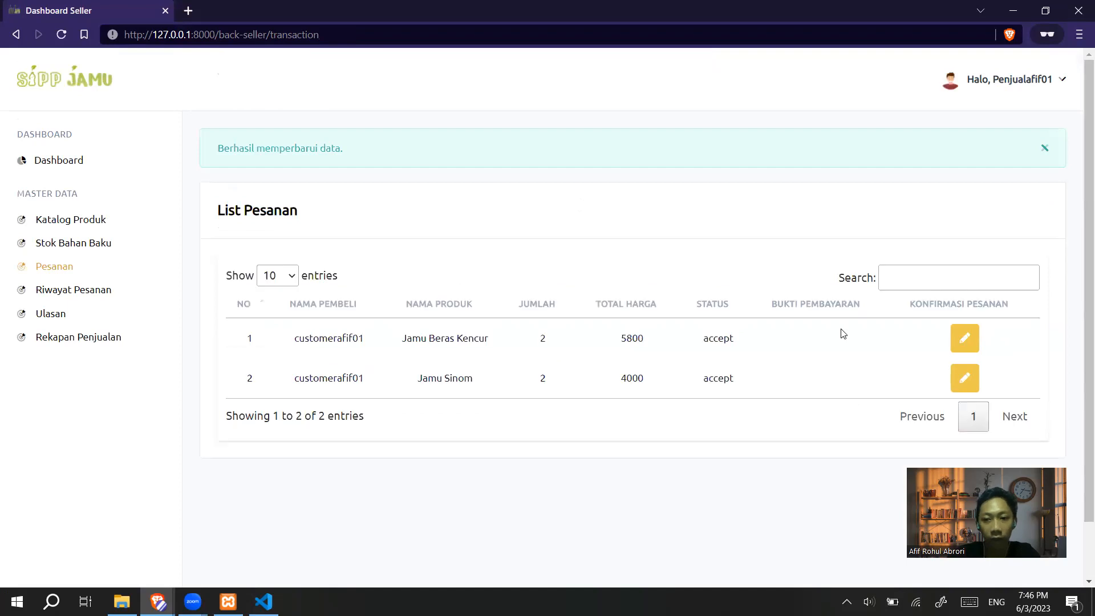
{"action": "key", "text": "alt+Tab"}
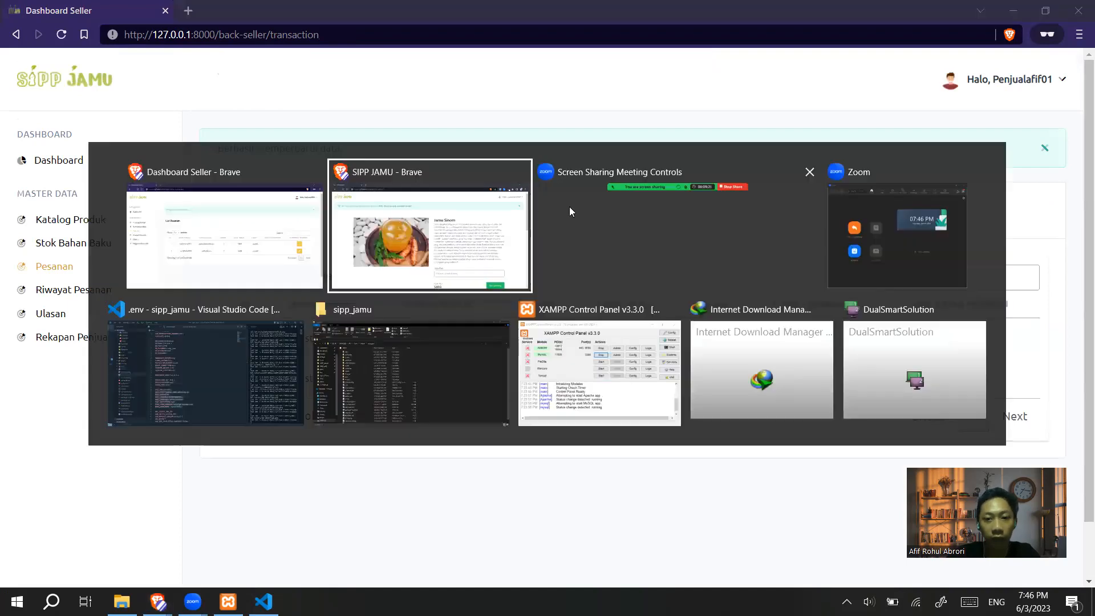
In the customer's window, open the payment proof upload for the Jamu Beras Kencur order
{"action": "left_click", "coordinate": [248, 232]}
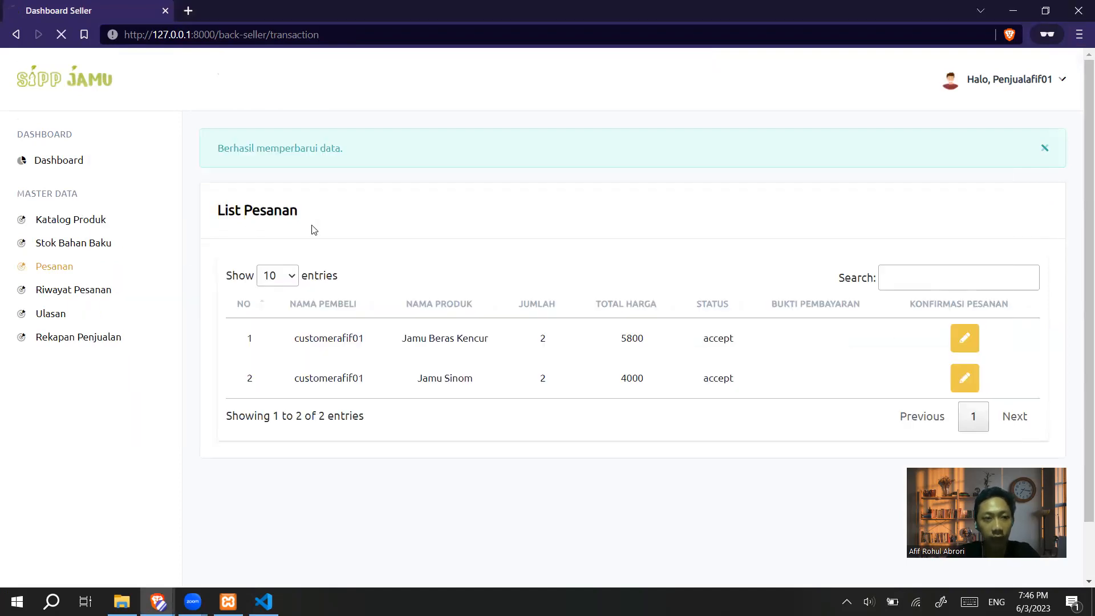
{"action": "key", "text": "alt+Tab"}
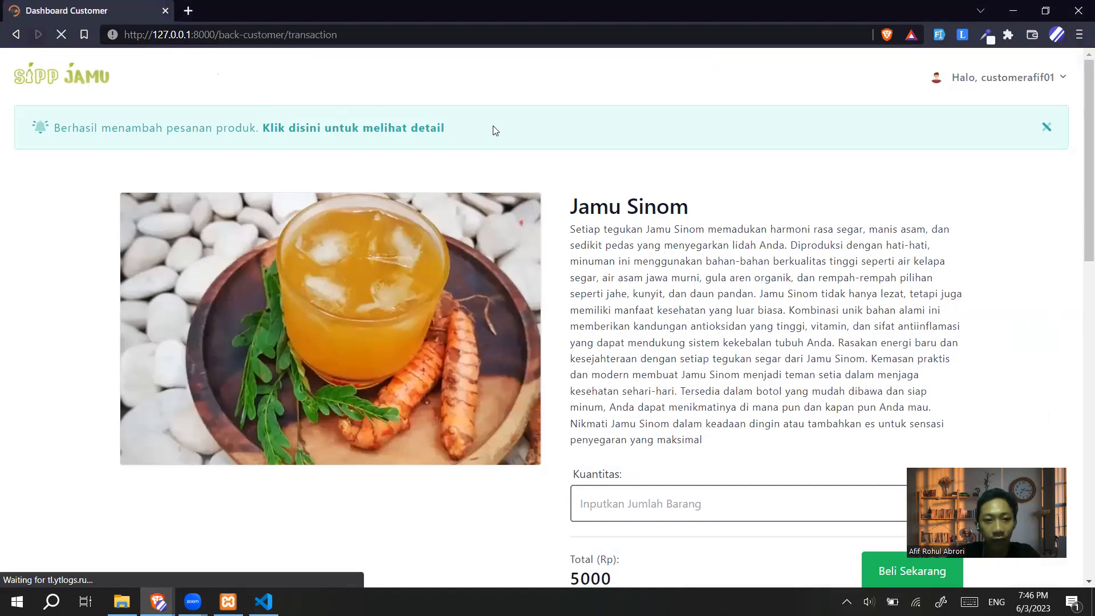
{"action": "scroll", "coordinate": [775, 220], "scroll_direction": "down", "scroll_amount": 1}
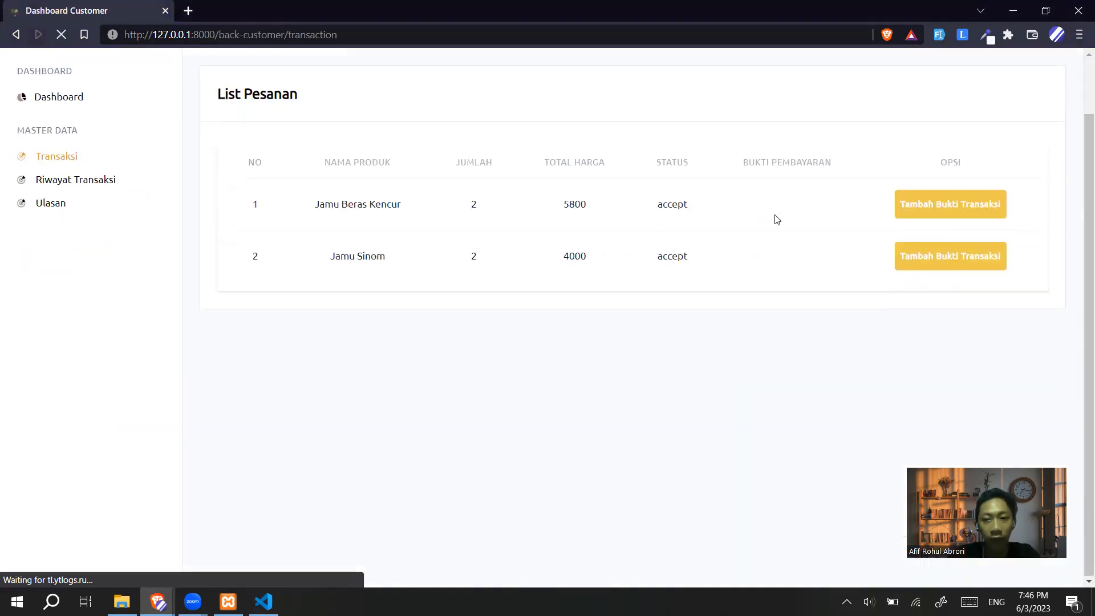
{"action": "scroll", "coordinate": [742, 251], "scroll_direction": "up", "scroll_amount": 1}
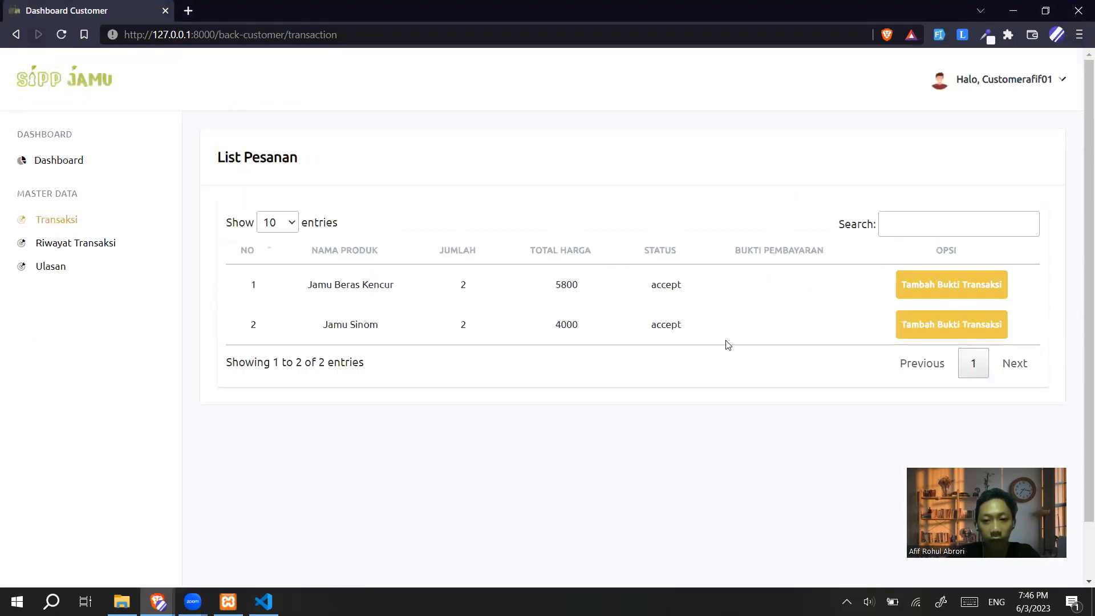
{"action": "left_click", "coordinate": [917, 287]}
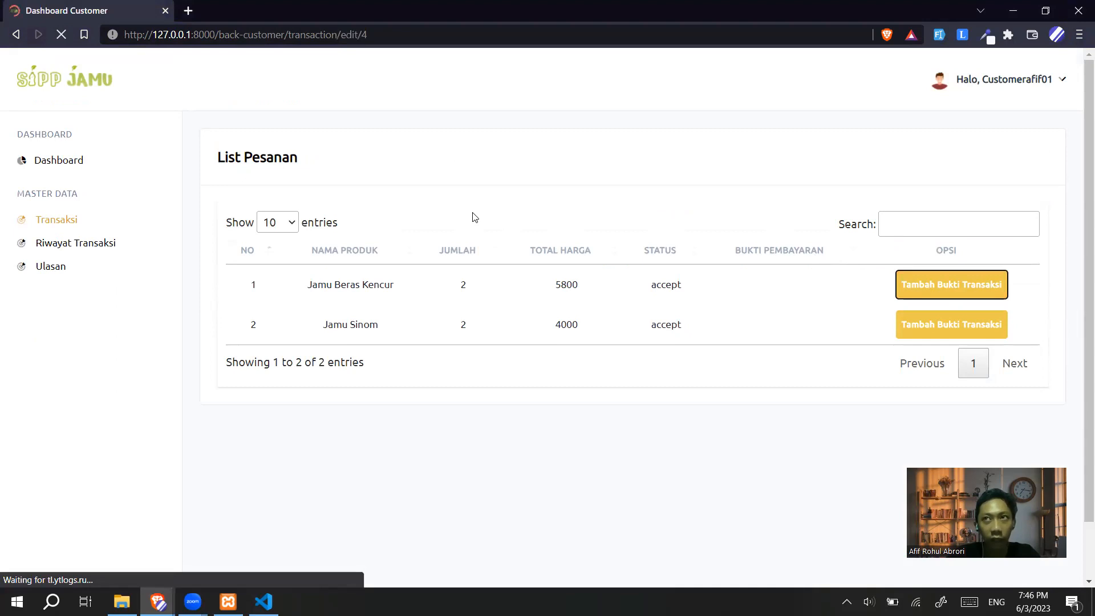
Inspect the order form's status choices, leaving the status at Terima
{"action": "scroll", "coordinate": [513, 227], "scroll_direction": "down", "scroll_amount": 2}
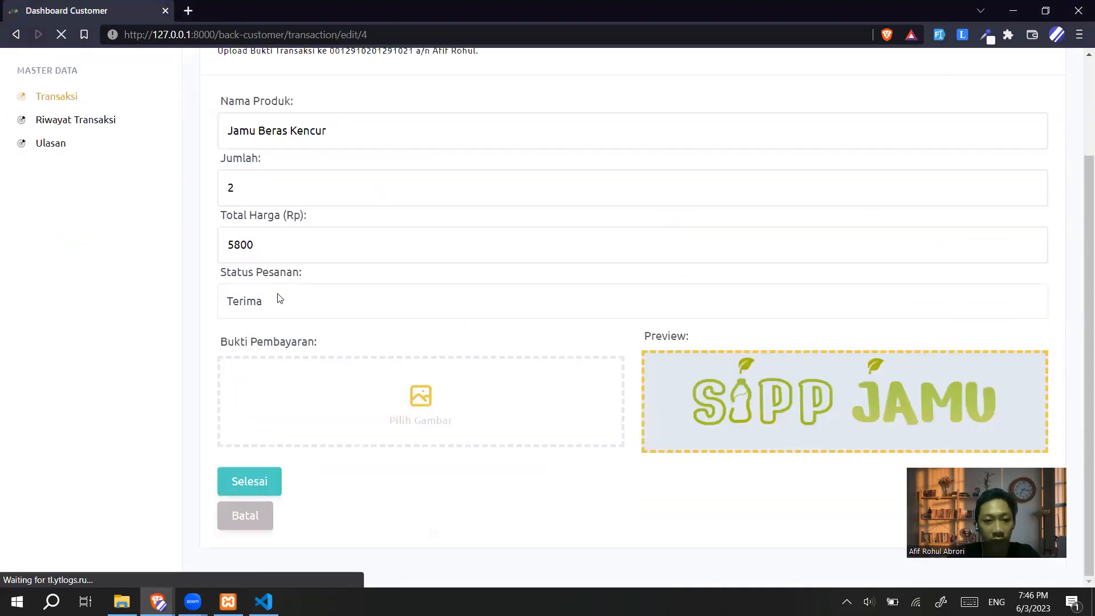
{"action": "left_click", "coordinate": [276, 309]}
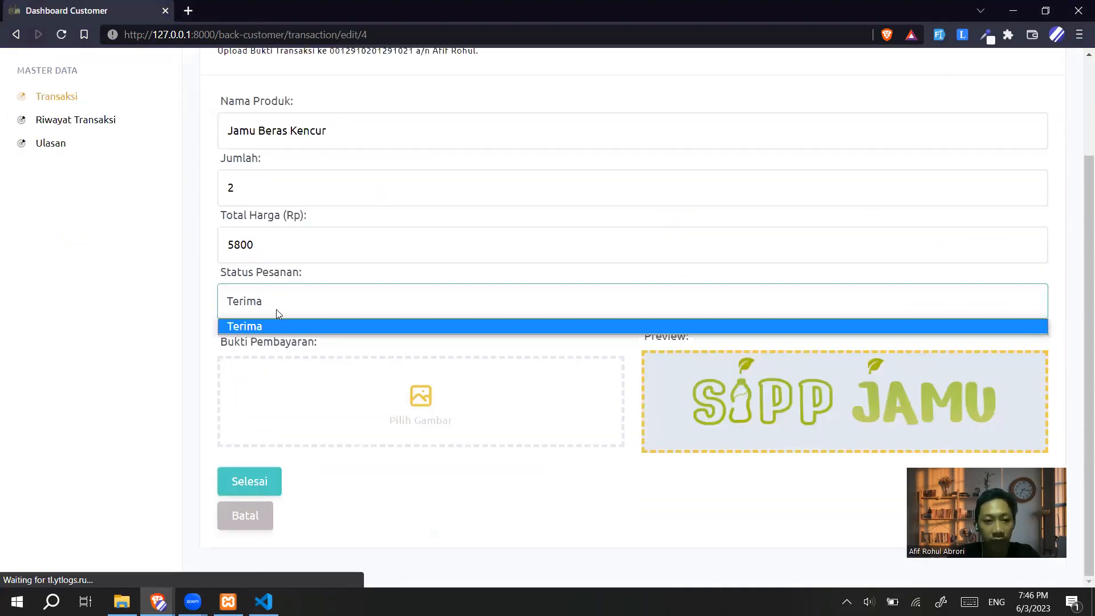
{"action": "left_click", "coordinate": [352, 297]}
{"action": "scroll", "coordinate": [352, 295], "scroll_direction": "up", "scroll_amount": 2}
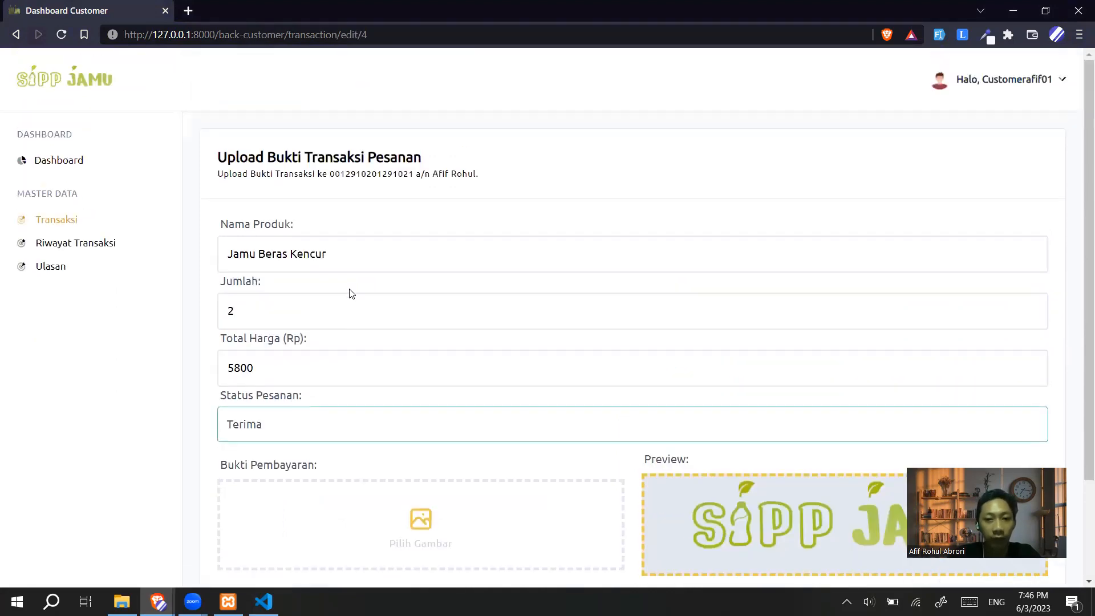
{"action": "scroll", "coordinate": [282, 232], "scroll_direction": "down", "scroll_amount": 2}
{"action": "left_click", "coordinate": [272, 306]}
{"action": "left_click", "coordinate": [276, 304]}
{"action": "left_click", "coordinate": [276, 303]}
{"action": "left_click", "coordinate": [274, 319]}
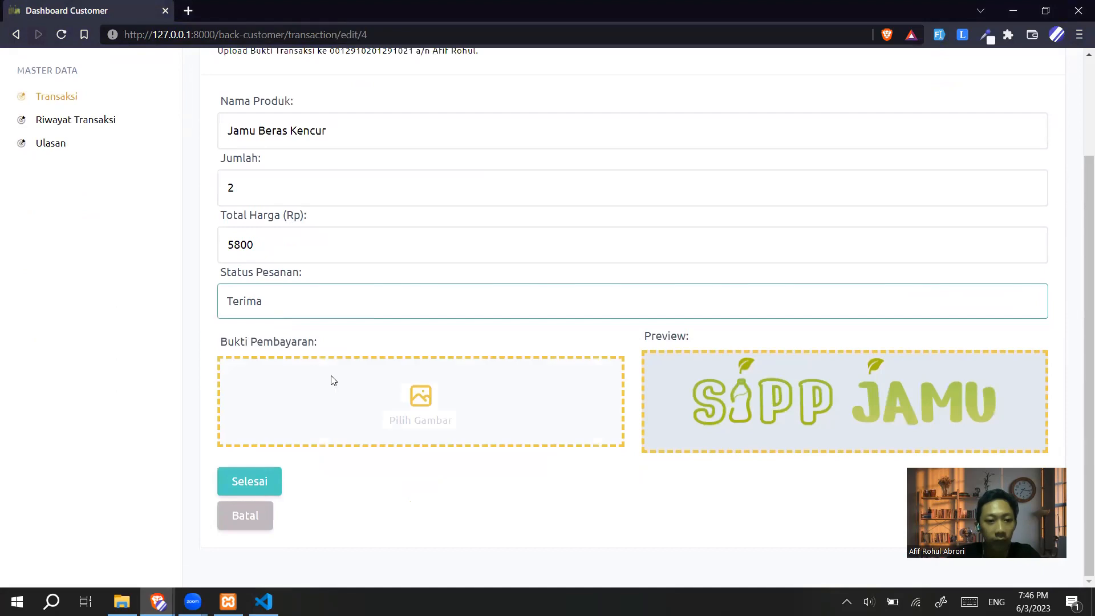
{"action": "scroll", "coordinate": [440, 208], "scroll_direction": "up", "scroll_amount": 2}
{"action": "triple_click", "coordinate": [221, 259]}
{"action": "left_click", "coordinate": [310, 310]}
{"action": "scroll", "coordinate": [308, 376], "scroll_direction": "down", "scroll_amount": 2}
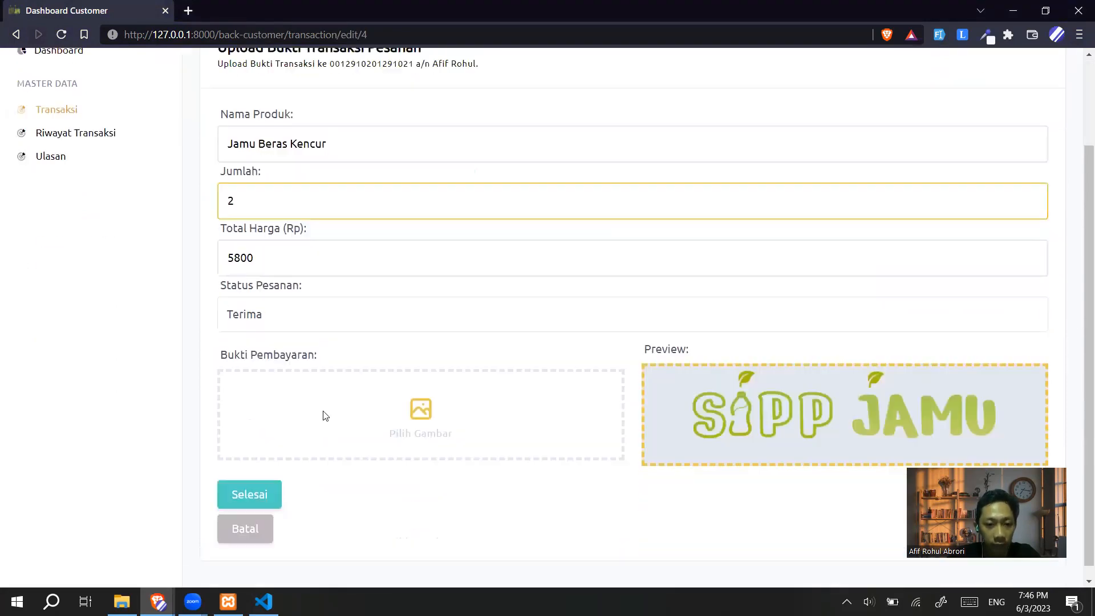
Upload default.png as the payment proof and save the order with confirmation
{"action": "left_click", "coordinate": [395, 407]}
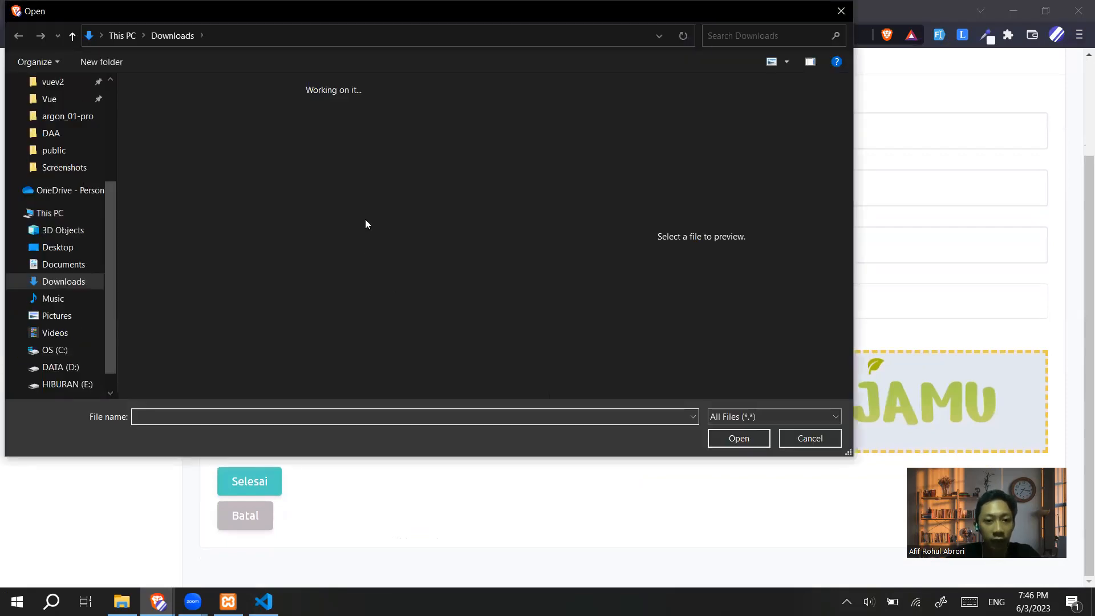
{"action": "left_click", "coordinate": [311, 292]}
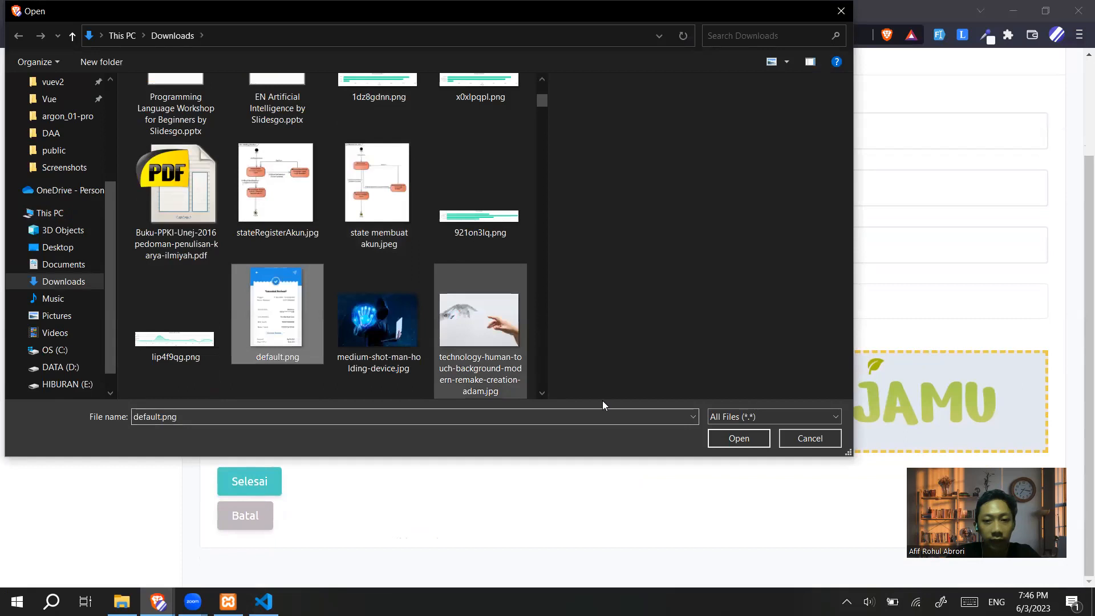
{"action": "key", "text": "Return"}
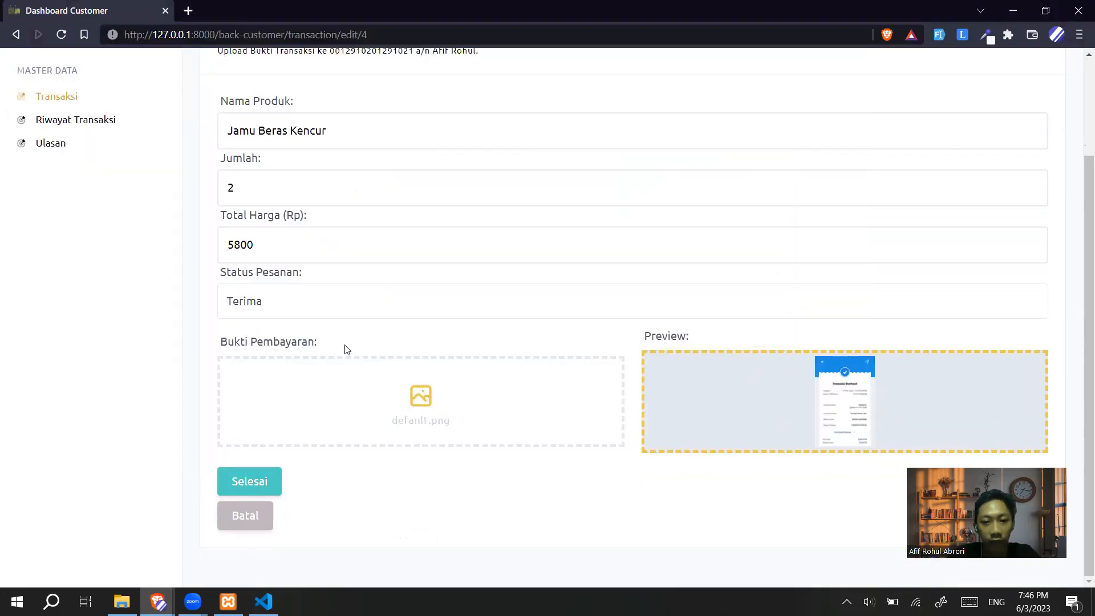
{"action": "left_click", "coordinate": [271, 480]}
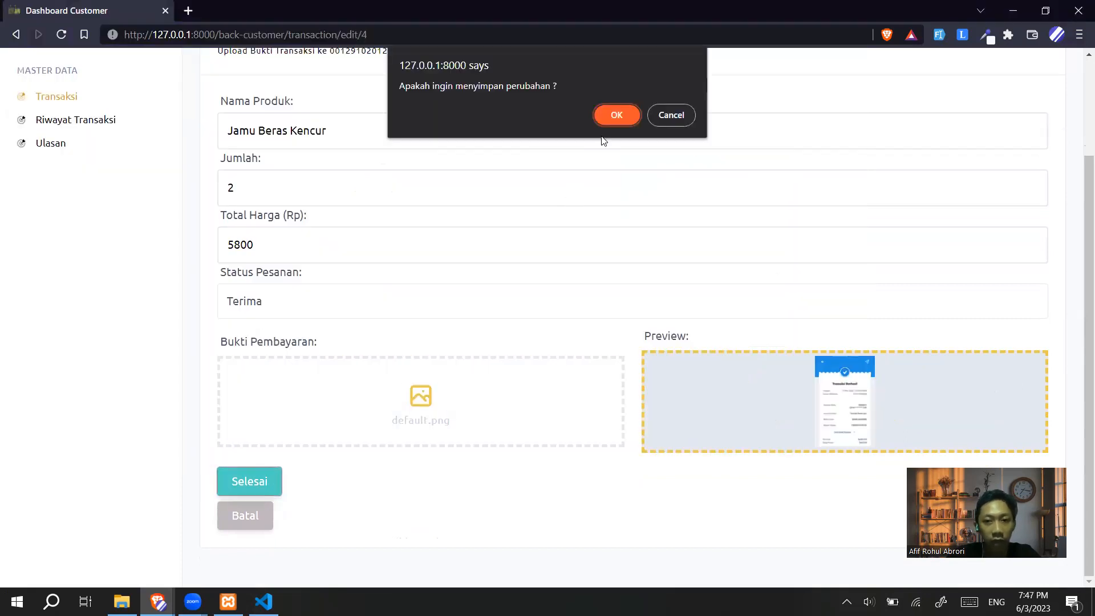
{"action": "left_click", "coordinate": [608, 120]}
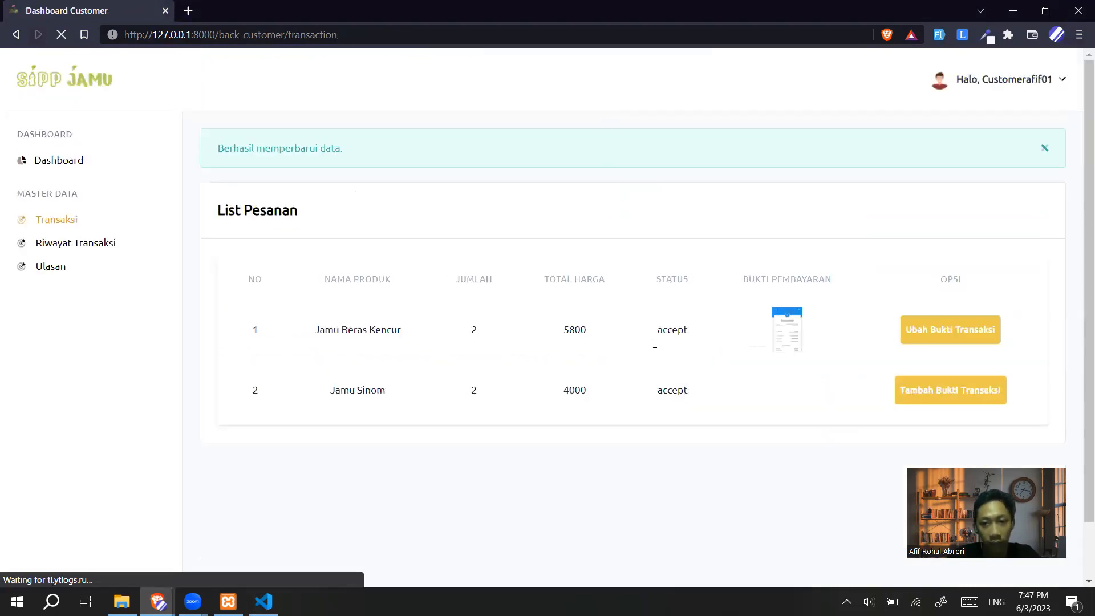
{"action": "left_click", "coordinate": [935, 348]}
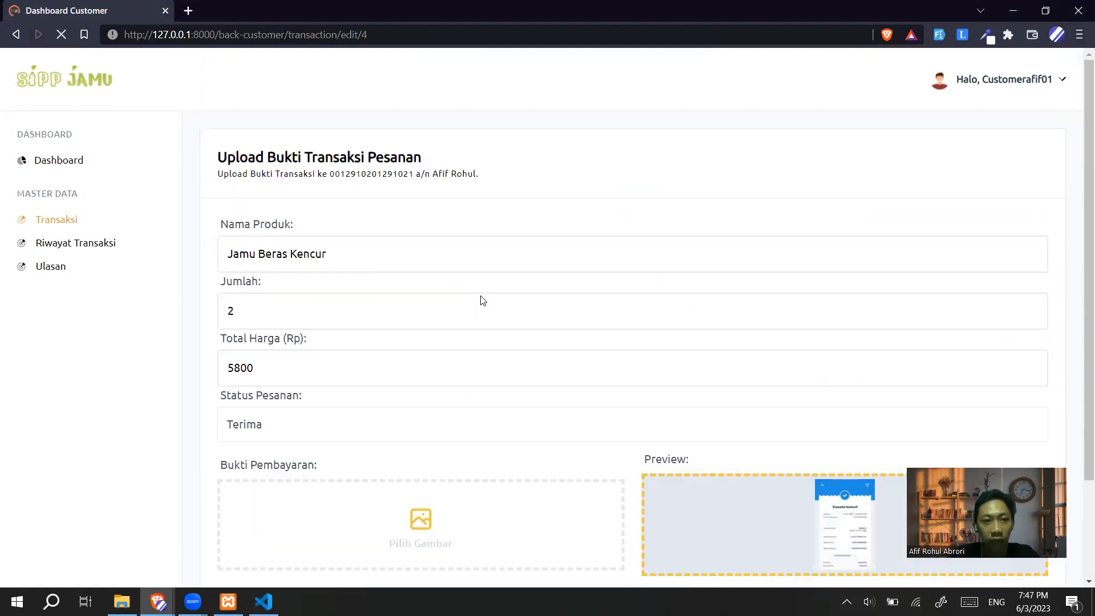
Replace the Jamu Beras Kencur payment proof with state membuat akun.jpeg and save the order
{"action": "scroll", "coordinate": [482, 300], "scroll_direction": "down", "scroll_amount": 2}
{"action": "left_click", "coordinate": [347, 407]}
{"action": "scroll", "coordinate": [433, 297], "scroll_direction": "down", "scroll_amount": 2}
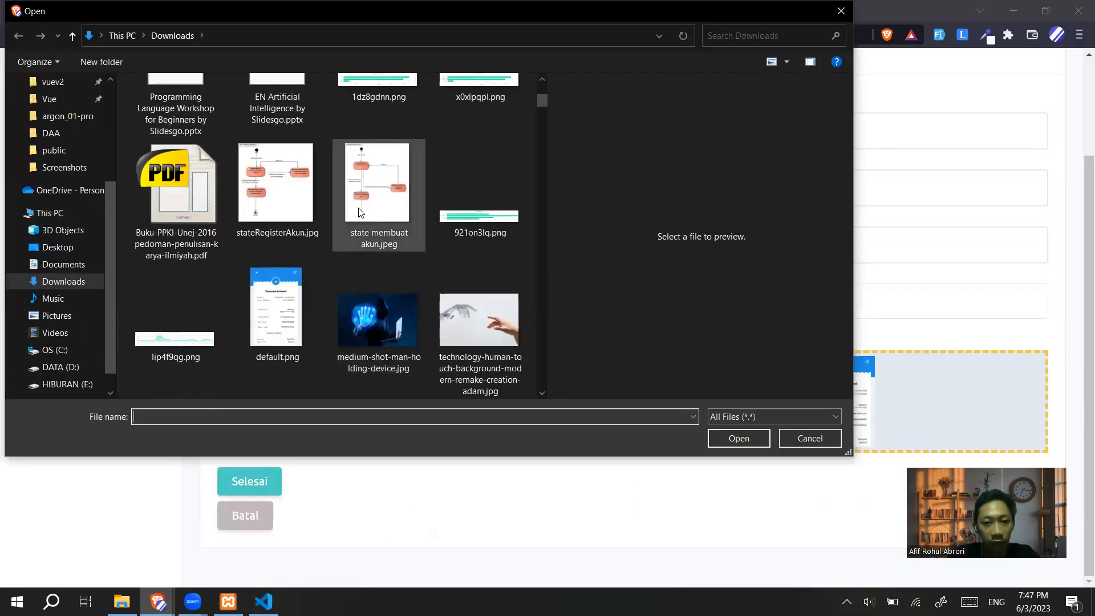
{"action": "left_click", "coordinate": [379, 194]}
{"action": "left_click", "coordinate": [738, 438]}
{"action": "left_click", "coordinate": [240, 474]}
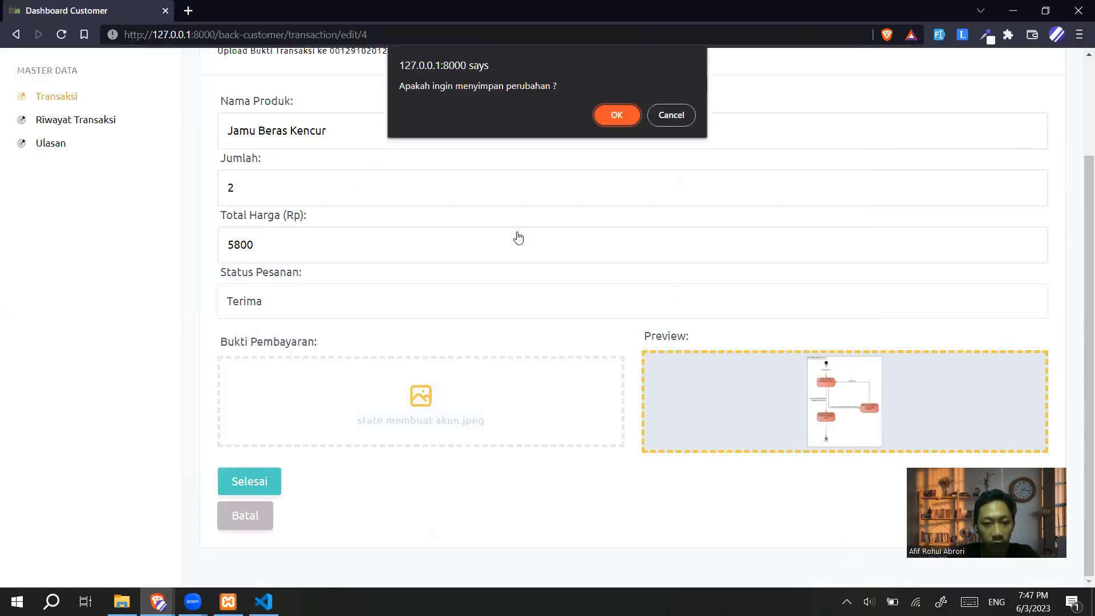
{"action": "left_click", "coordinate": [607, 116]}
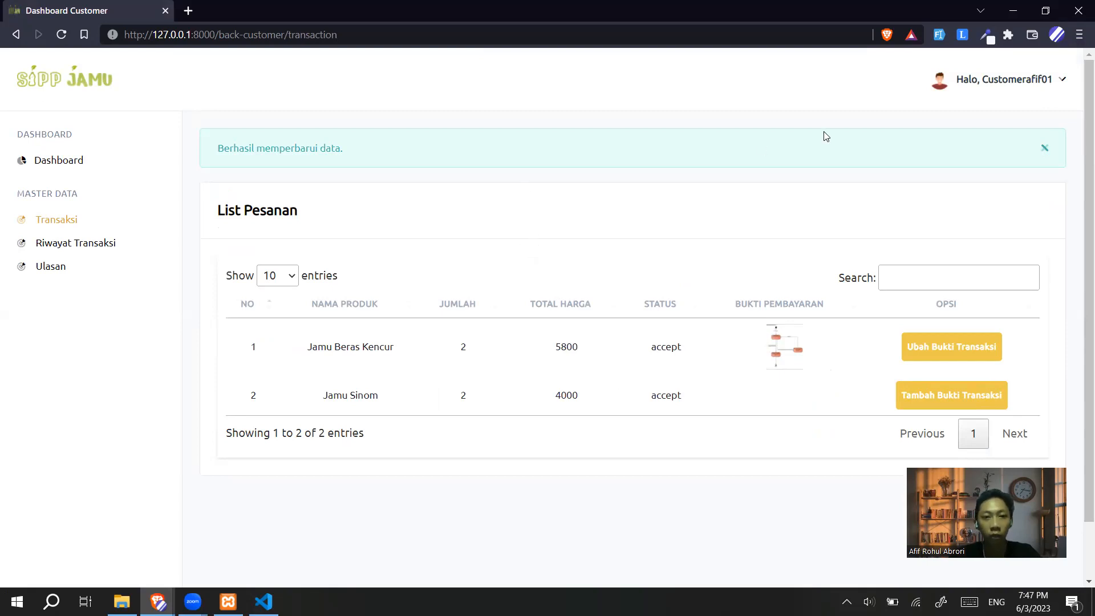
Return to the customer home page via Halaman Utama, then switch to the seller's window
{"action": "left_click", "coordinate": [992, 81]}
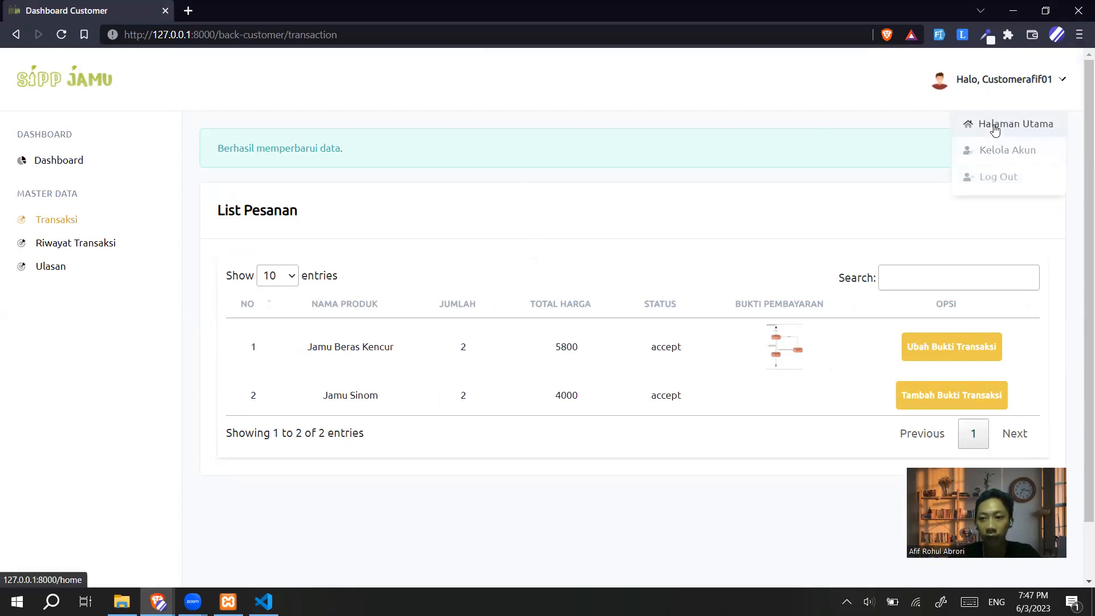
{"action": "left_click", "coordinate": [995, 130]}
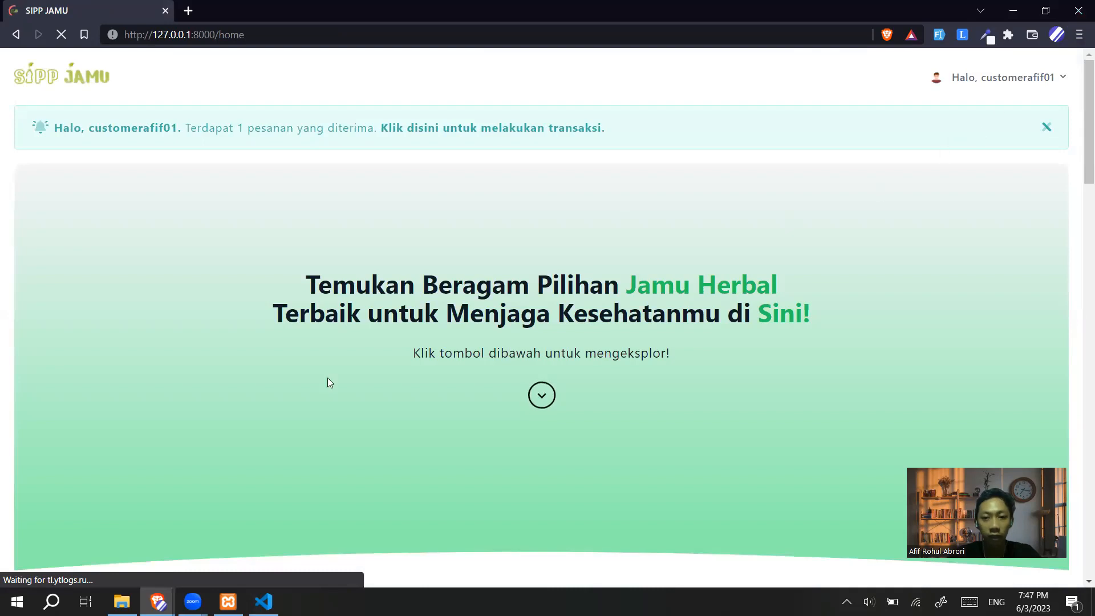
{"action": "key", "text": "alt+Tab"}
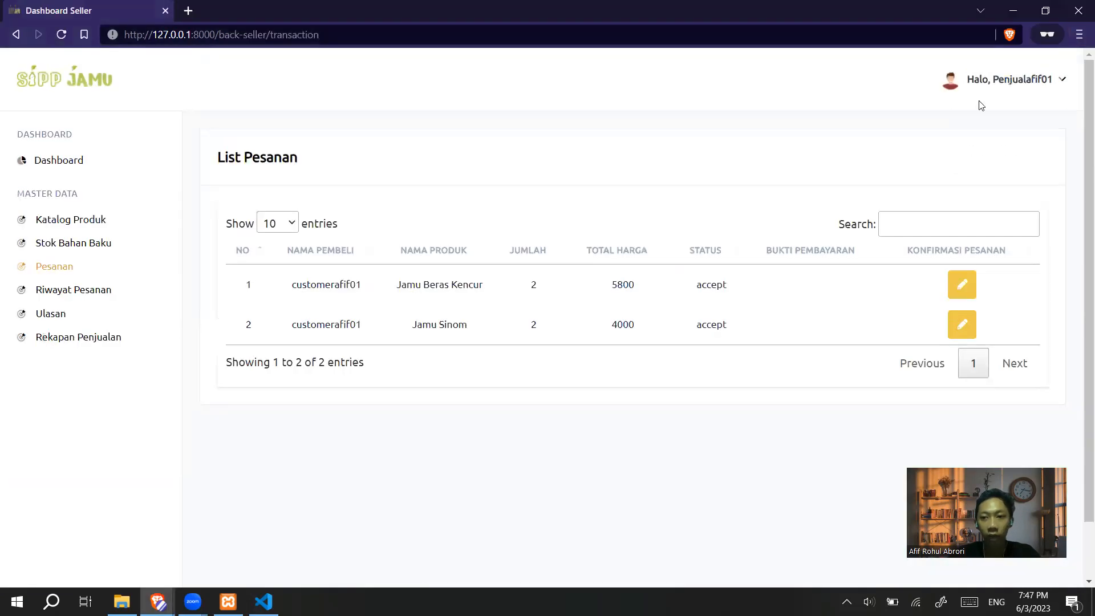
View the seller's Rekapan Penjualan monthly income line chart and product sales pie charts
{"action": "left_click", "coordinate": [1036, 81]}
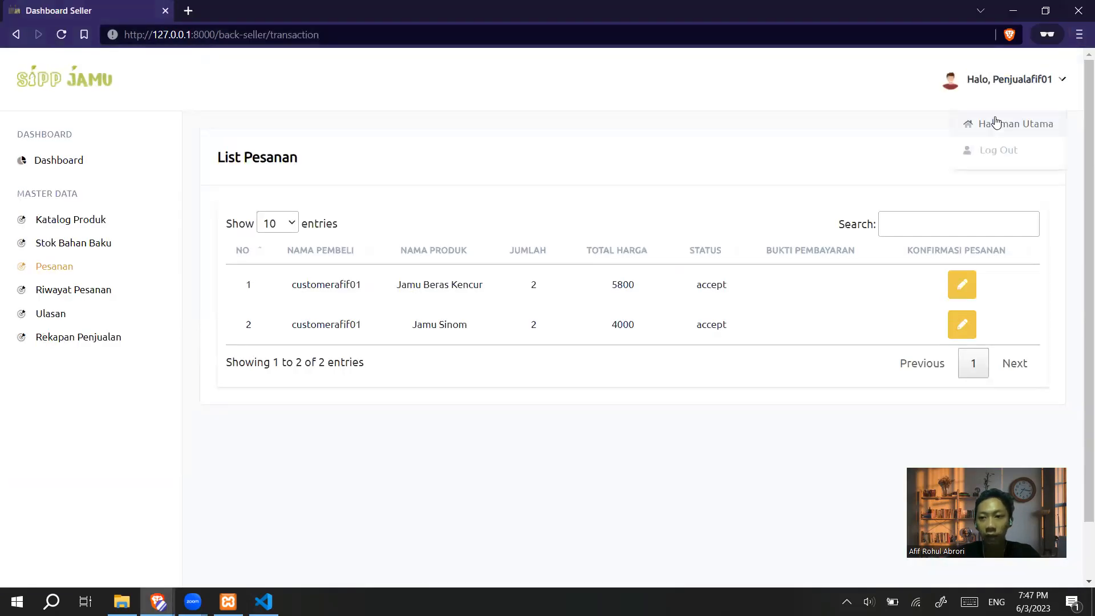
{"action": "left_click", "coordinate": [105, 337]}
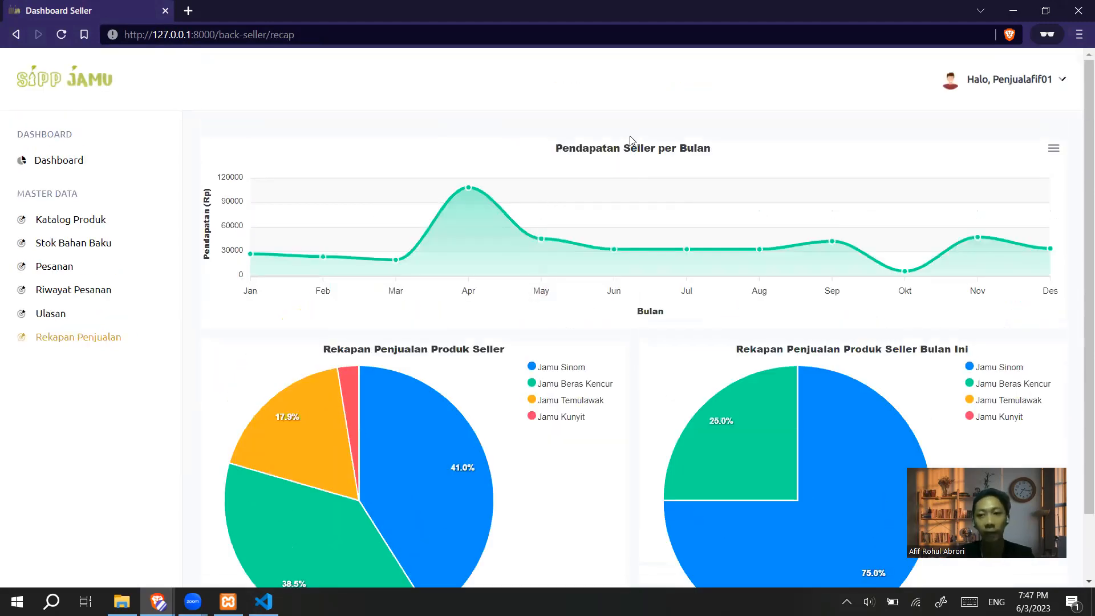
{"action": "mouse_move", "coordinate": [257, 260]}
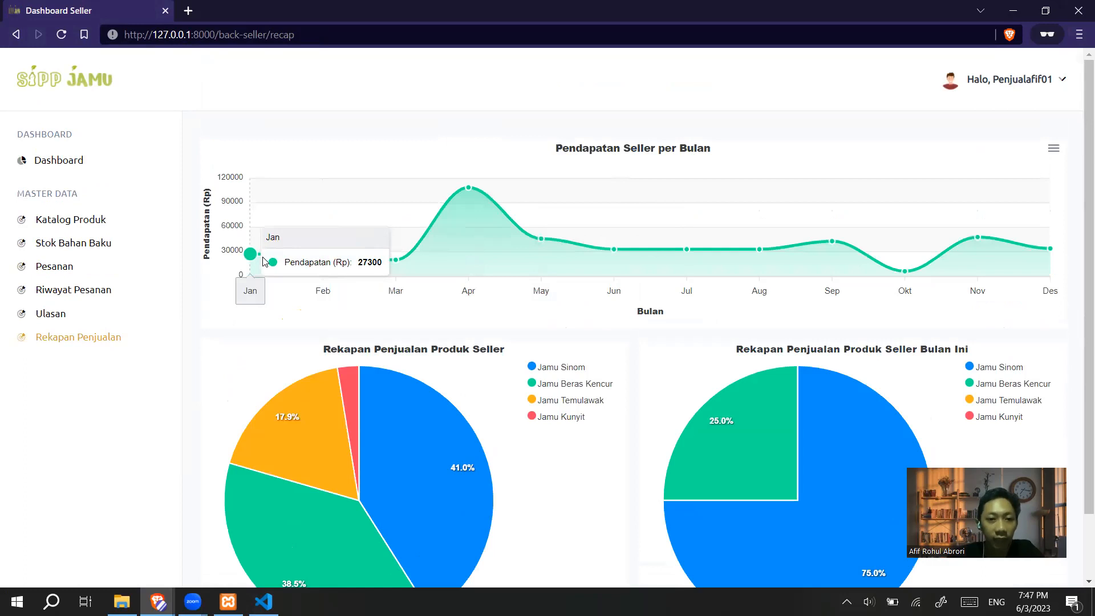
{"action": "mouse_move", "coordinate": [328, 267]}
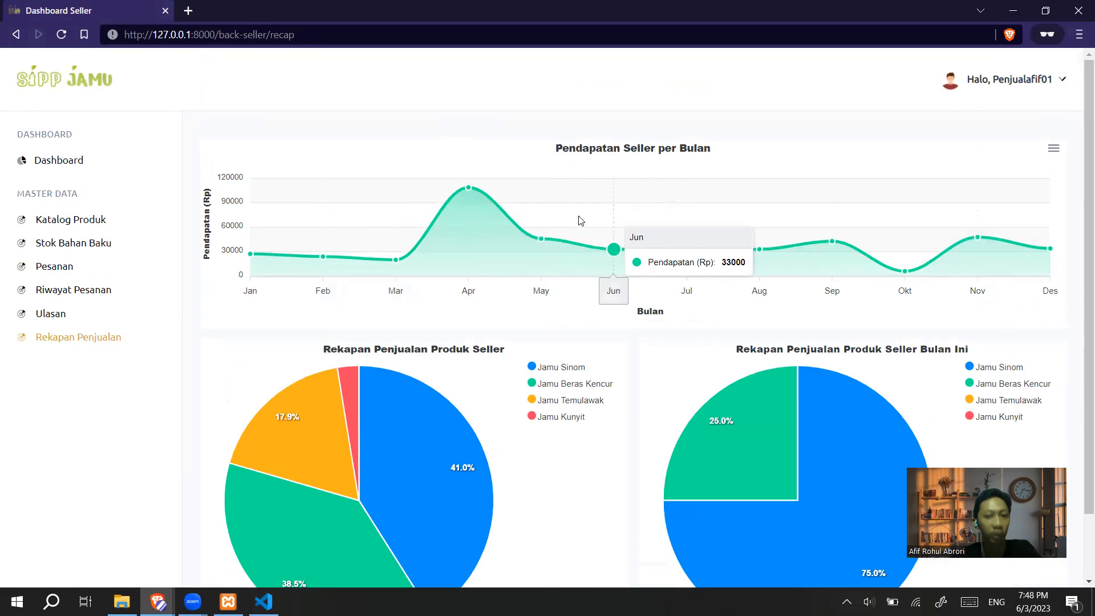
{"action": "scroll", "coordinate": [581, 221], "scroll_direction": "down", "scroll_amount": 2}
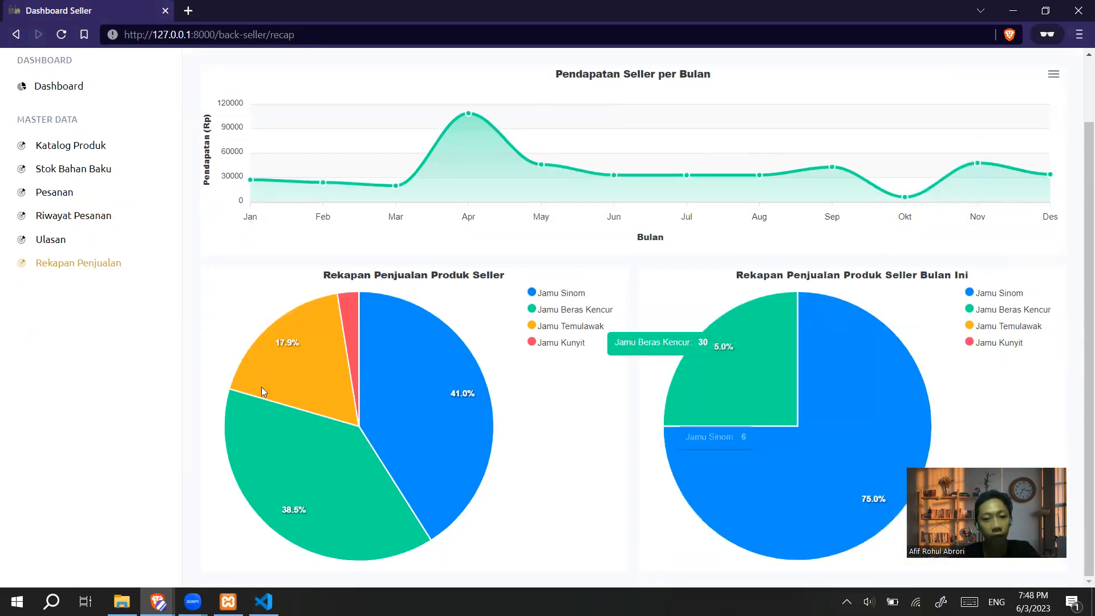
{"action": "scroll", "coordinate": [484, 291], "scroll_direction": "up", "scroll_amount": 1}
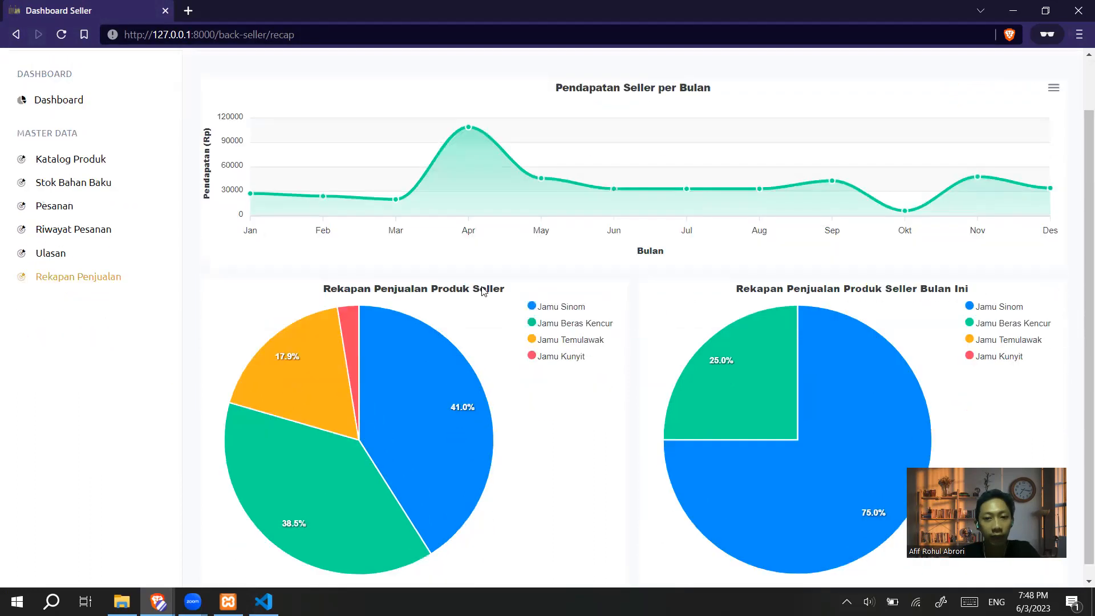
{"action": "scroll", "coordinate": [484, 291], "scroll_direction": "up", "scroll_amount": 1}
{"action": "left_click", "coordinate": [1003, 87]}
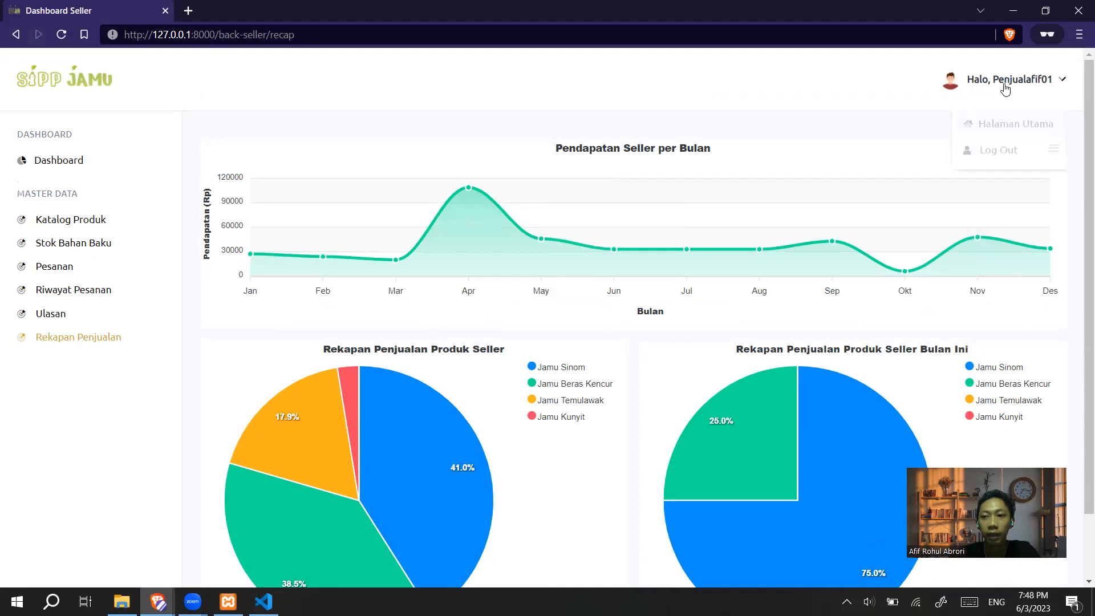
Log out of the seller account and sign in using the saved farmer login
{"action": "left_click", "coordinate": [997, 151]}
{"action": "left_click", "coordinate": [606, 121]}
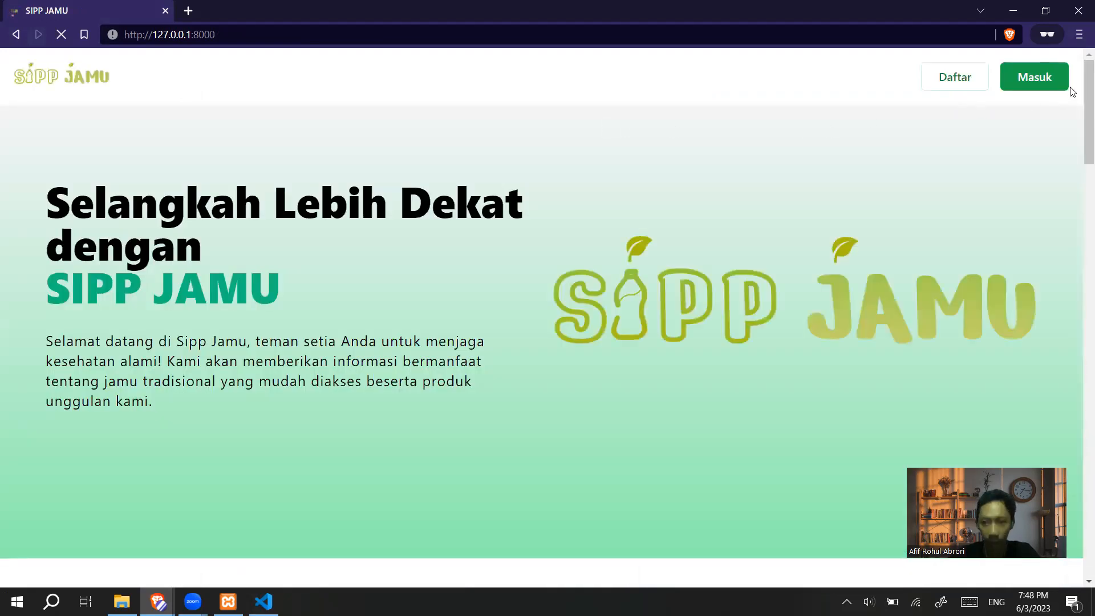
{"action": "left_click", "coordinate": [1049, 78]}
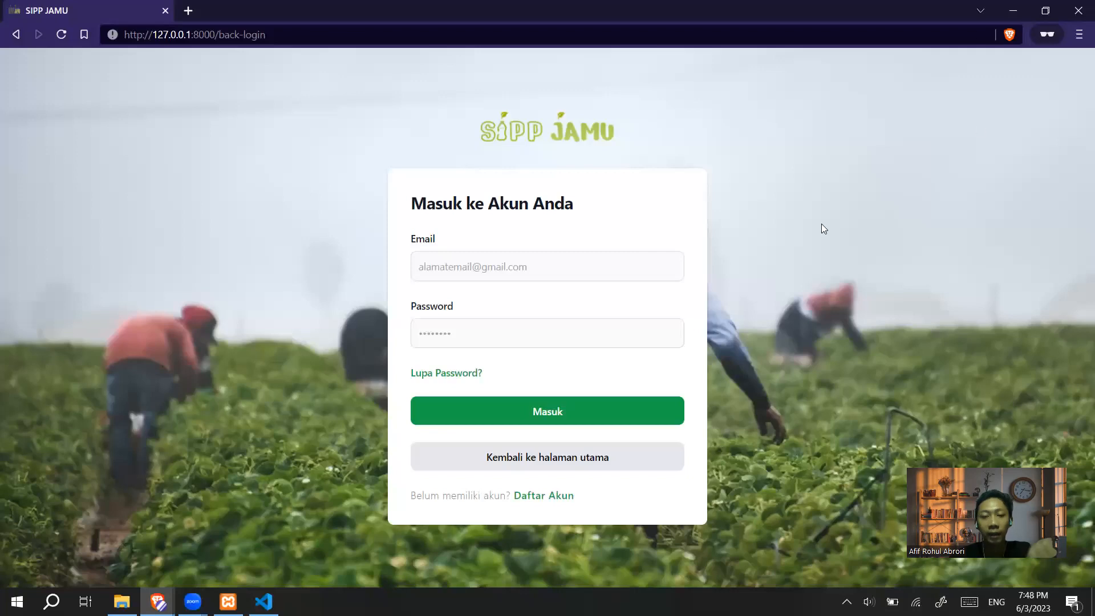
{"action": "left_click", "coordinate": [577, 270]}
{"action": "type", "text": "petani"}
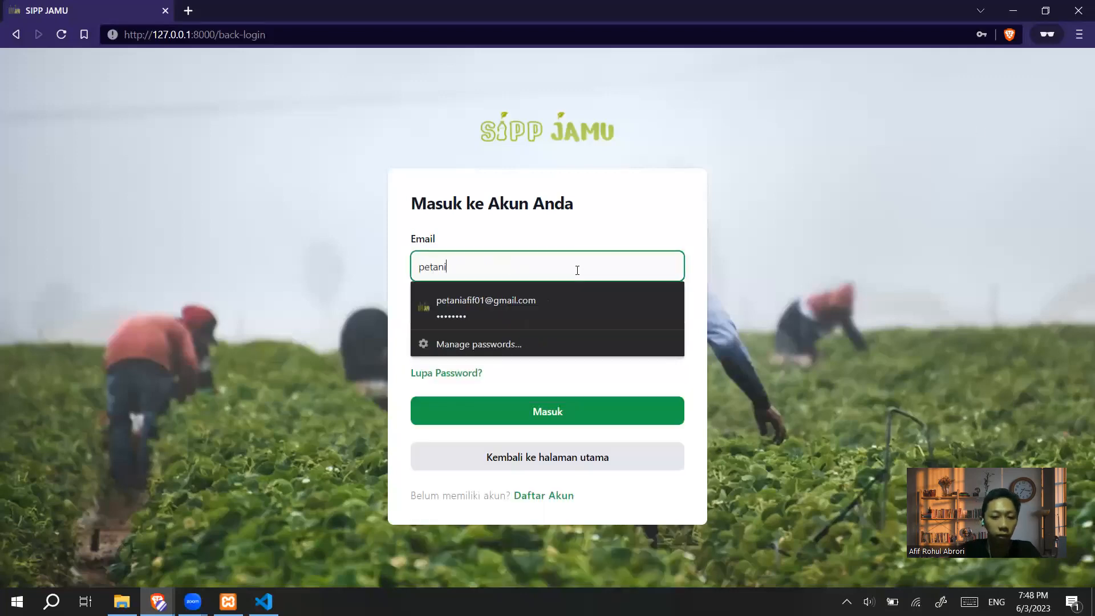
{"action": "key", "text": "Down"}
{"action": "key", "text": "Return"}
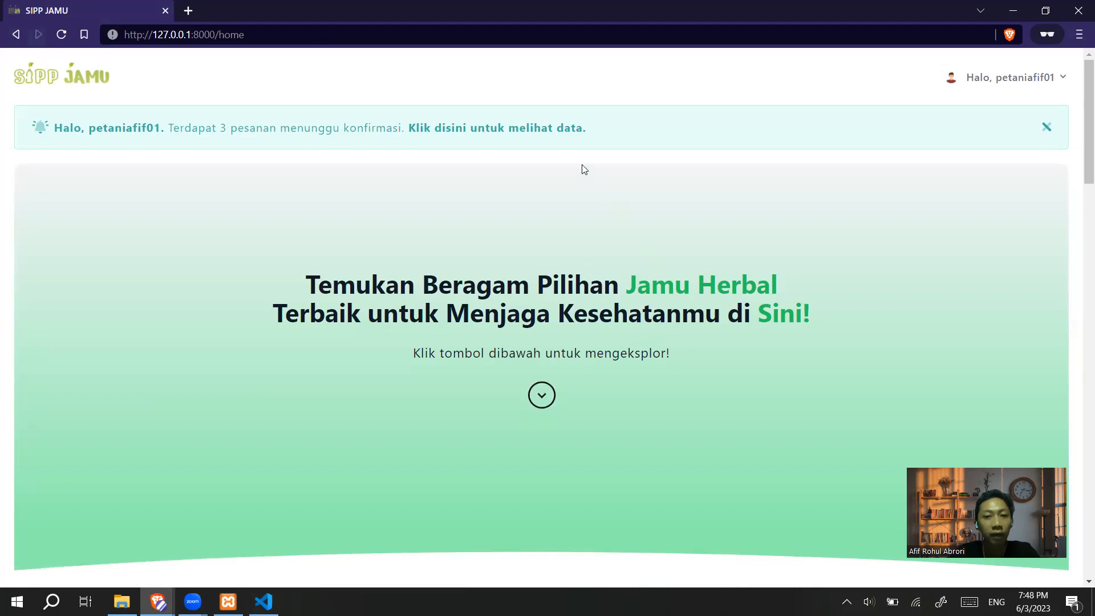
Open the farmer Dashboard's Reporting page with product stock and raw material stock bar charts
{"action": "left_click", "coordinate": [990, 82]}
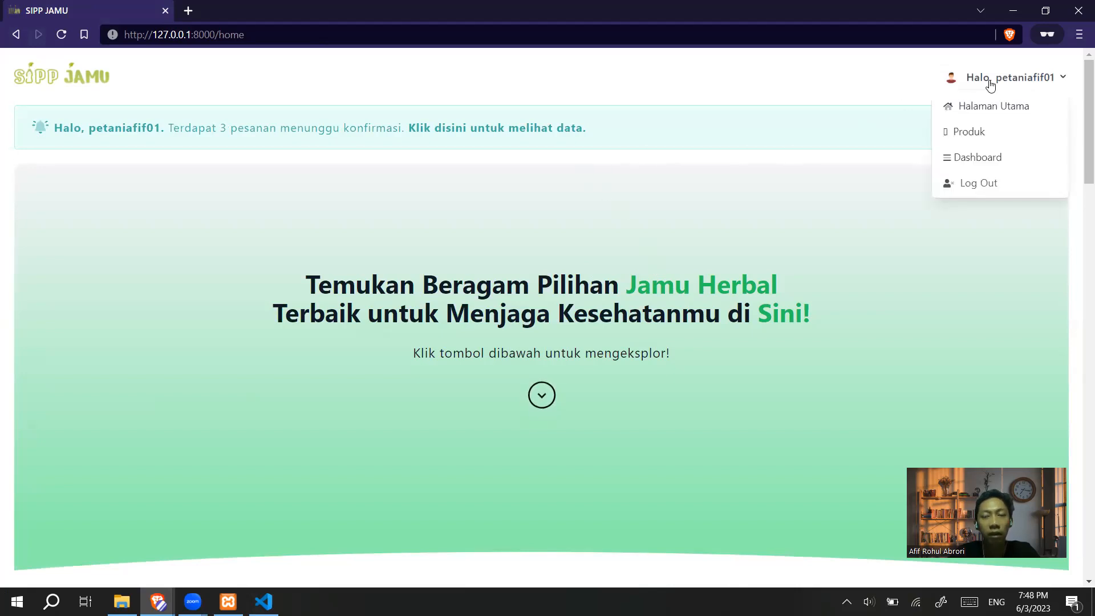
{"action": "left_click", "coordinate": [990, 159]}
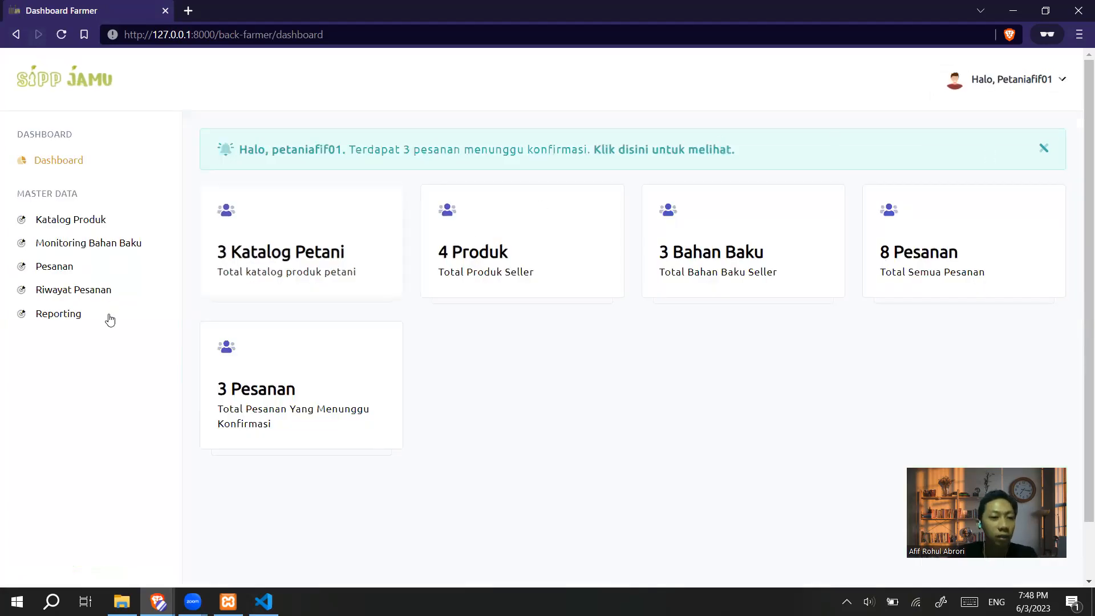
{"action": "left_click", "coordinate": [81, 315]}
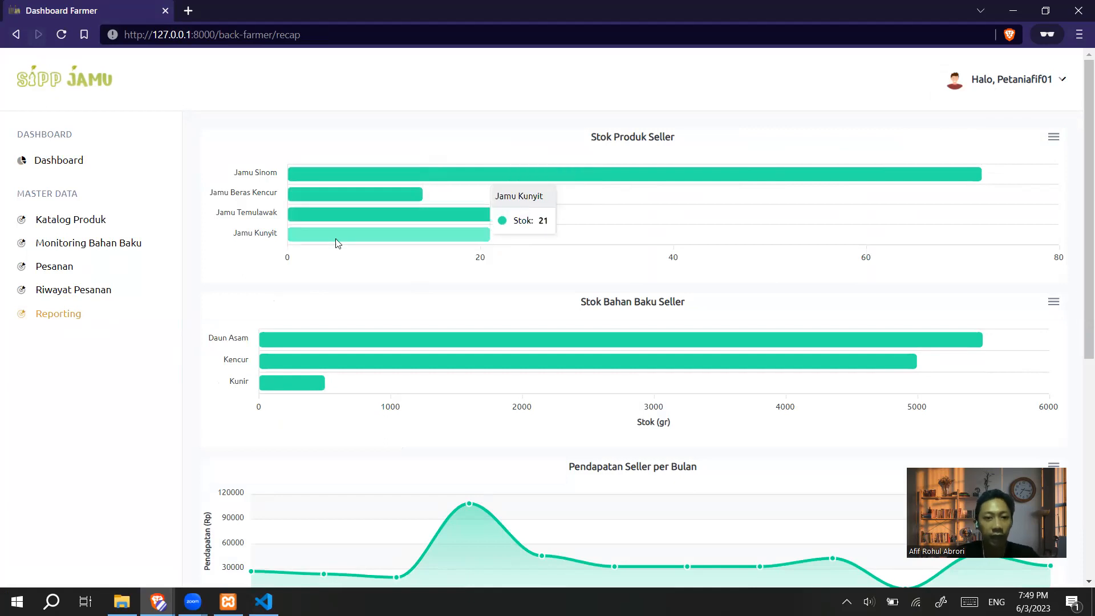
{"action": "scroll", "coordinate": [495, 212], "scroll_direction": "down", "scroll_amount": 7}
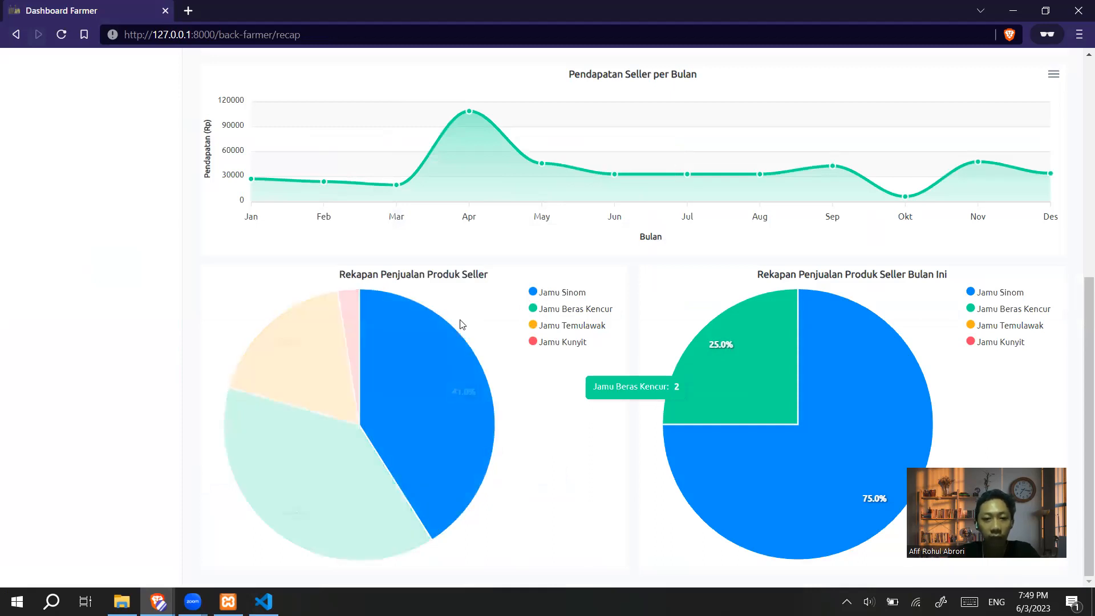
{"action": "mouse_move", "coordinate": [424, 353]}
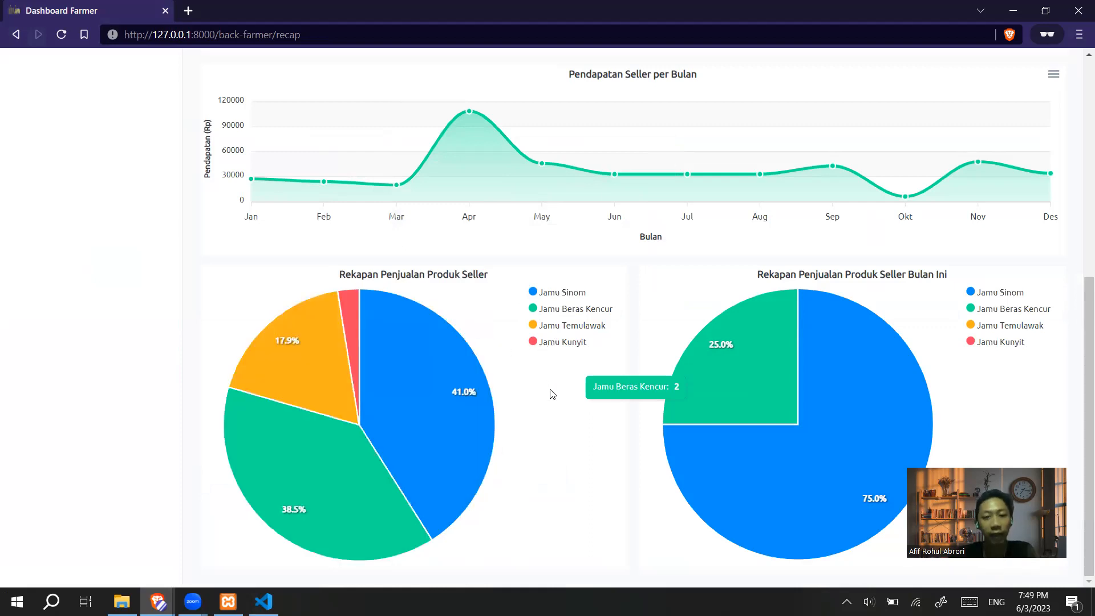
{"action": "scroll", "coordinate": [510, 291], "scroll_direction": "up", "scroll_amount": 7}
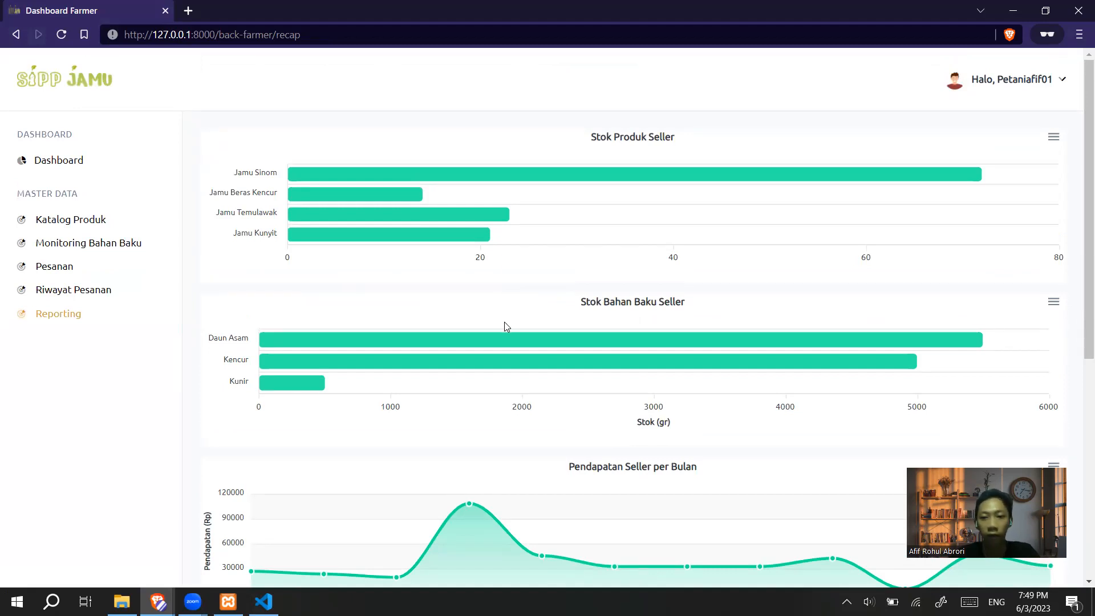
{"action": "scroll", "coordinate": [505, 327], "scroll_direction": "down", "scroll_amount": 3}
{"action": "mouse_move", "coordinate": [448, 569]}
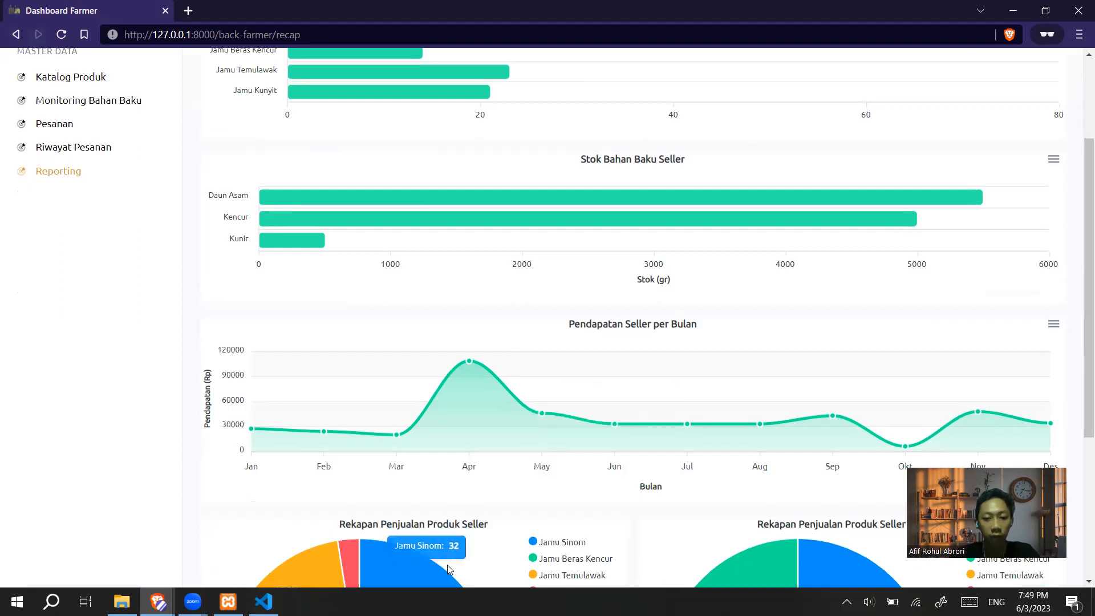